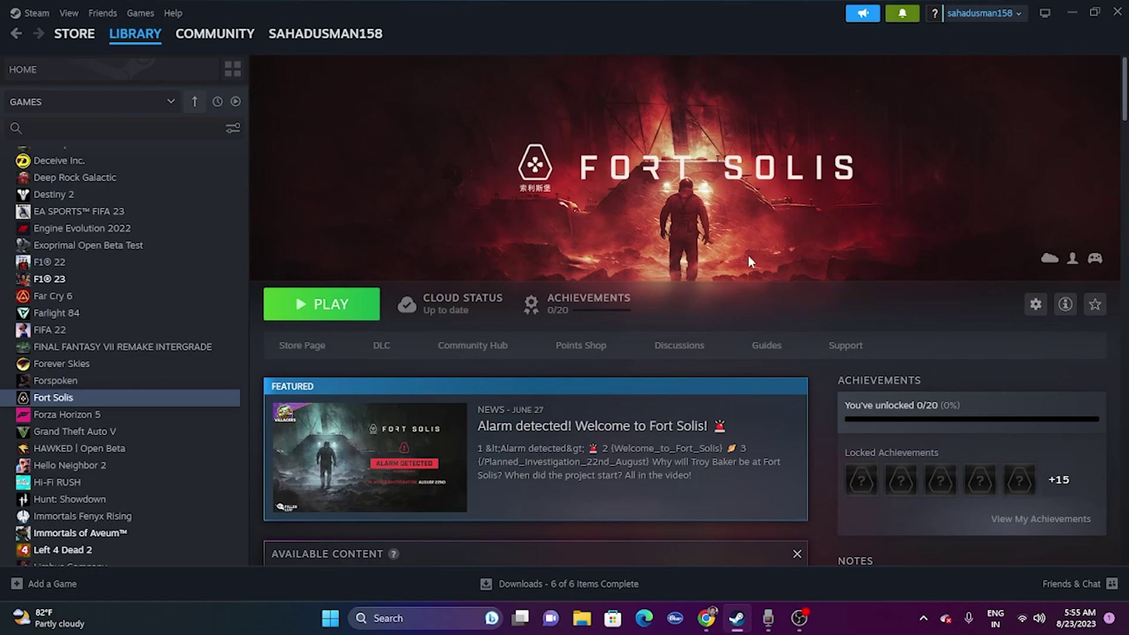
- Display the Windows power options containing the Restart choice, and dismiss them without choosing one
click(331, 619)
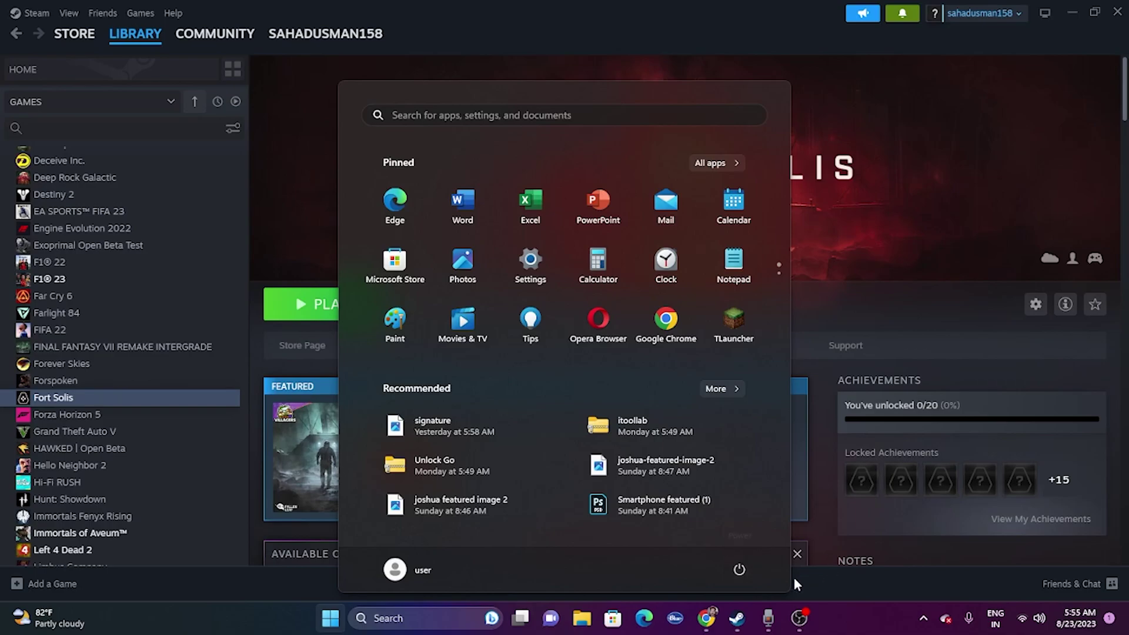
click(736, 568)
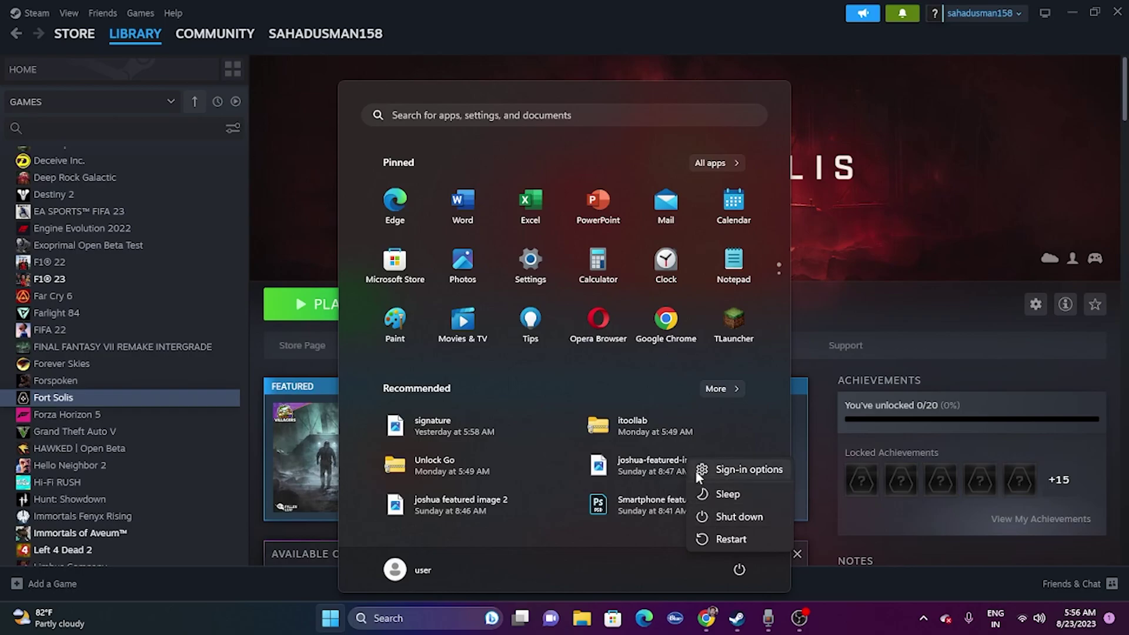
click(893, 323)
click(899, 305)
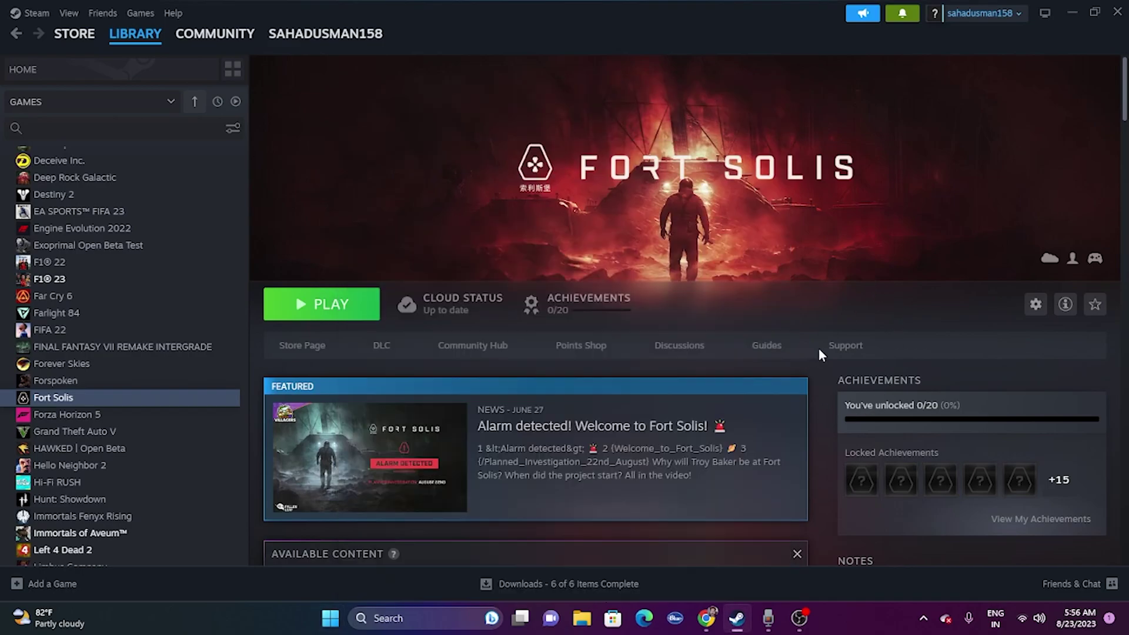
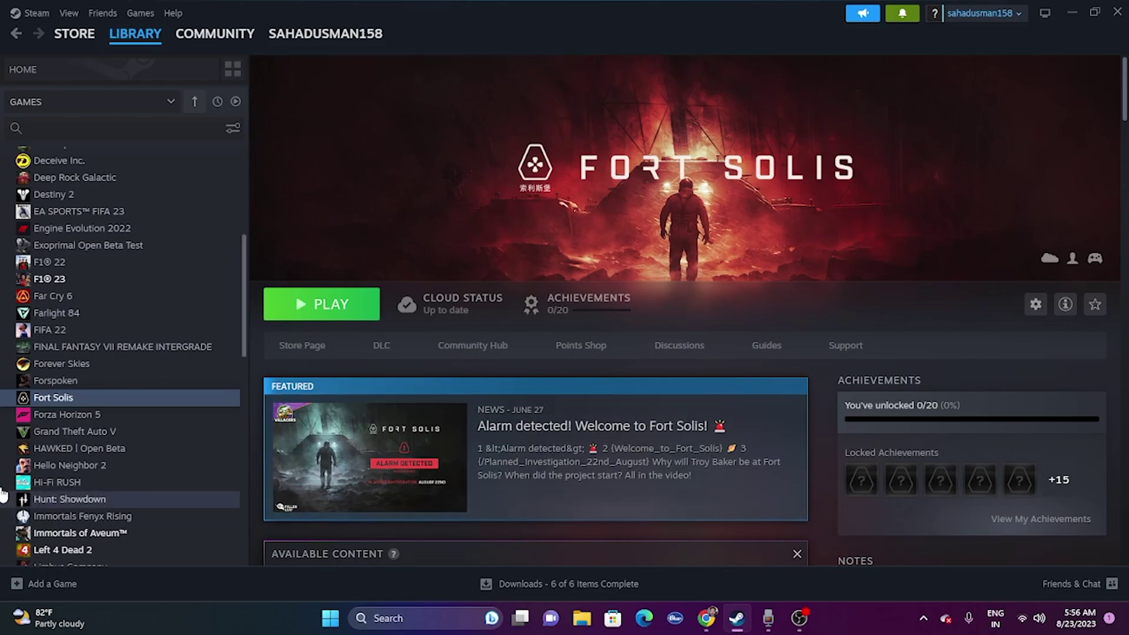
- Open the Fort Solis installation folder from the game's installed files properties in Steam, and locate the fortsolis application
right_click(74, 400)
click(101, 507)
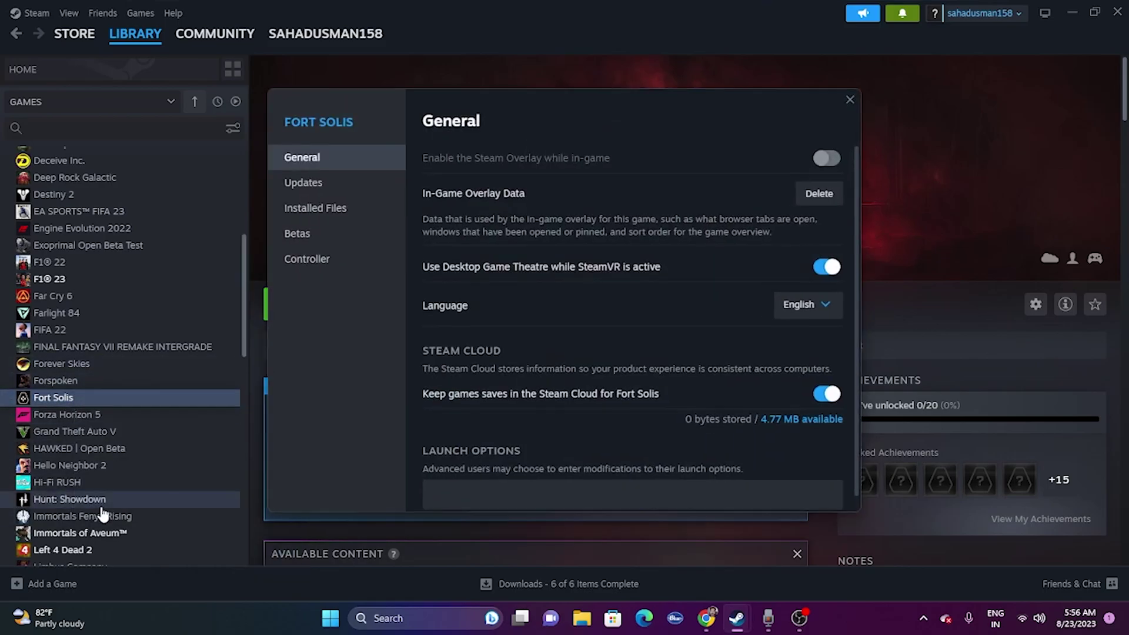
click(336, 210)
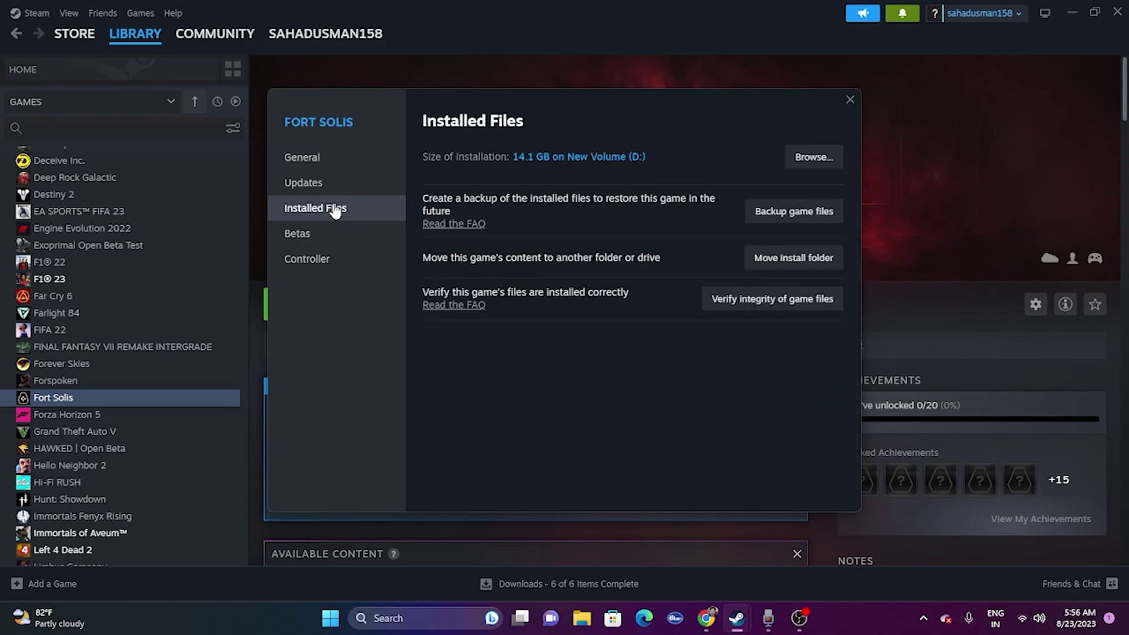
click(812, 160)
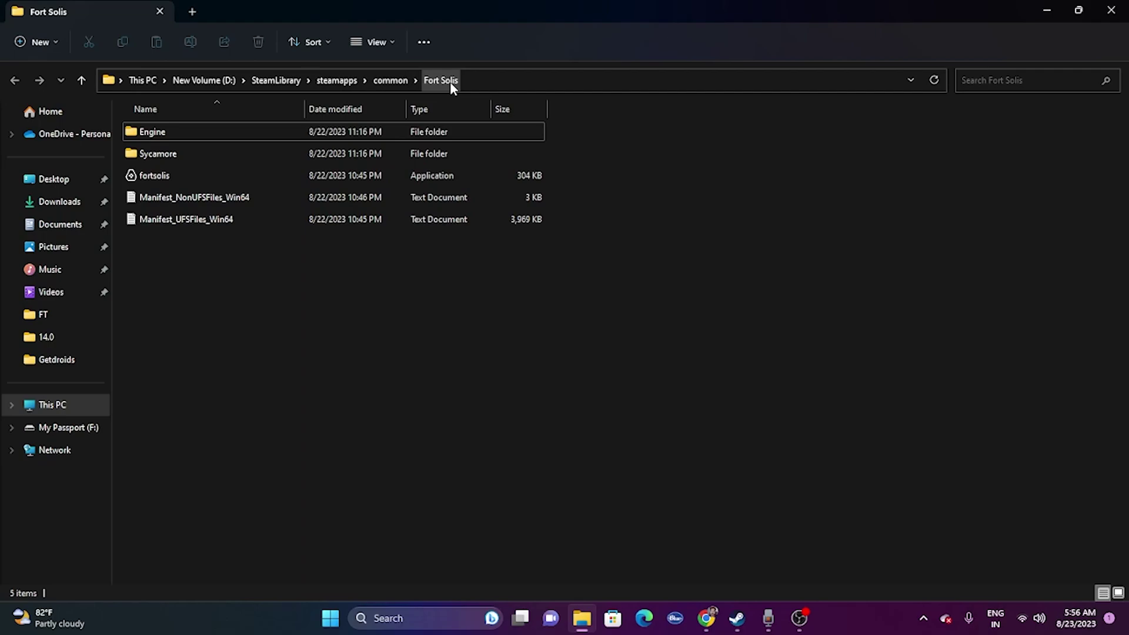
click(198, 177)
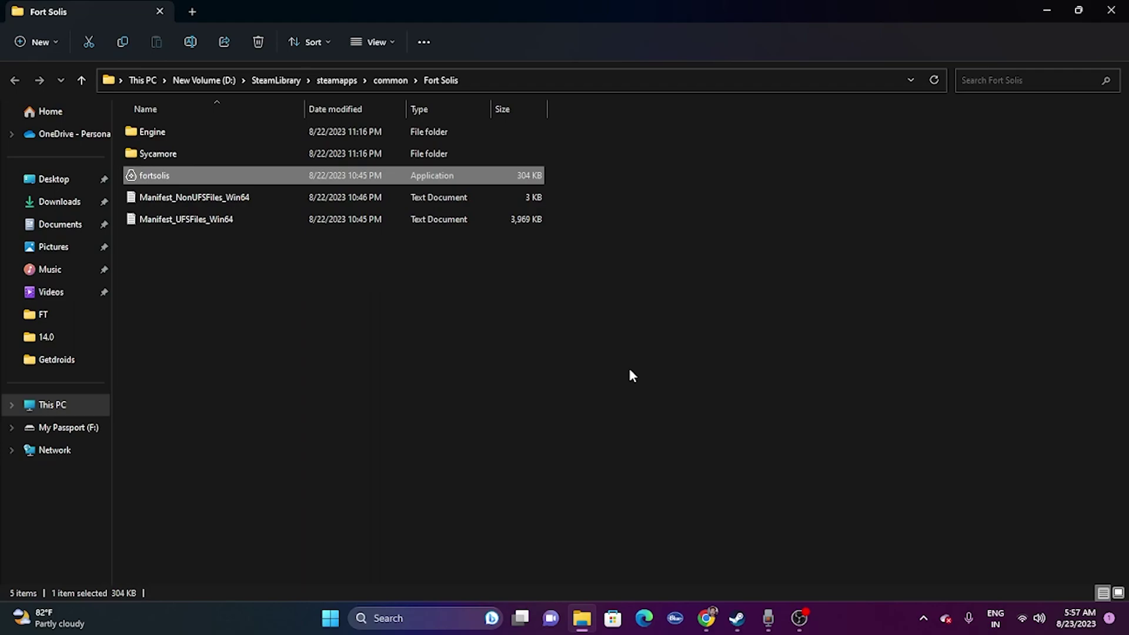
click(431, 375)
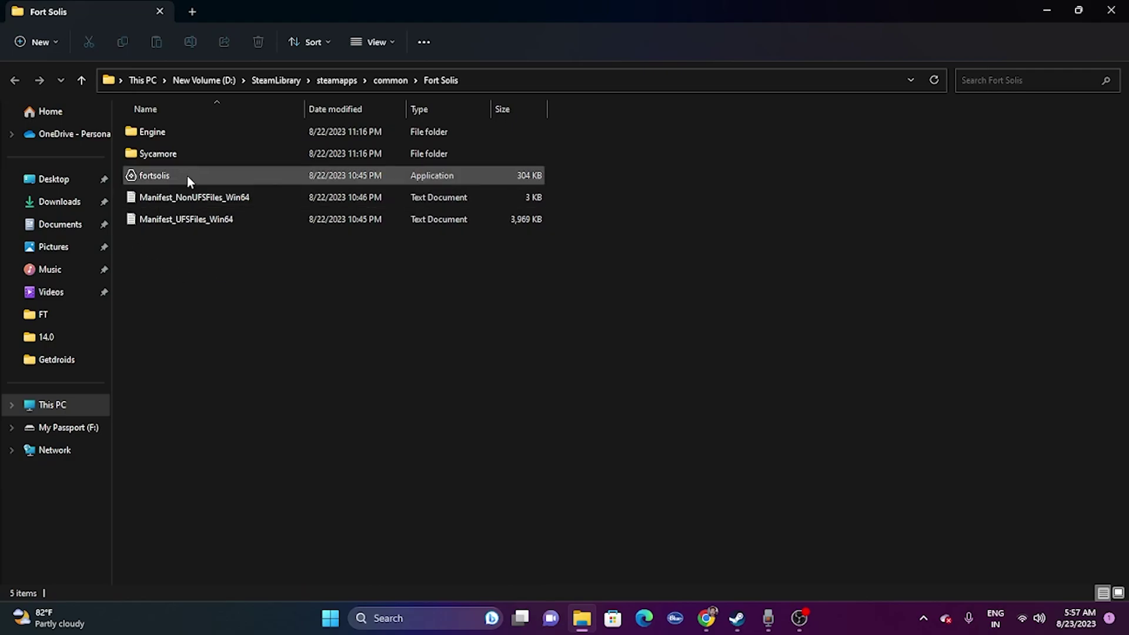
- Set the fortsolis application to always run as an administrator, and apply the change in its compatibility properties
click(161, 177)
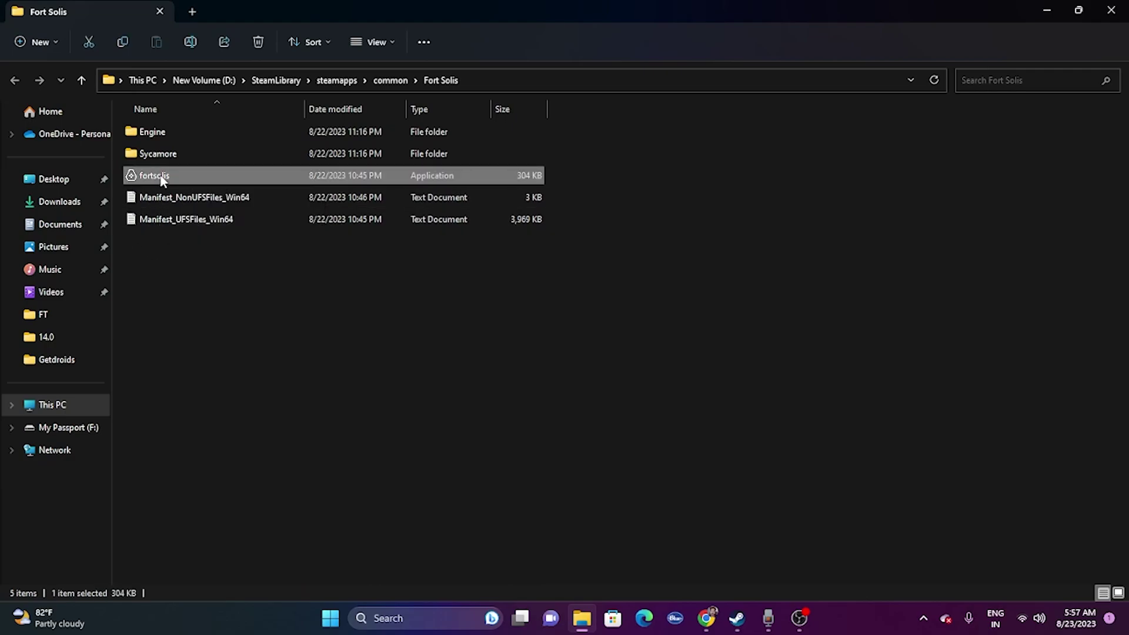
right_click(161, 178)
click(250, 390)
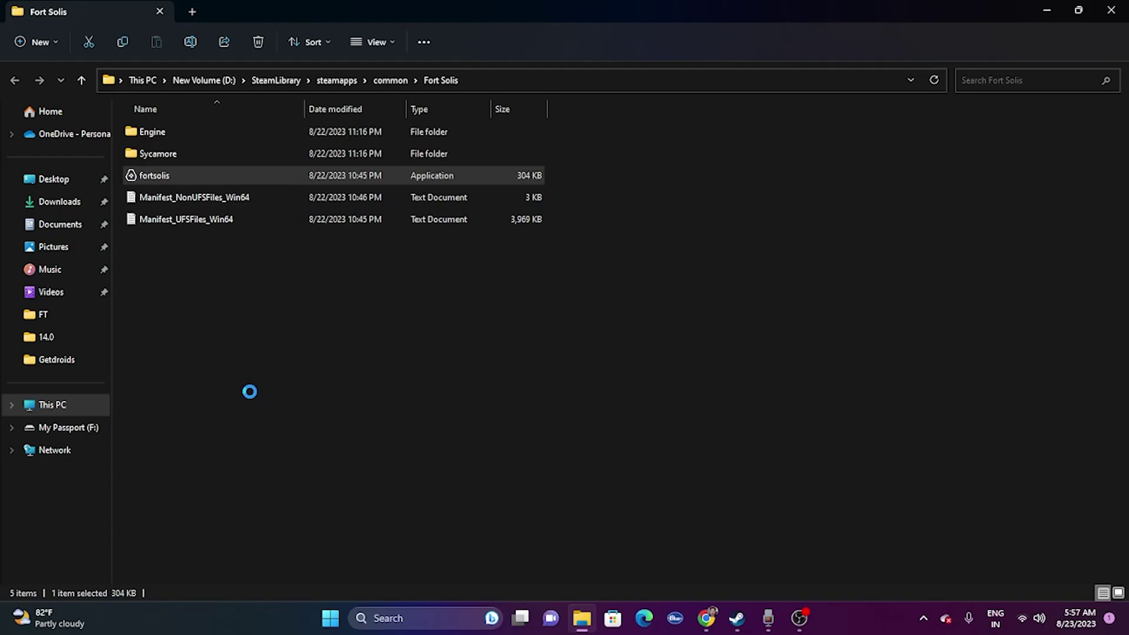
click(298, 380)
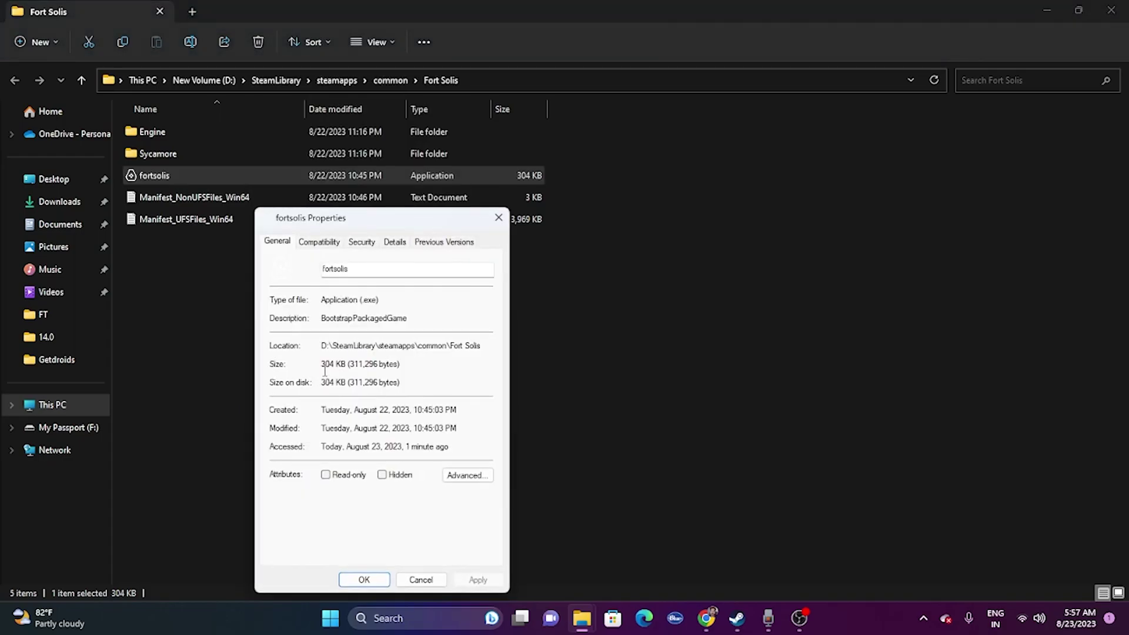
click(318, 243)
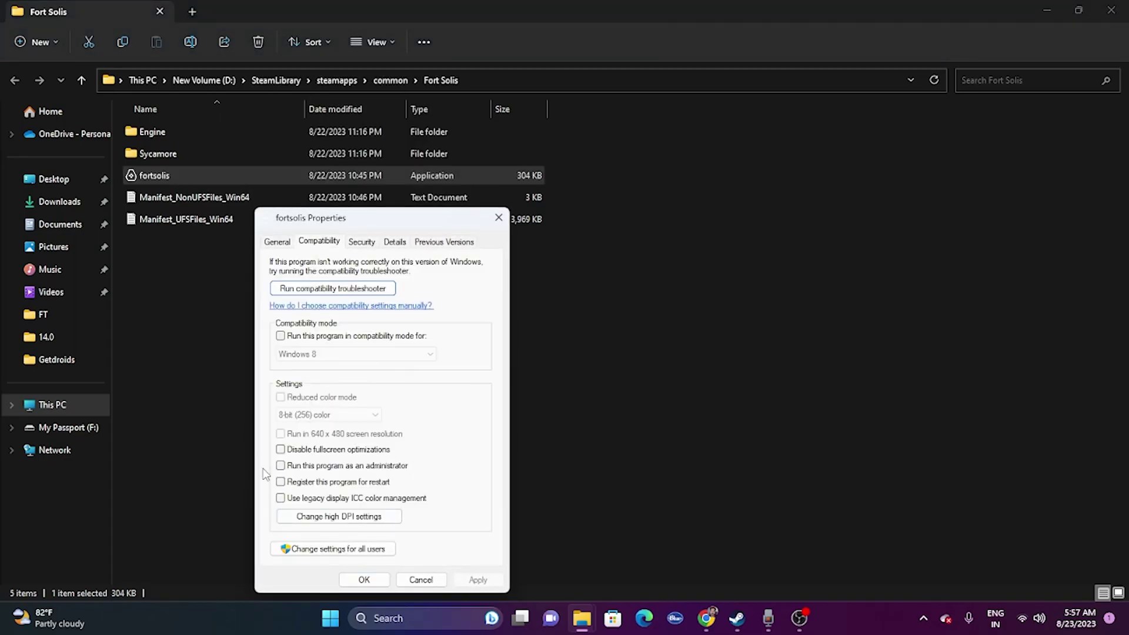
click(281, 465)
click(478, 579)
click(364, 579)
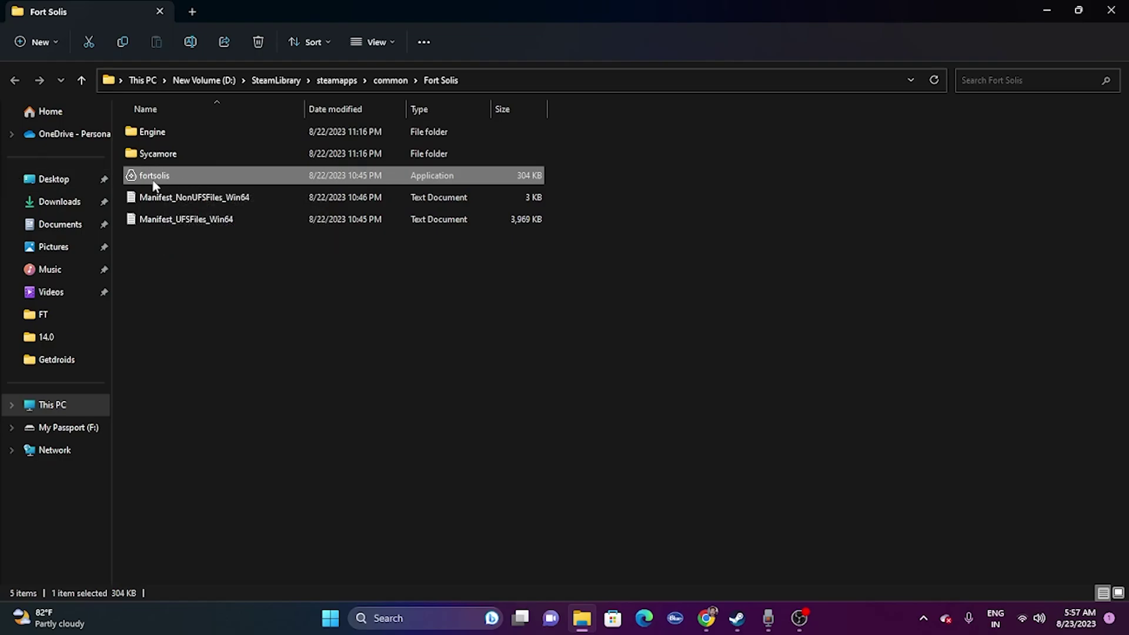
- Try compatibility mode for the fortsolis application with Windows 7 and Windows 8, and close its properties window
right_click(158, 178)
click(264, 390)
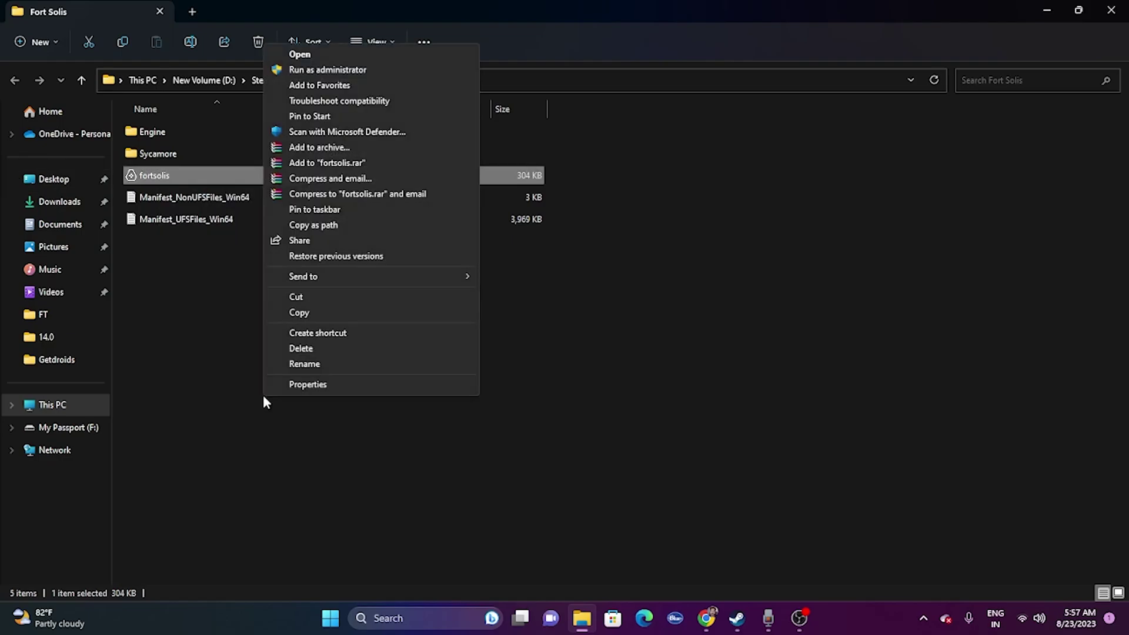
click(317, 385)
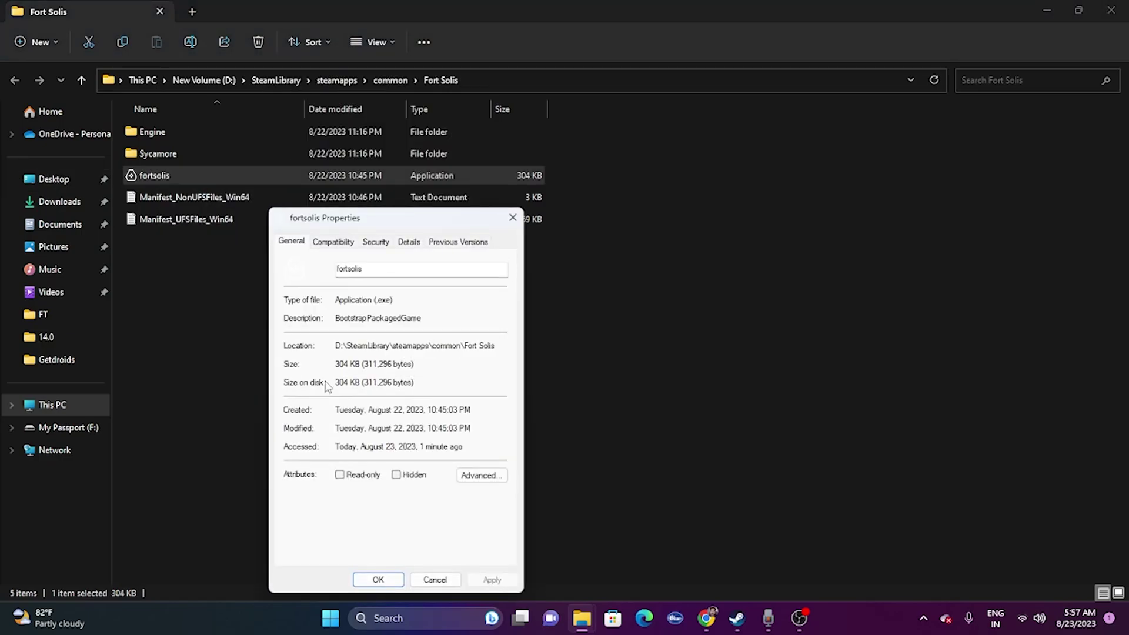
click(333, 242)
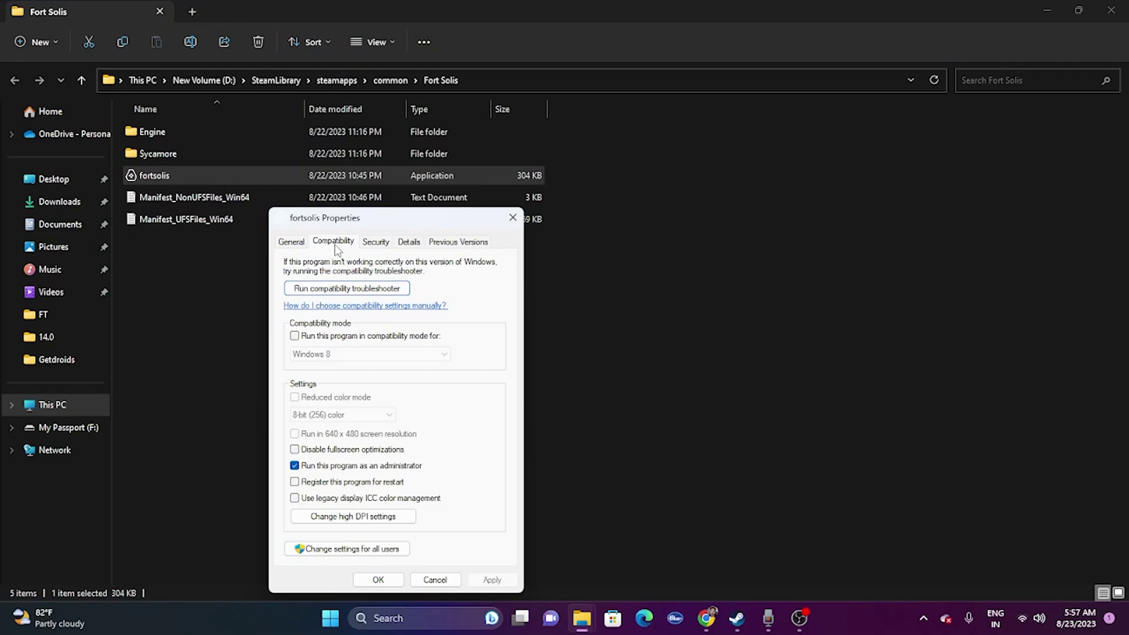
click(294, 336)
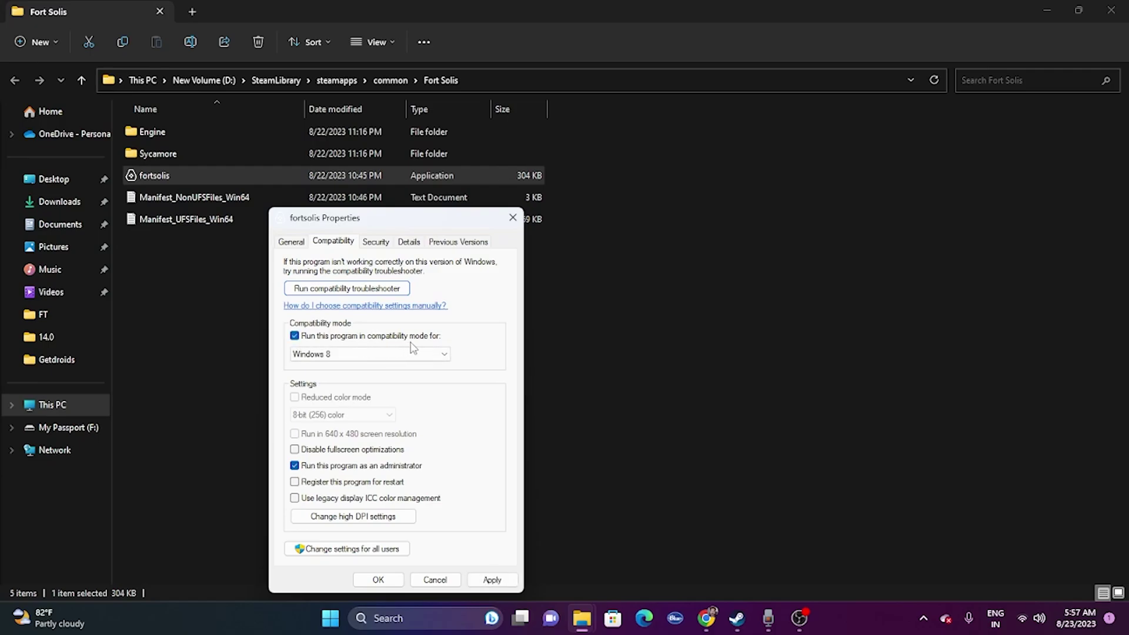
click(343, 355)
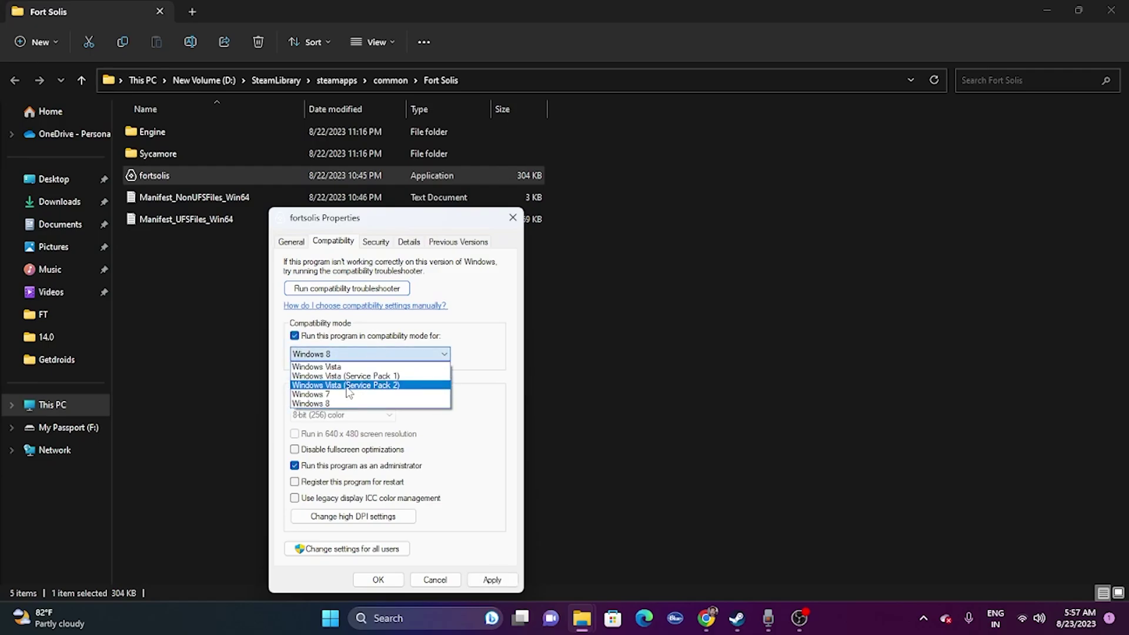
click(343, 395)
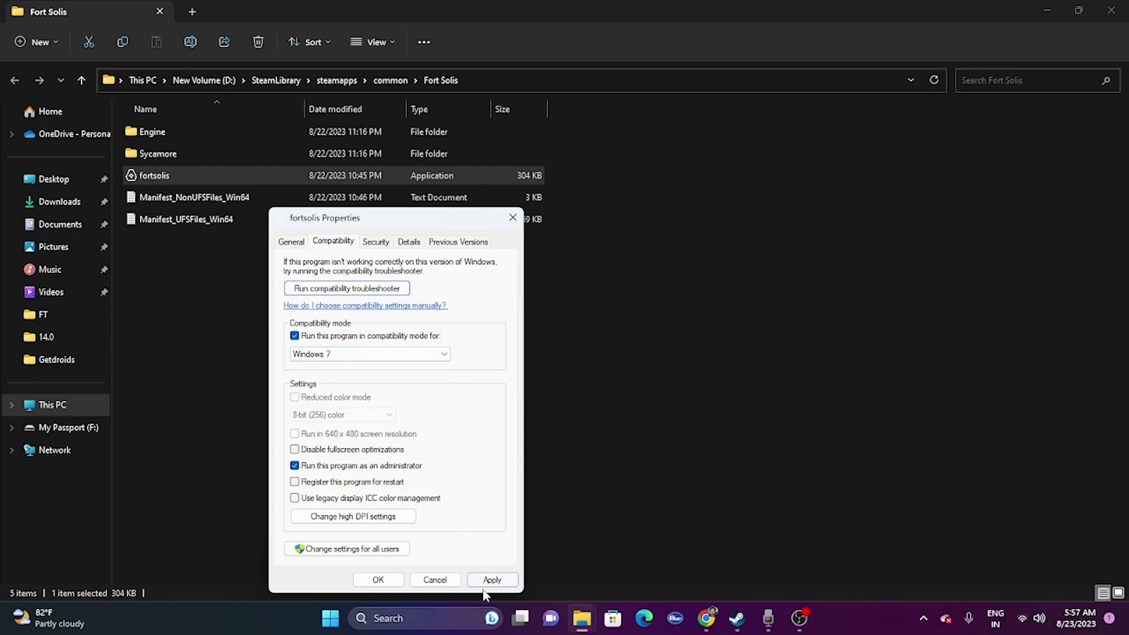
click(324, 355)
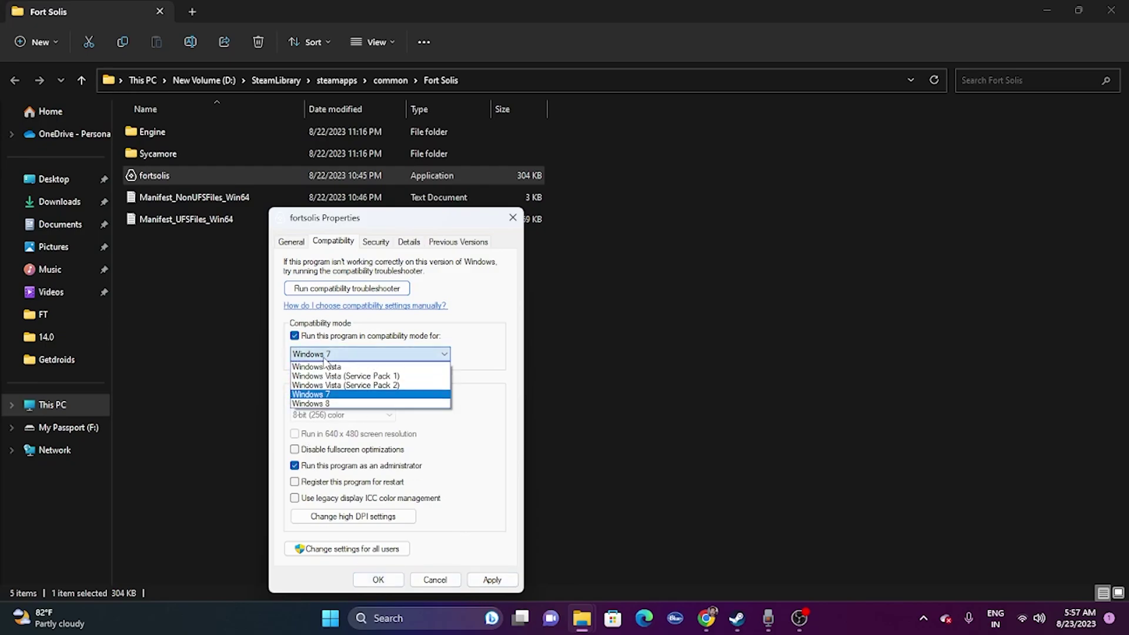
click(331, 406)
click(491, 581)
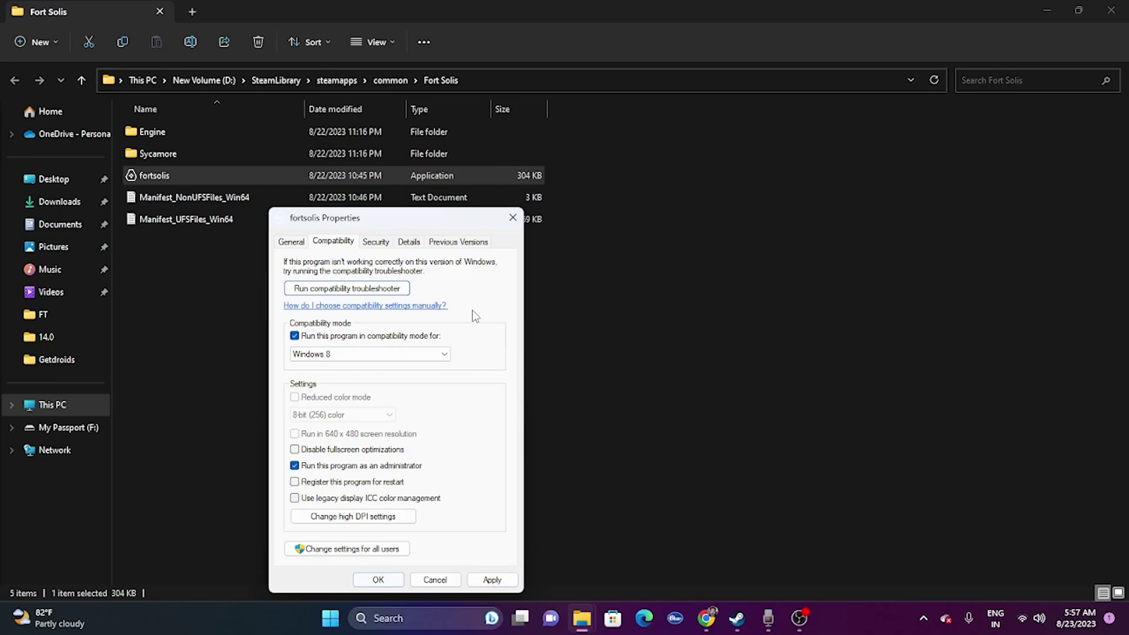
click(513, 217)
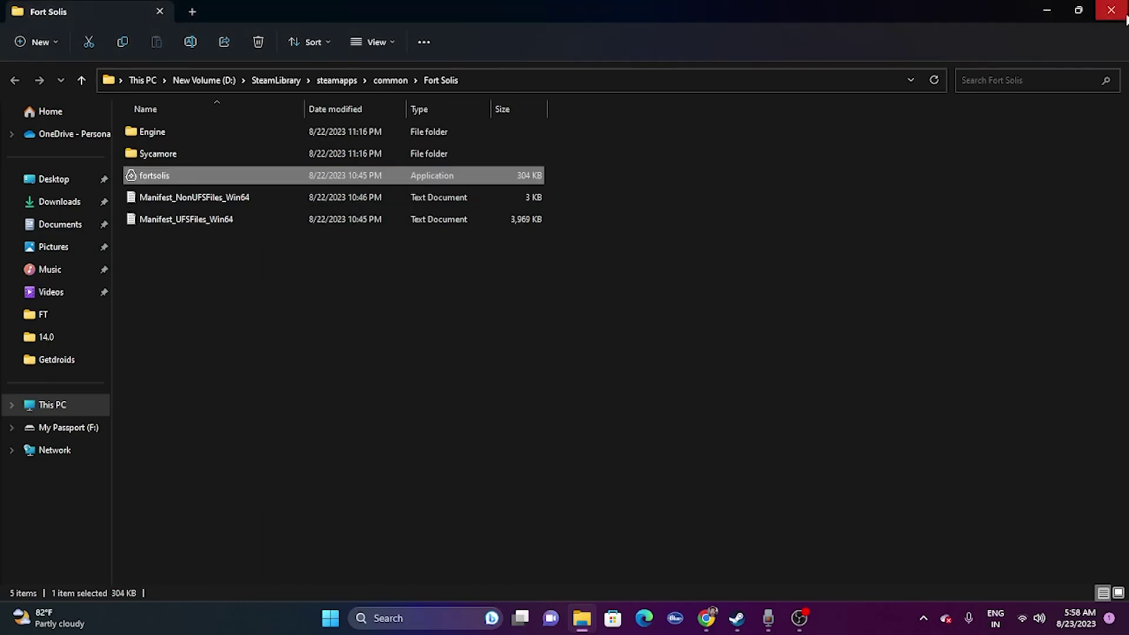
- Close the Fort Solis folder and the game's Steam properties, and return to the desktop
click(1111, 10)
click(855, 97)
click(737, 618)
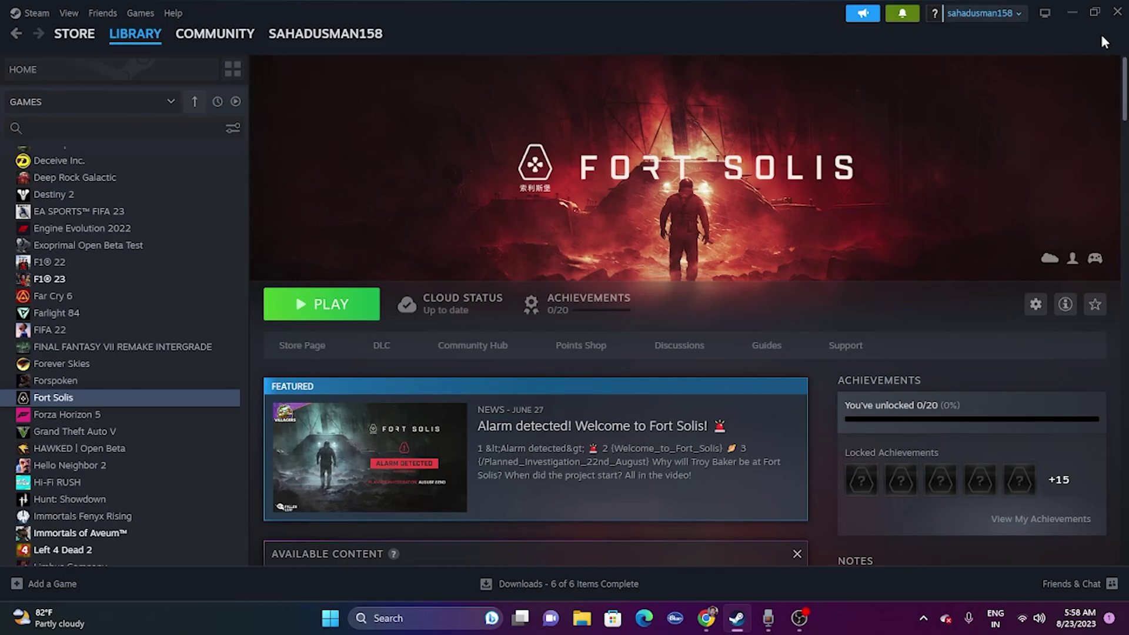
click(1073, 13)
- Search Windows for "settings", launch the Settings app and open its Date & time page under Time & language
click(449, 618)
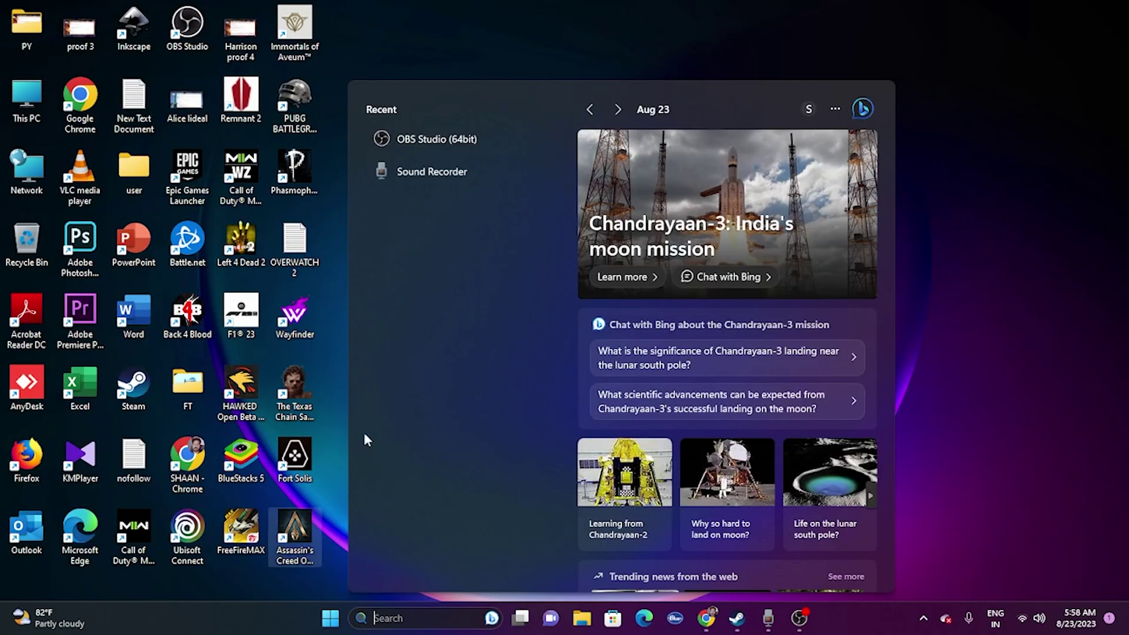
text(settings)
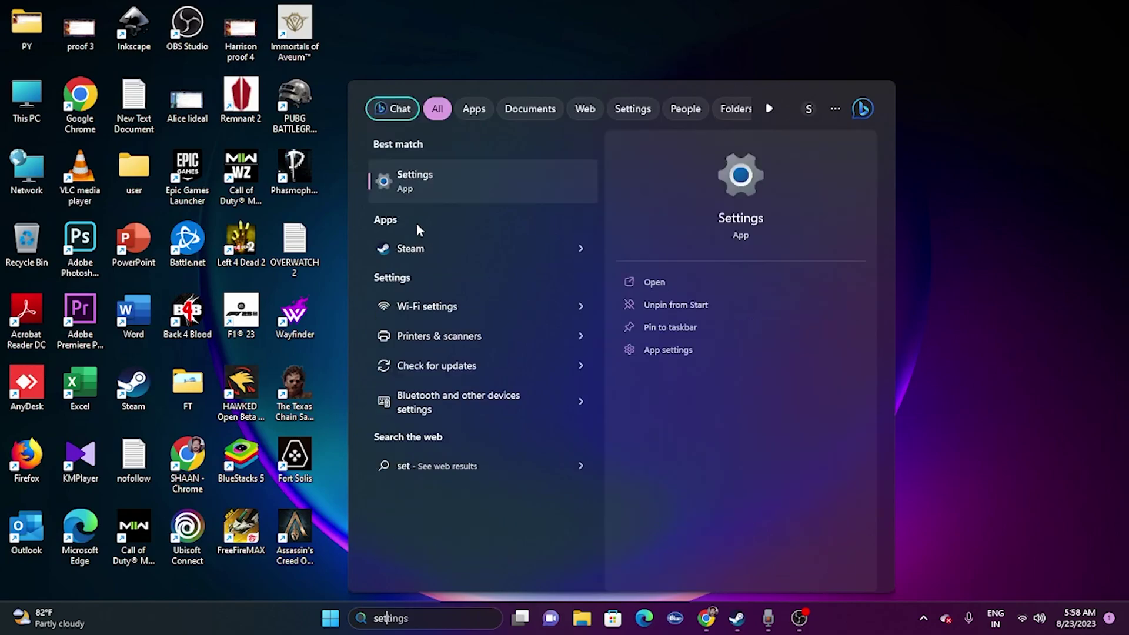
click(467, 182)
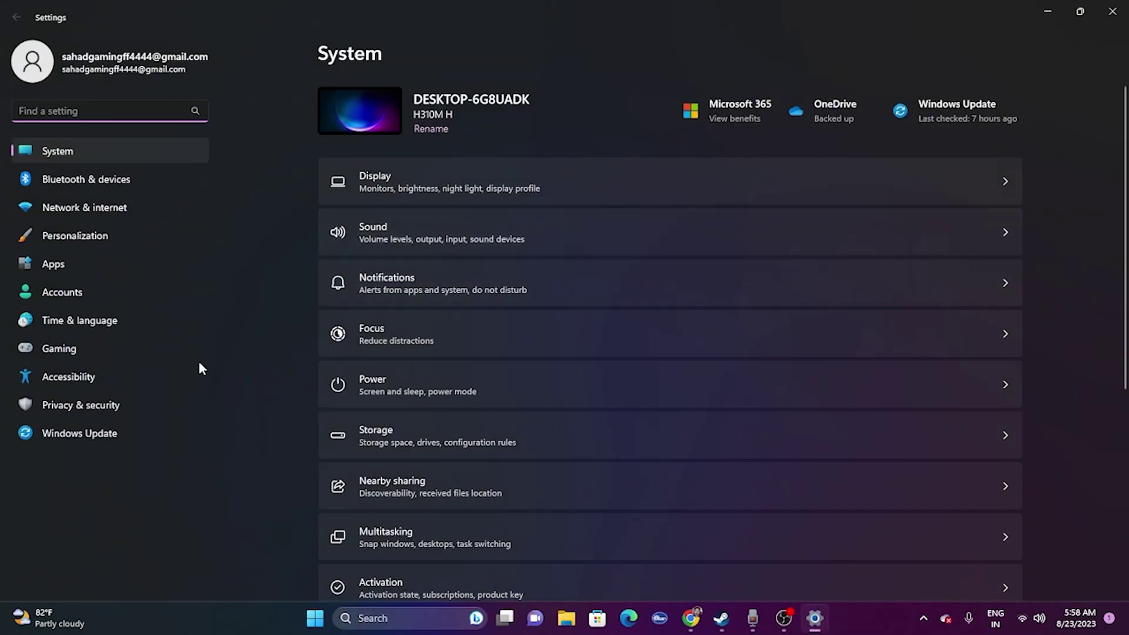
click(75, 320)
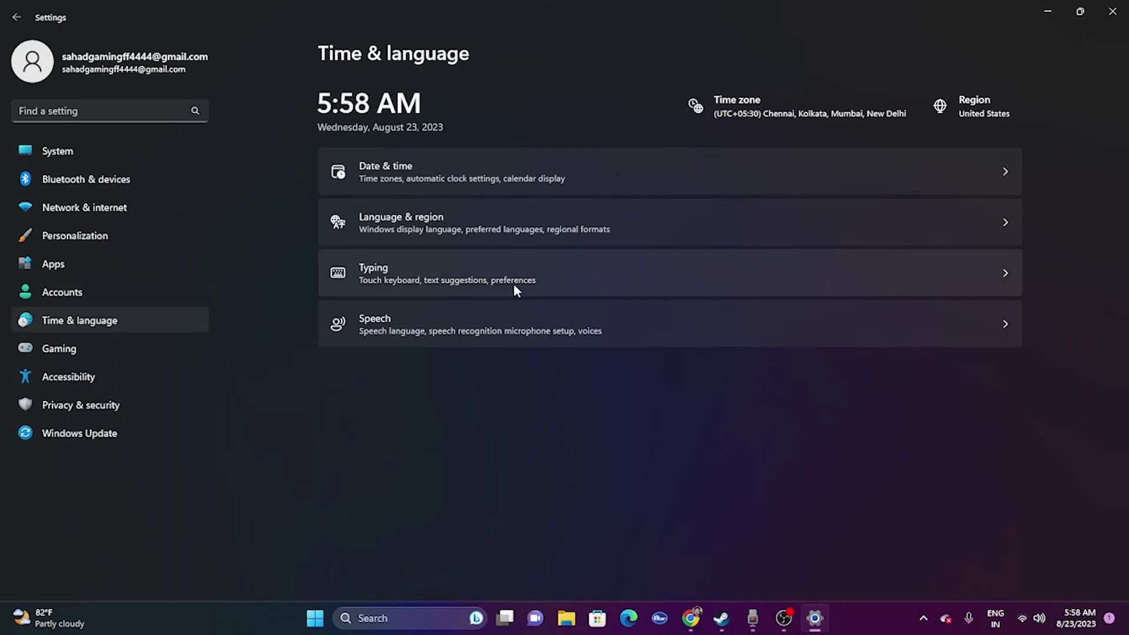
click(403, 167)
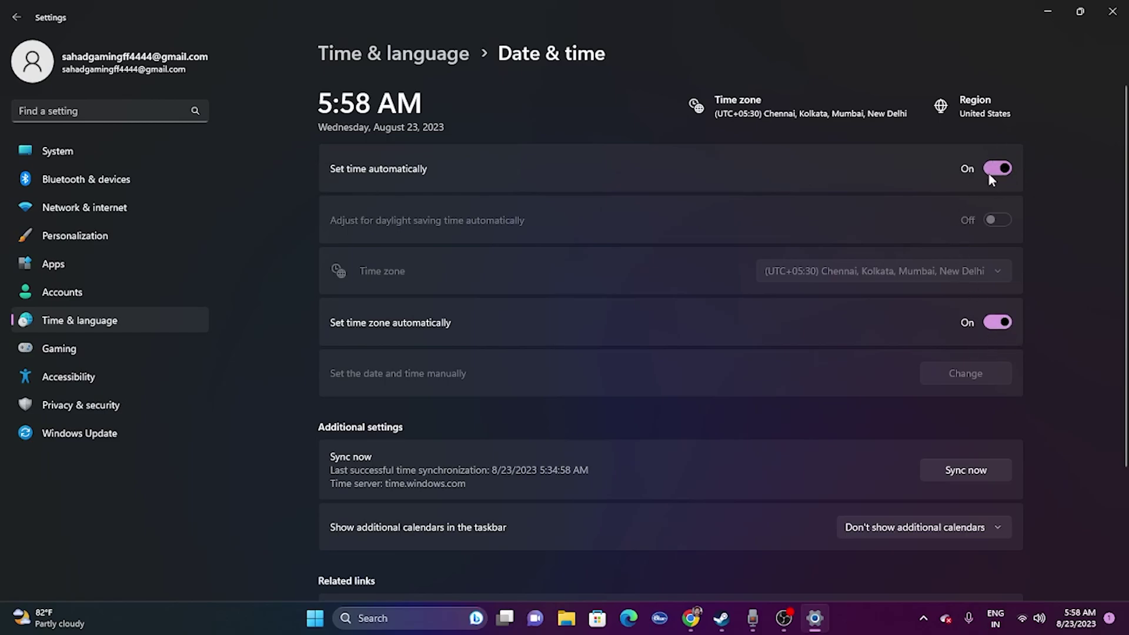
- Turn the Set time zone automatically option off and back on
click(998, 323)
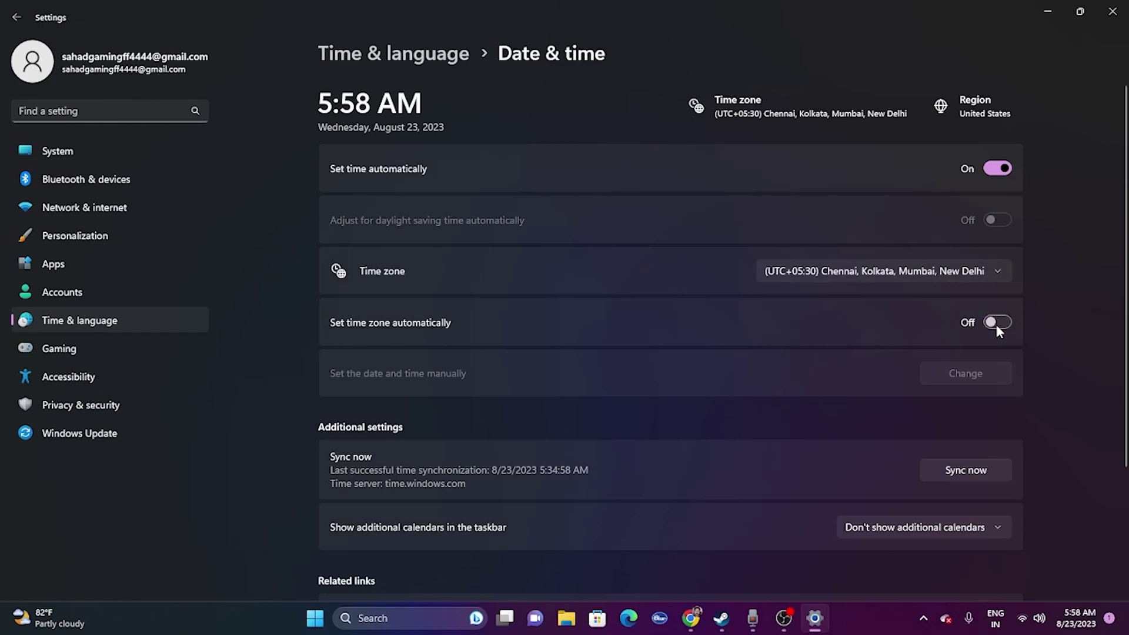
click(1003, 323)
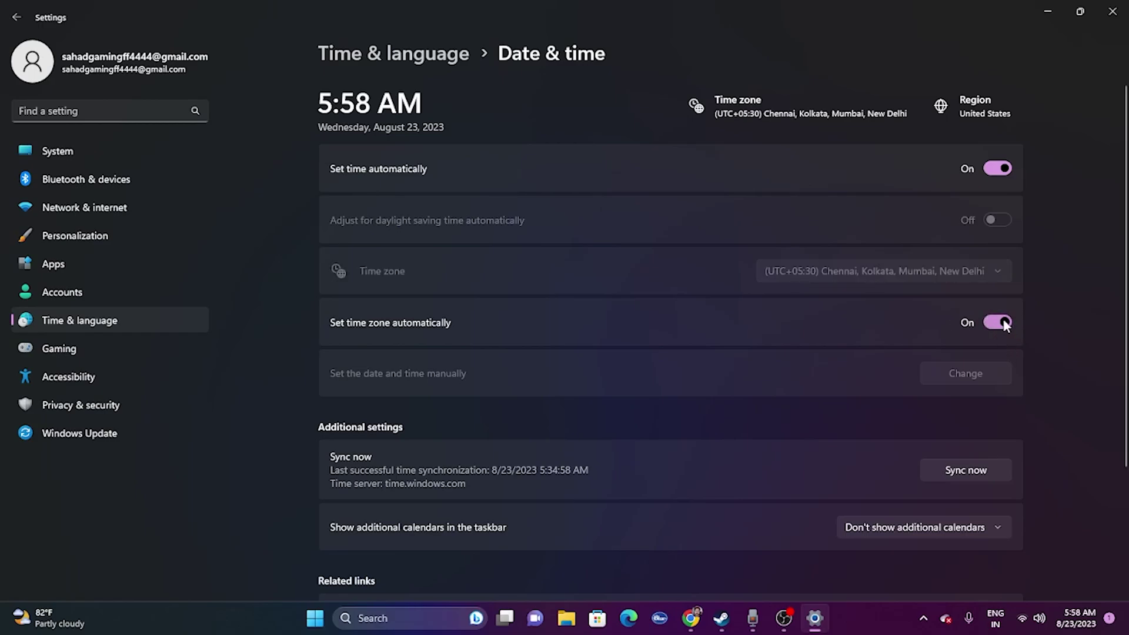
- Open the Language & region page and view the country or region choices without changing the selection
click(16, 17)
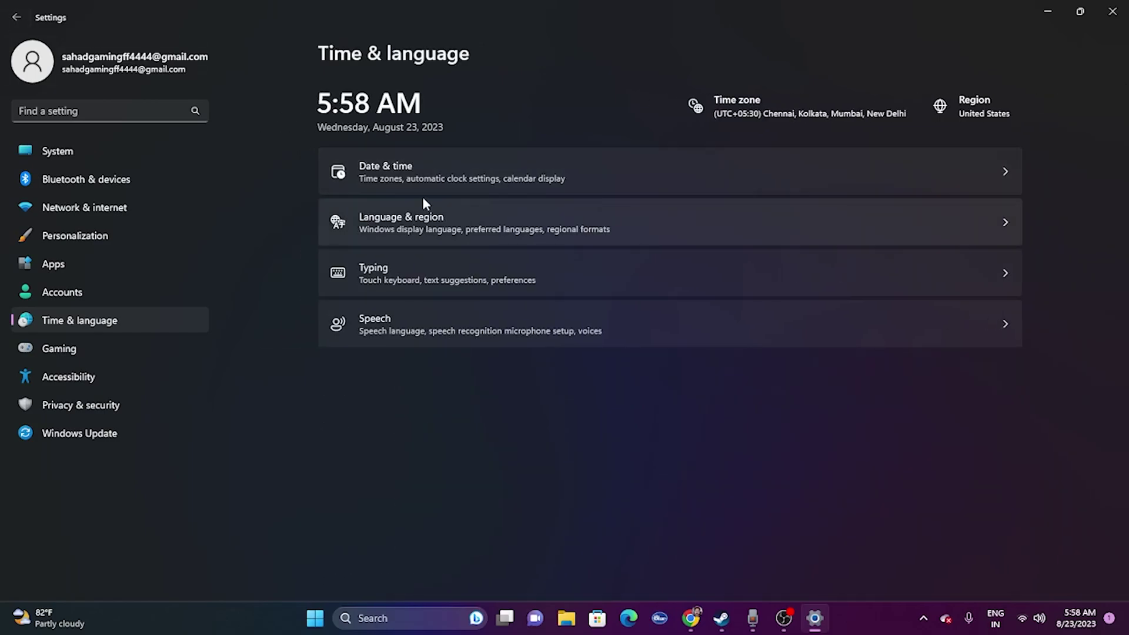
click(429, 218)
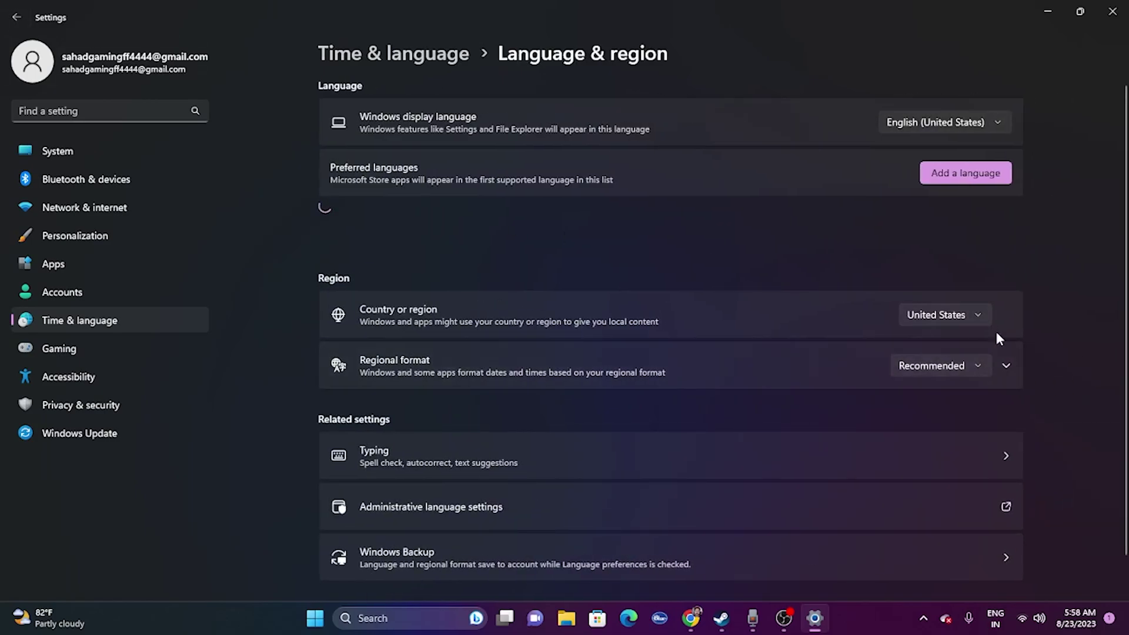
click(976, 312)
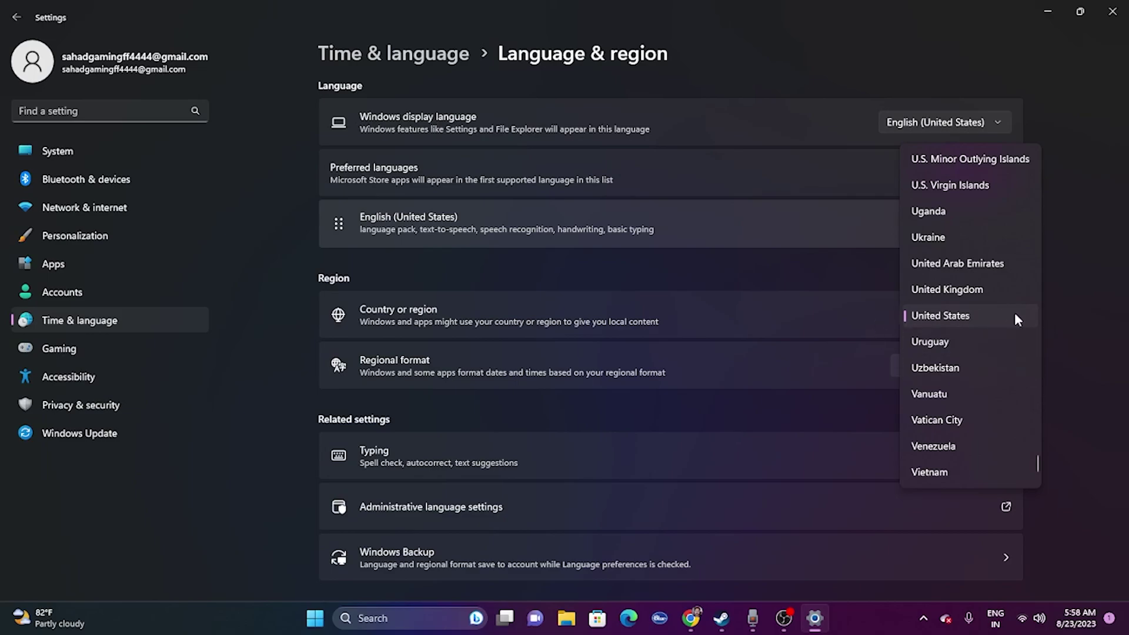
click(1086, 292)
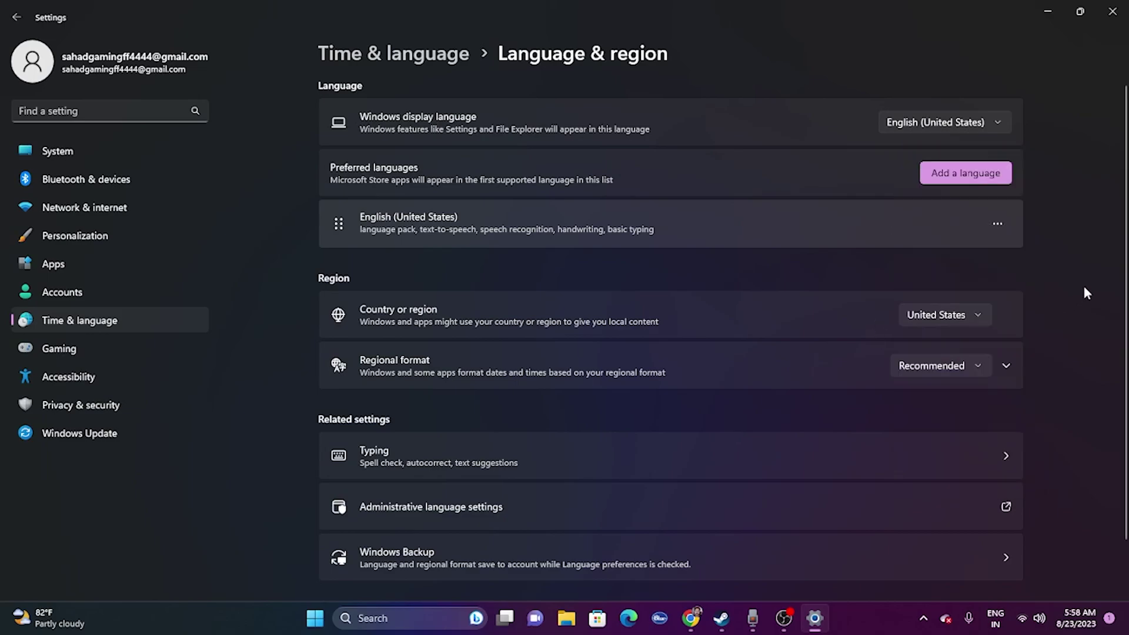
- Close Settings and switch to the Fort Solis page in the Steam library
click(1109, 19)
click(737, 618)
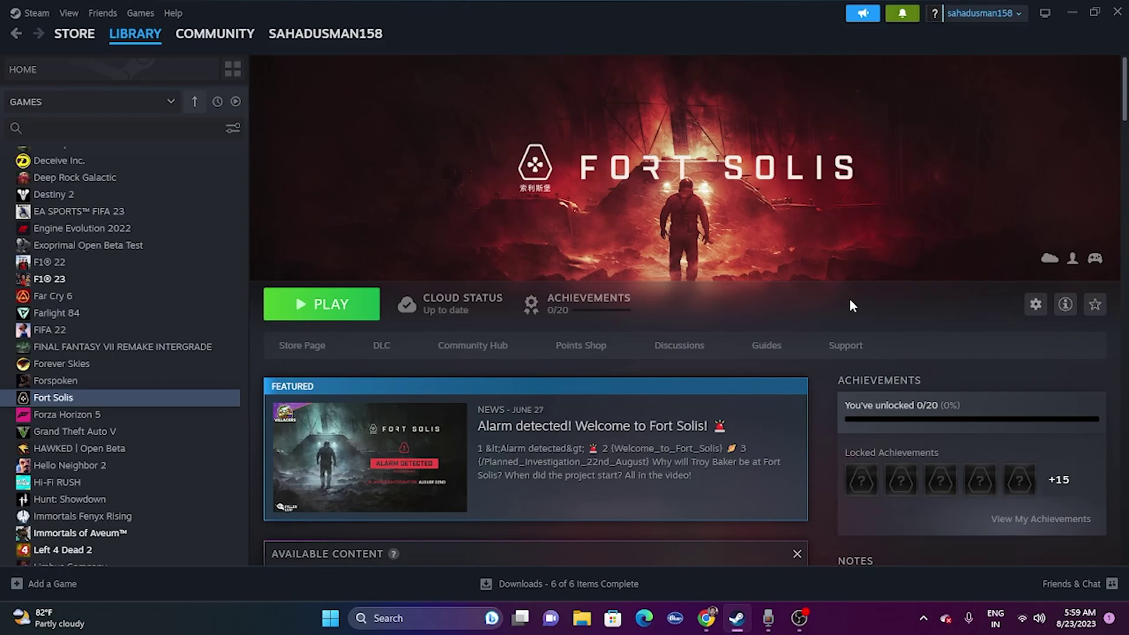
- Examine the Documents folder for game folders in File Explorer, and return to the desktop
click(582, 618)
click(53, 405)
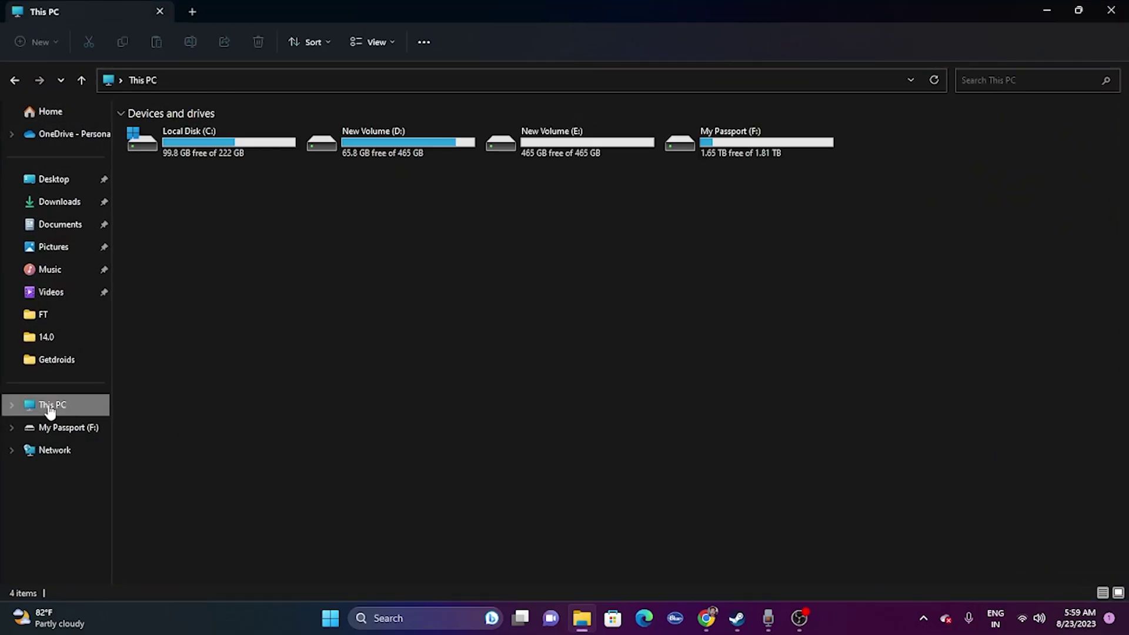
click(64, 226)
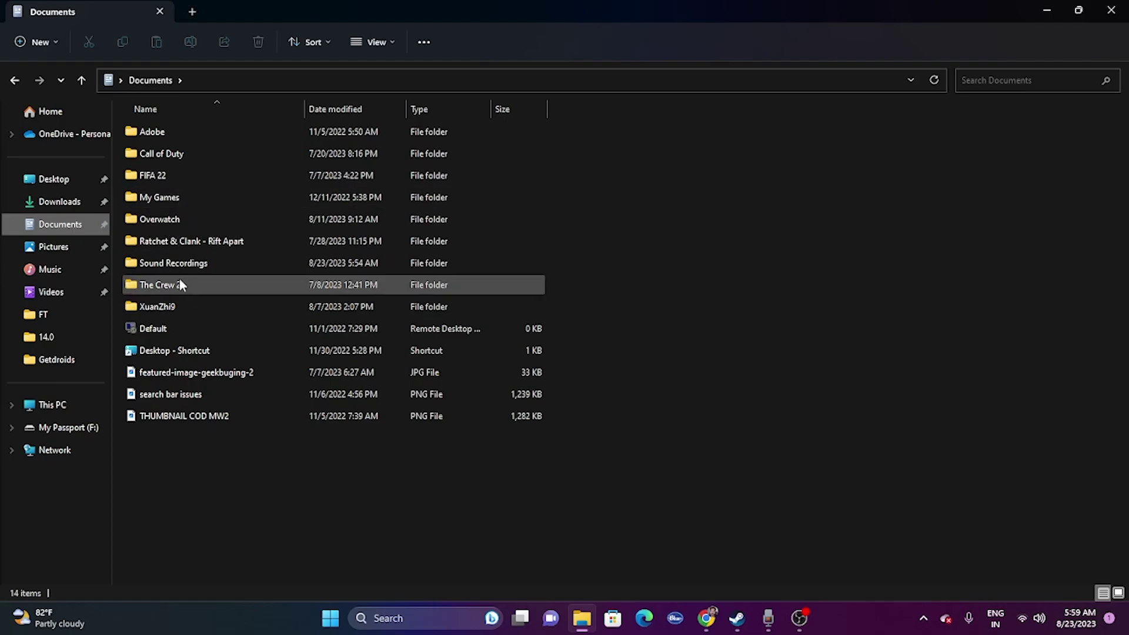
mouse_move(212, 199)
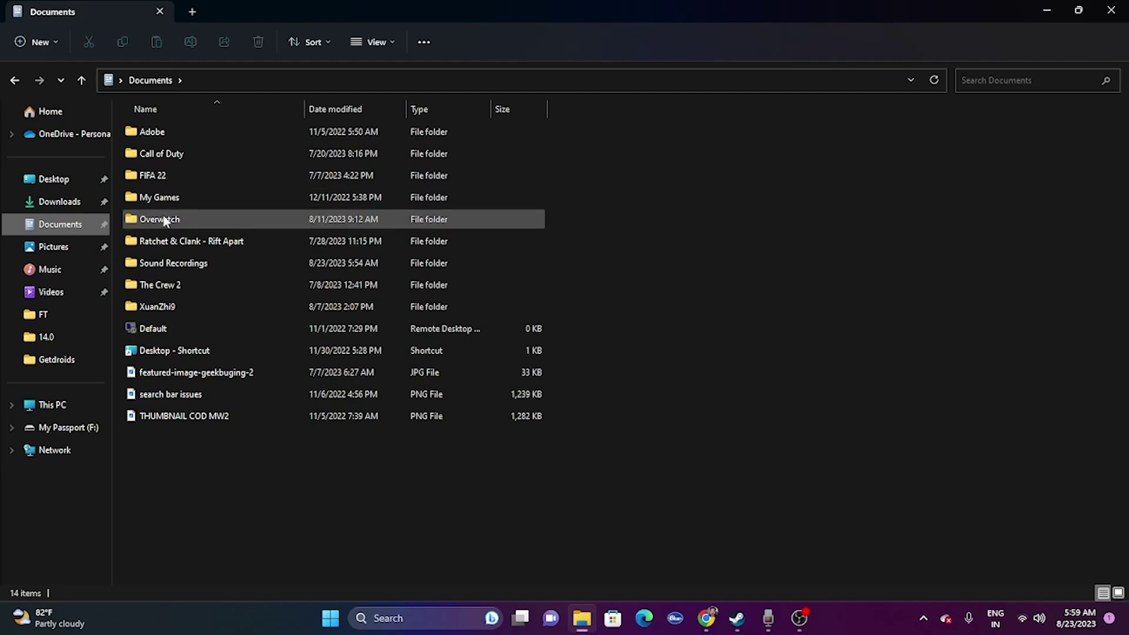
mouse_move(166, 206)
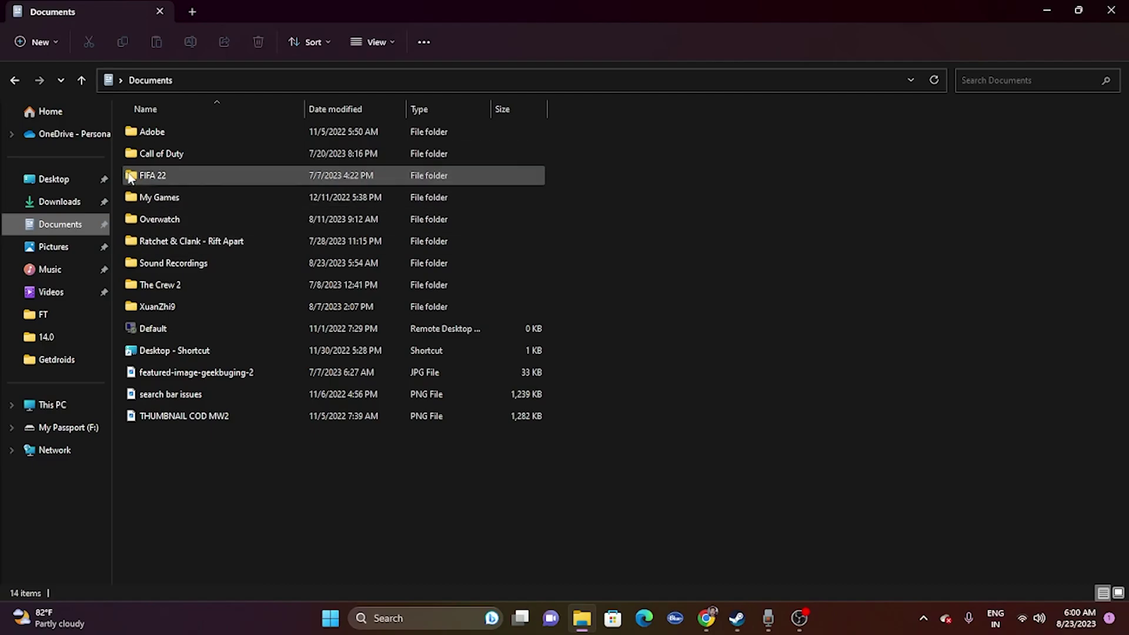
click(1111, 10)
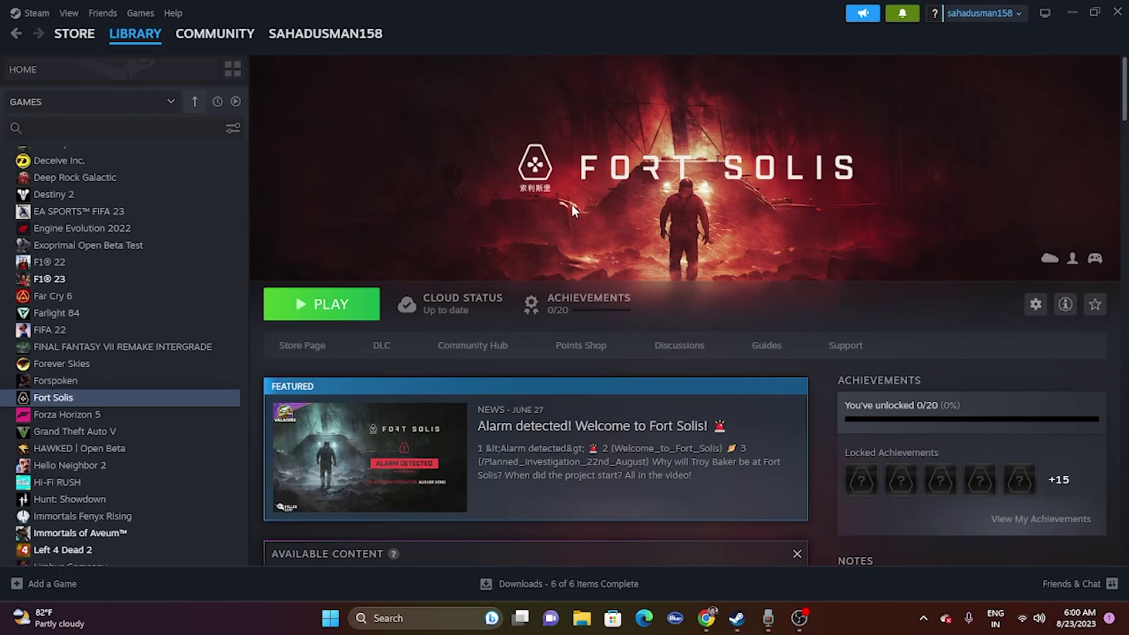
click(1071, 10)
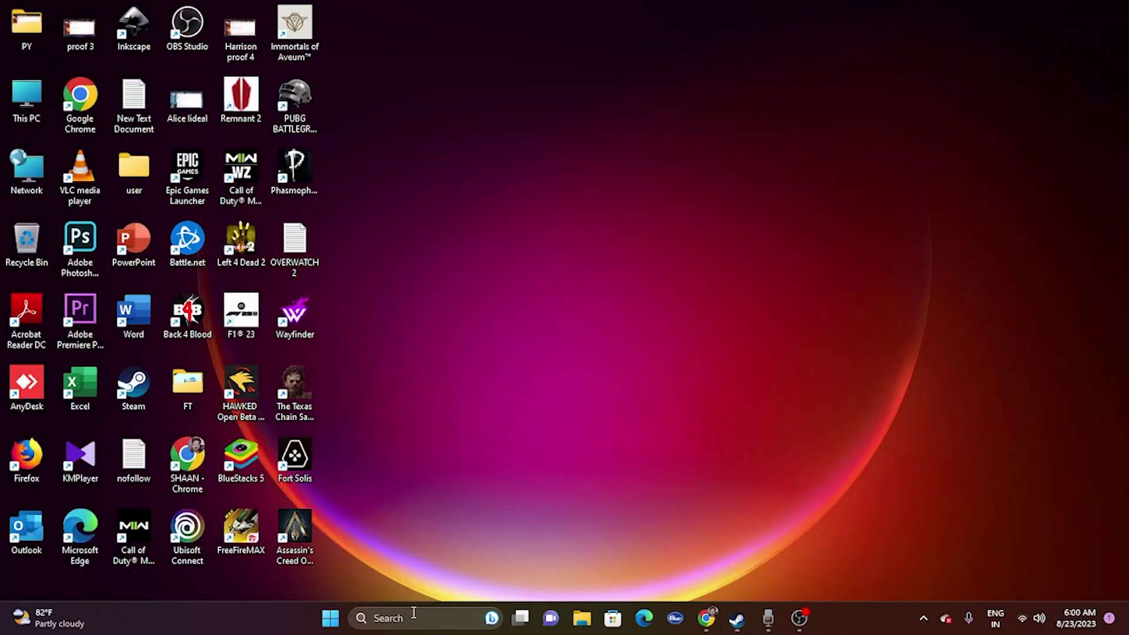
- Search Windows for "control", launch Control Panel and open Windows Defender Firewall under System and Security
click(383, 617)
text(control)
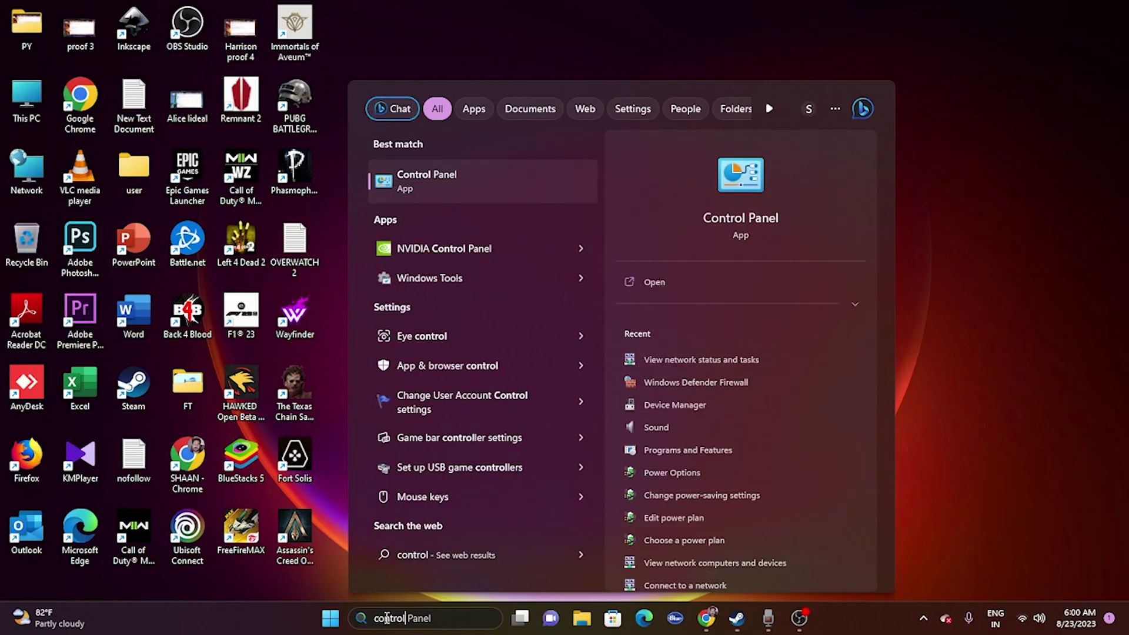
click(446, 179)
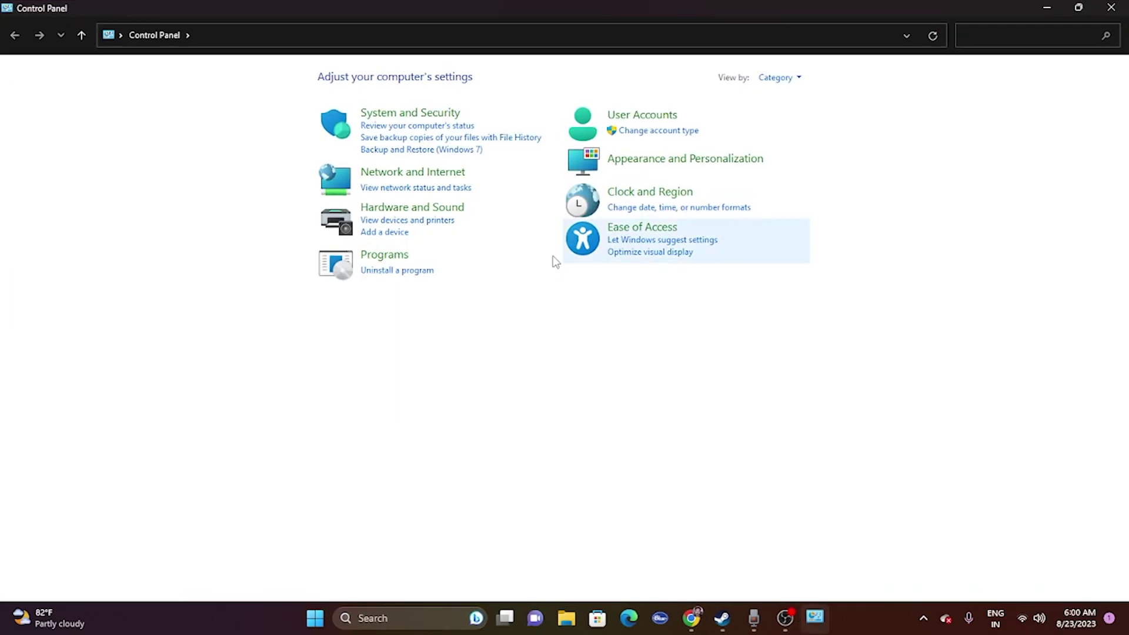
click(430, 111)
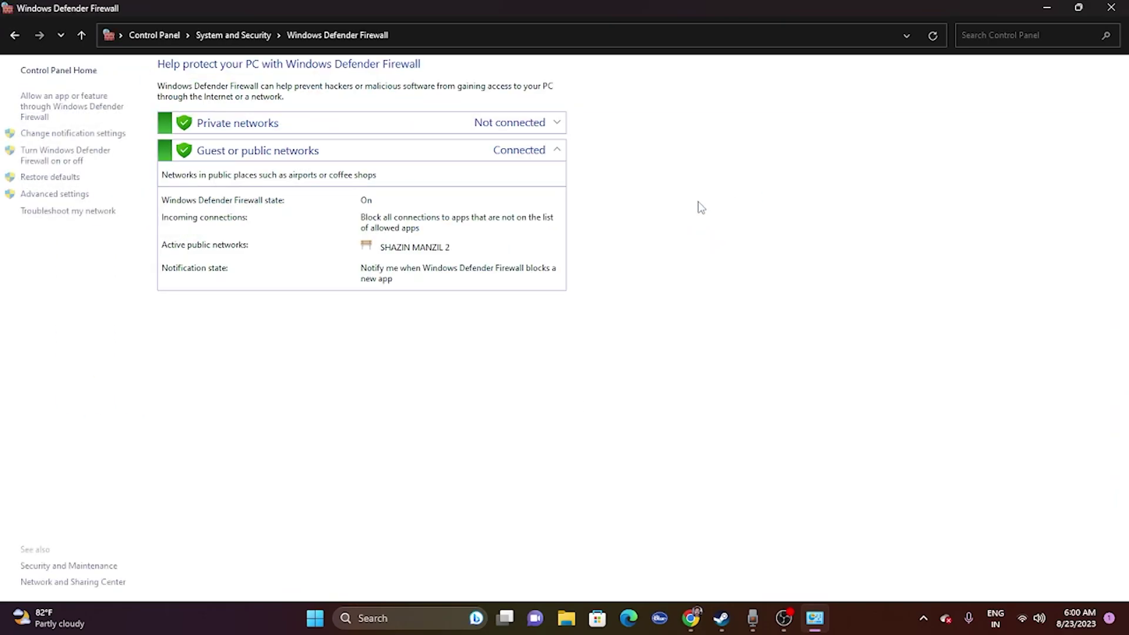
- Open the list of apps allowed through the firewall and find the Fort Solis entry
click(59, 114)
scroll(446, 219, down, 10)
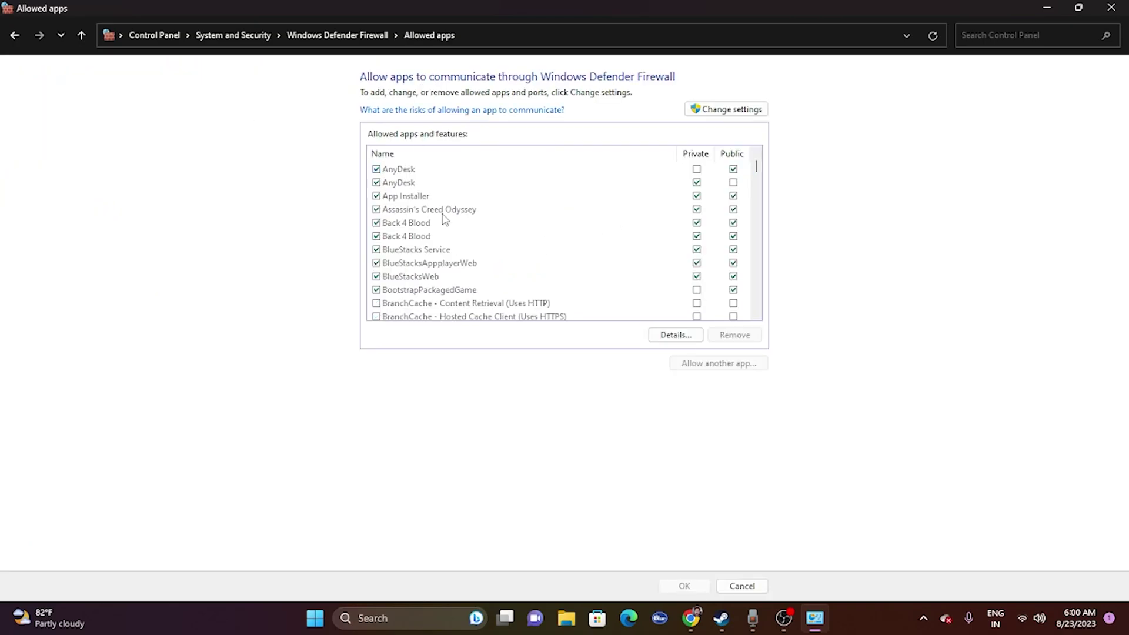
scroll(444, 219, down, 1)
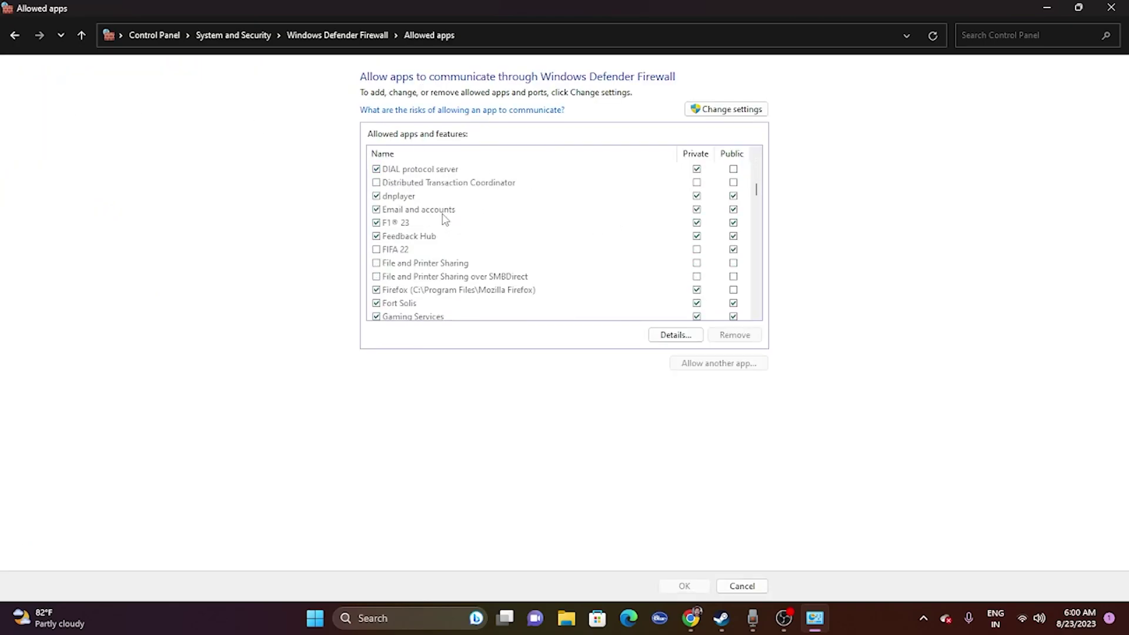
scroll(461, 237, down, 1)
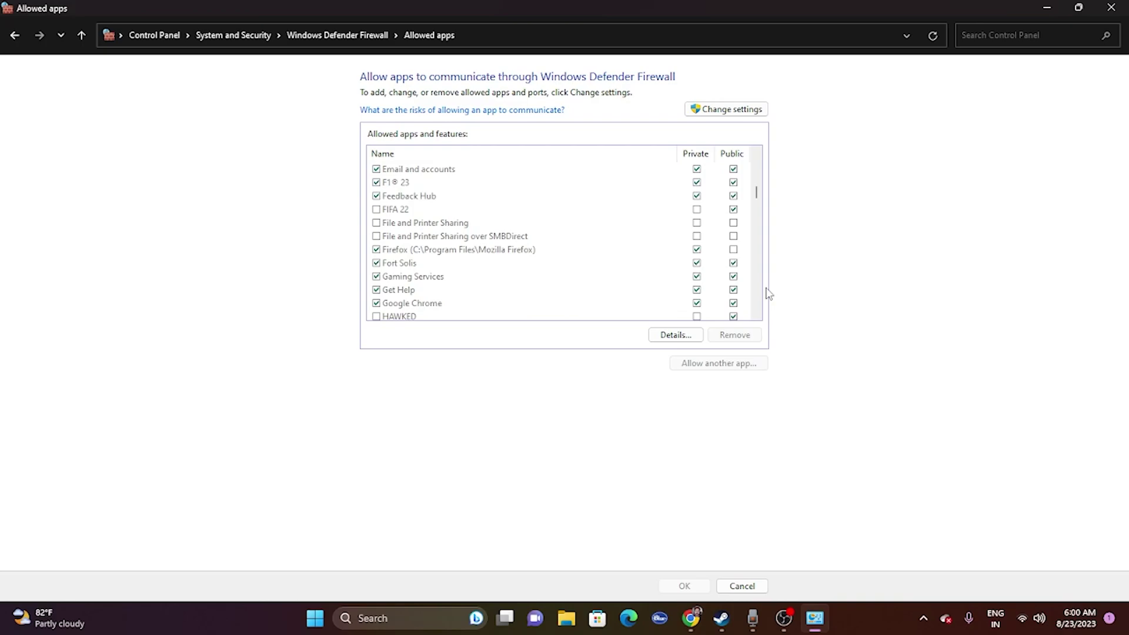
- Unlock the allowed apps settings and browse for another app in D:\SteamLibrary\steamapps\common
click(717, 117)
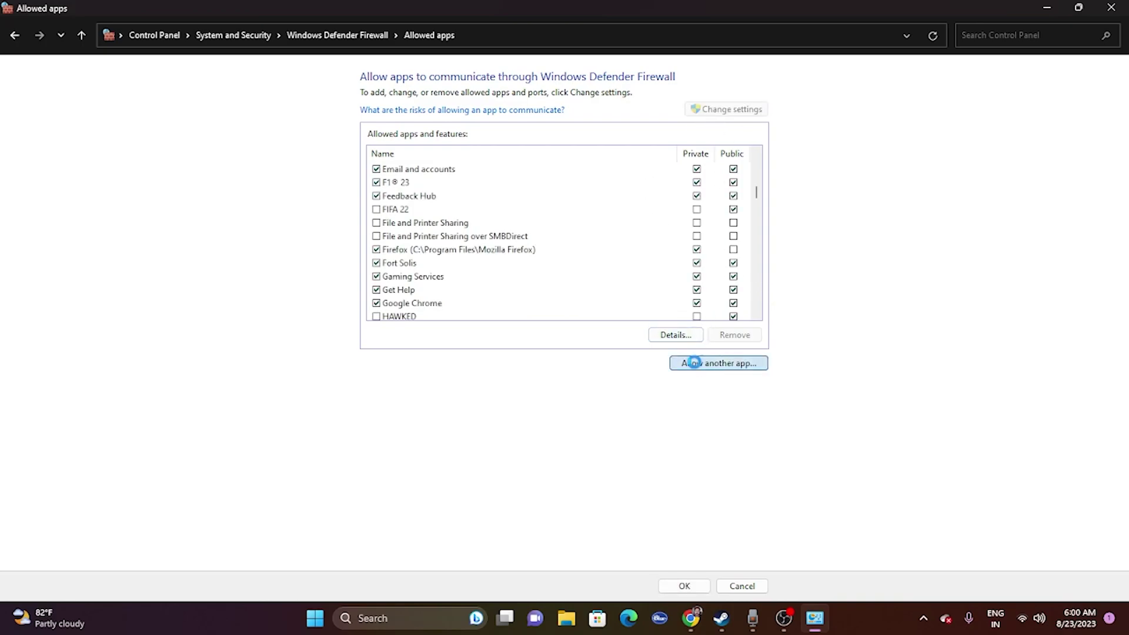
click(685, 363)
click(662, 377)
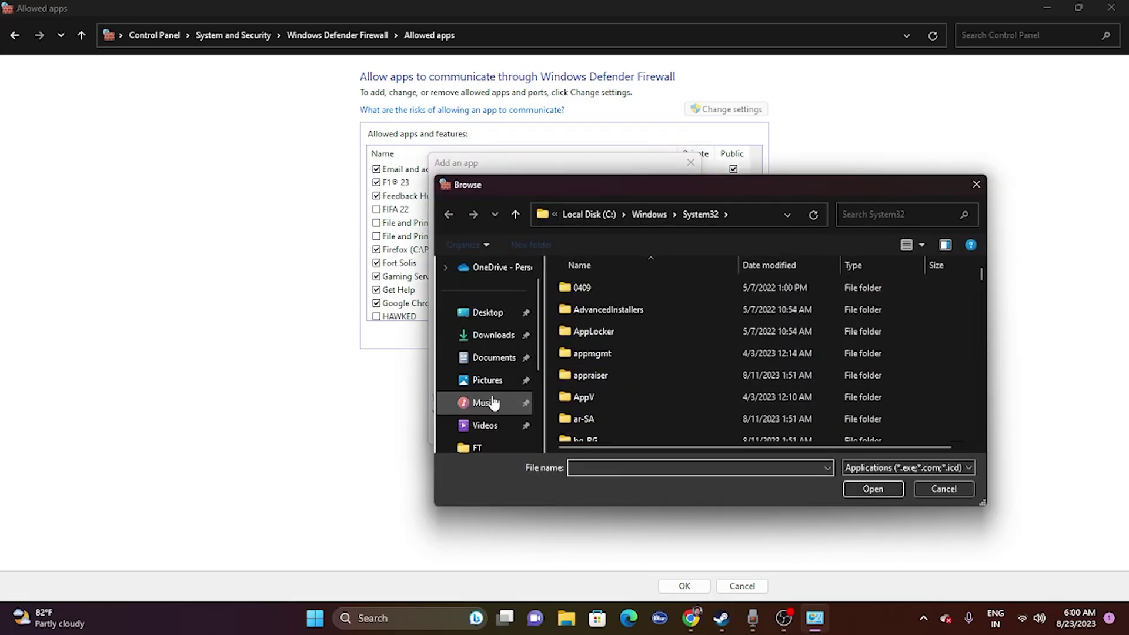
scroll(496, 391, down, 2)
click(492, 425)
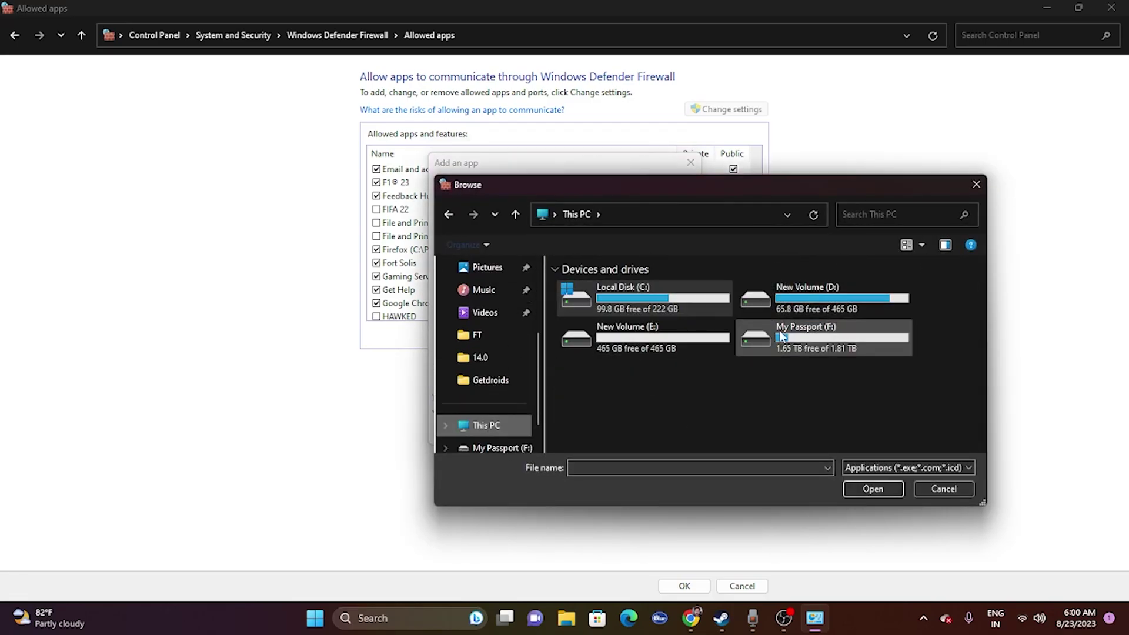
double_click(803, 295)
double_click(636, 309)
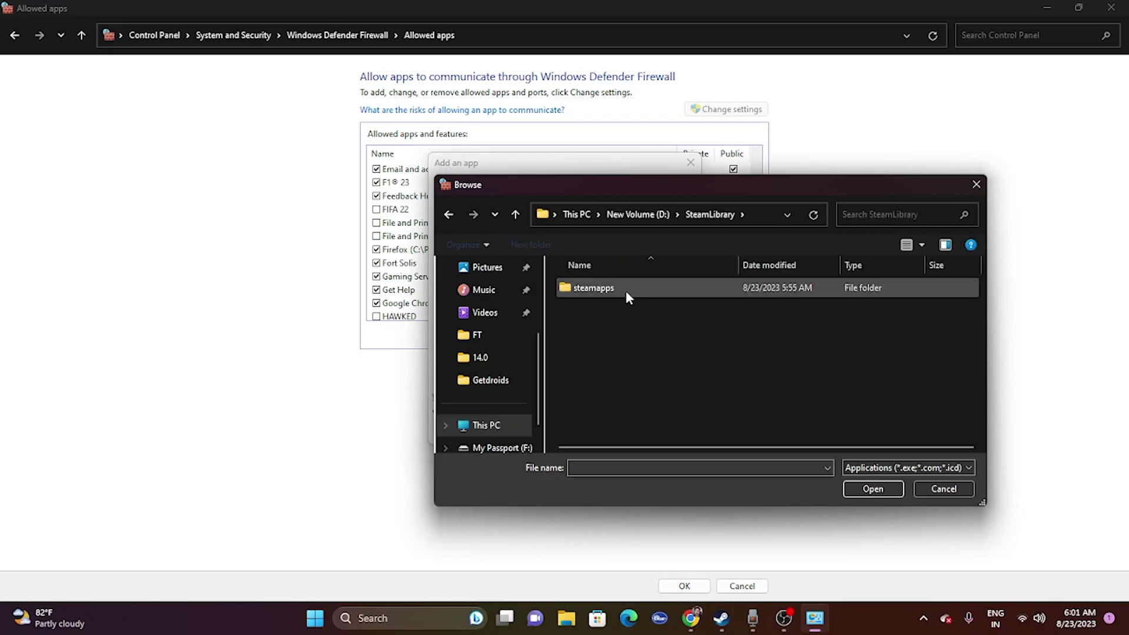
double_click(626, 288)
double_click(621, 292)
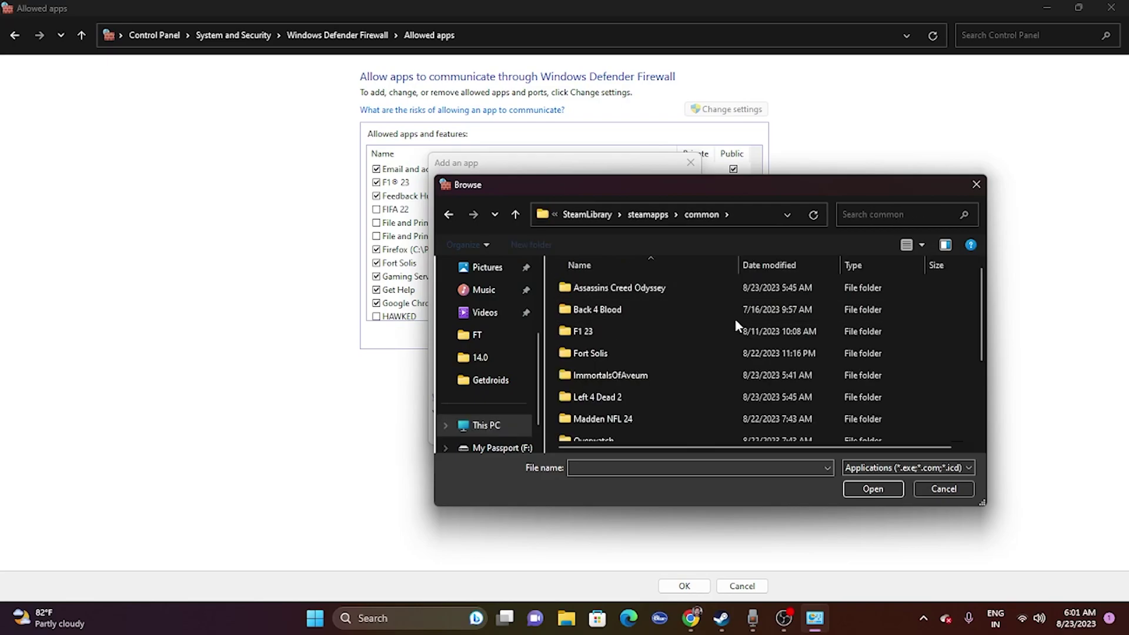
- Add the game executable from the Fort Solis folder to the allowed apps, and close the firewall window
double_click(594, 353)
click(586, 333)
click(869, 490)
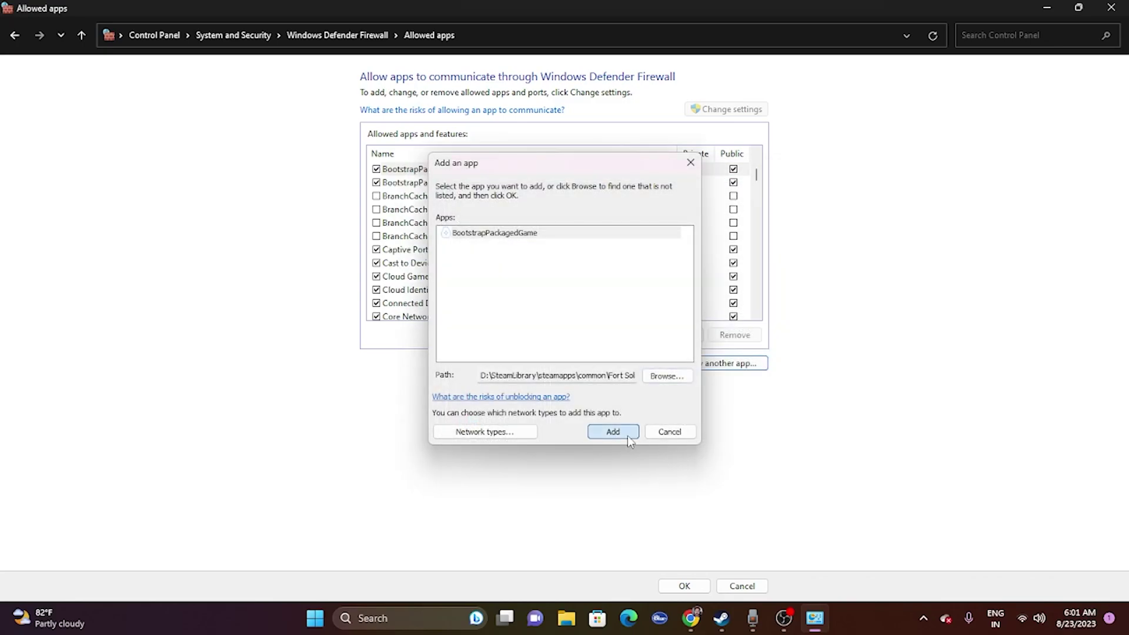
click(613, 432)
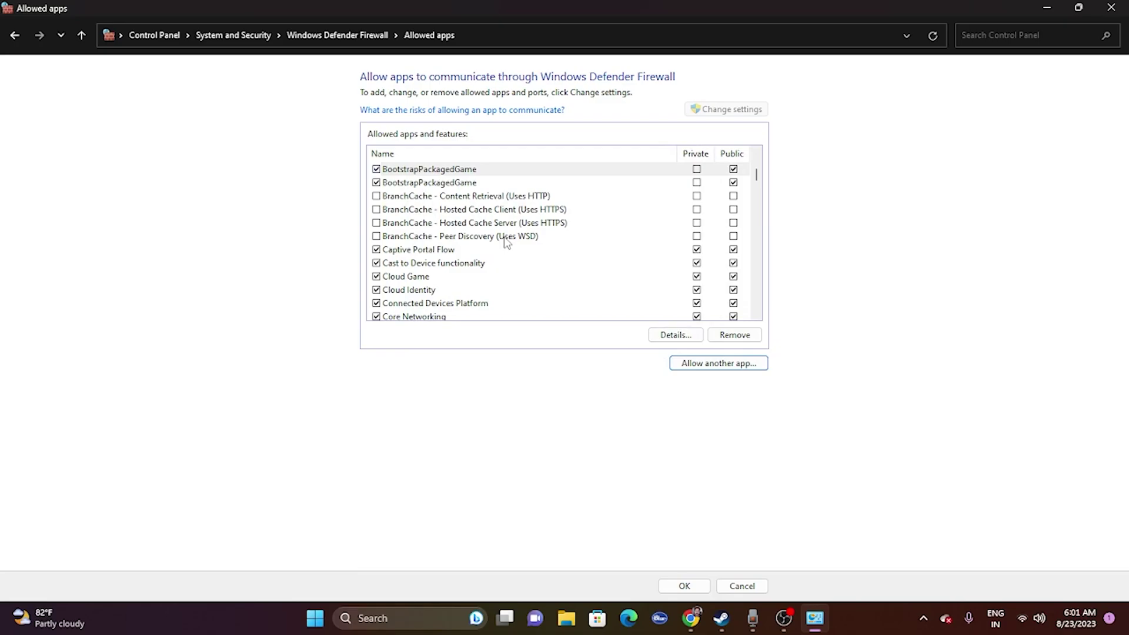
click(1109, 9)
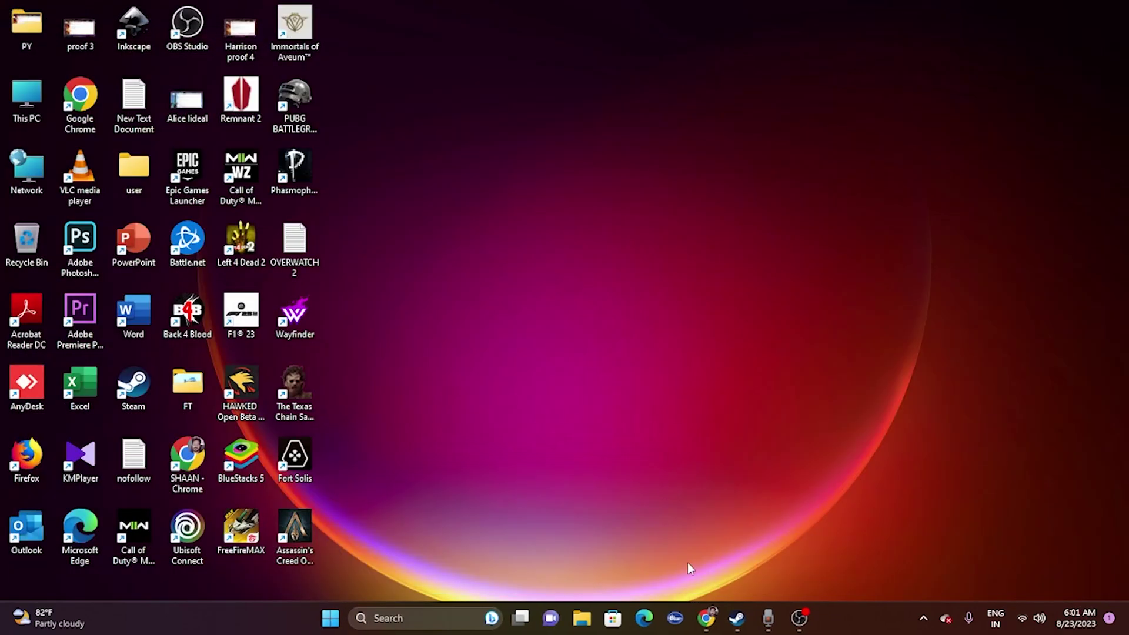
- View the Fort Solis page in the Steam library and return to the desktop
click(737, 618)
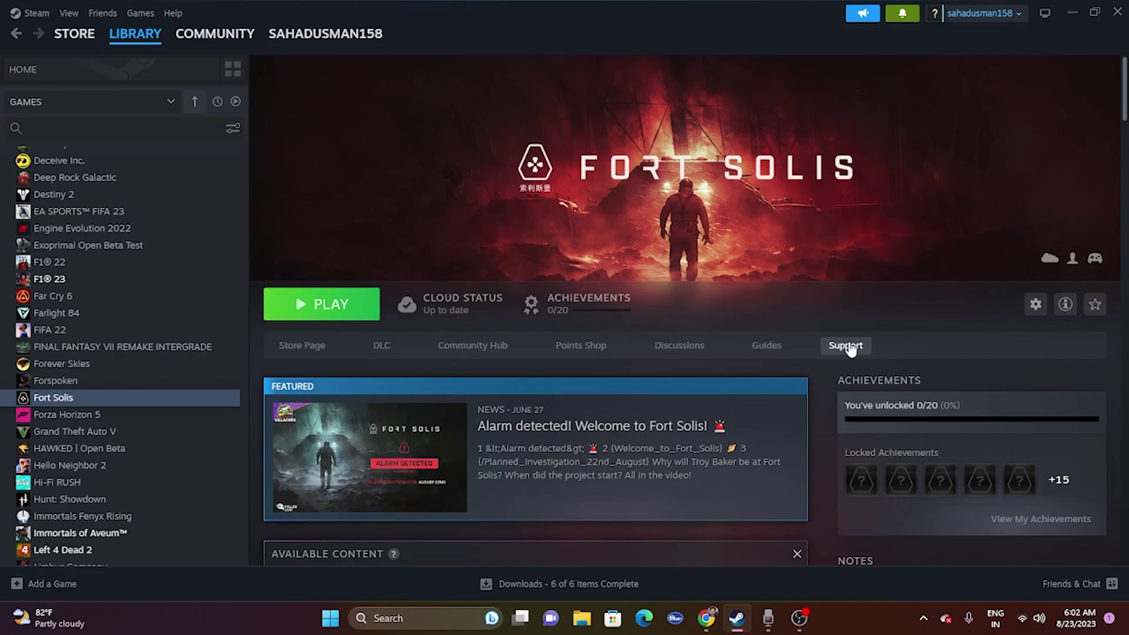
click(1078, 13)
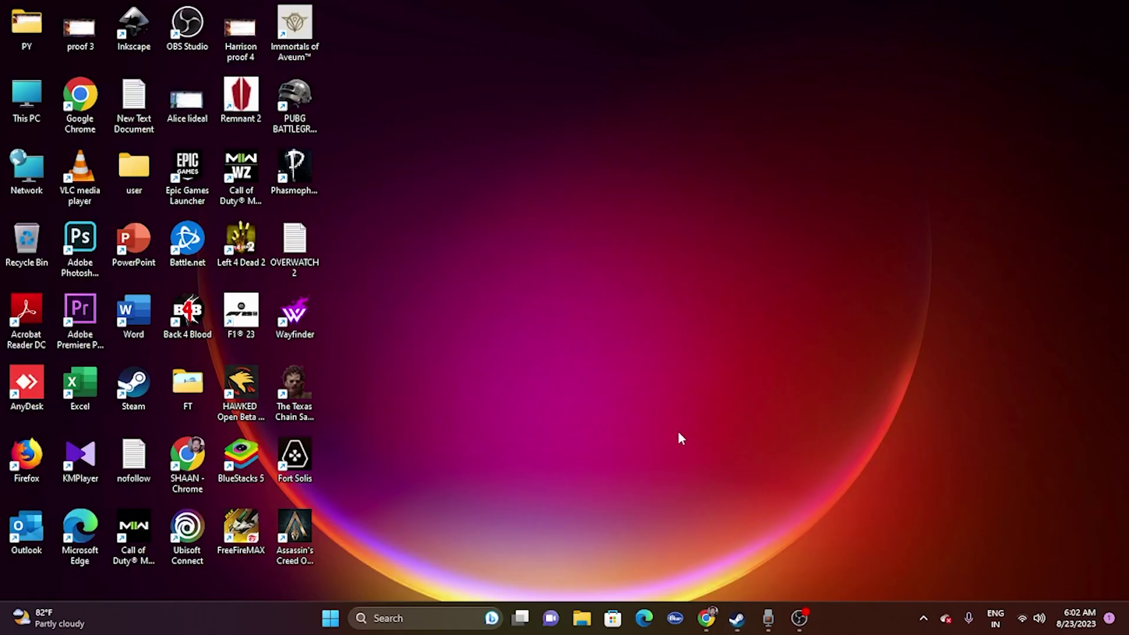
- Search Windows for "system" and launch System Configuration
click(422, 621)
text(system)
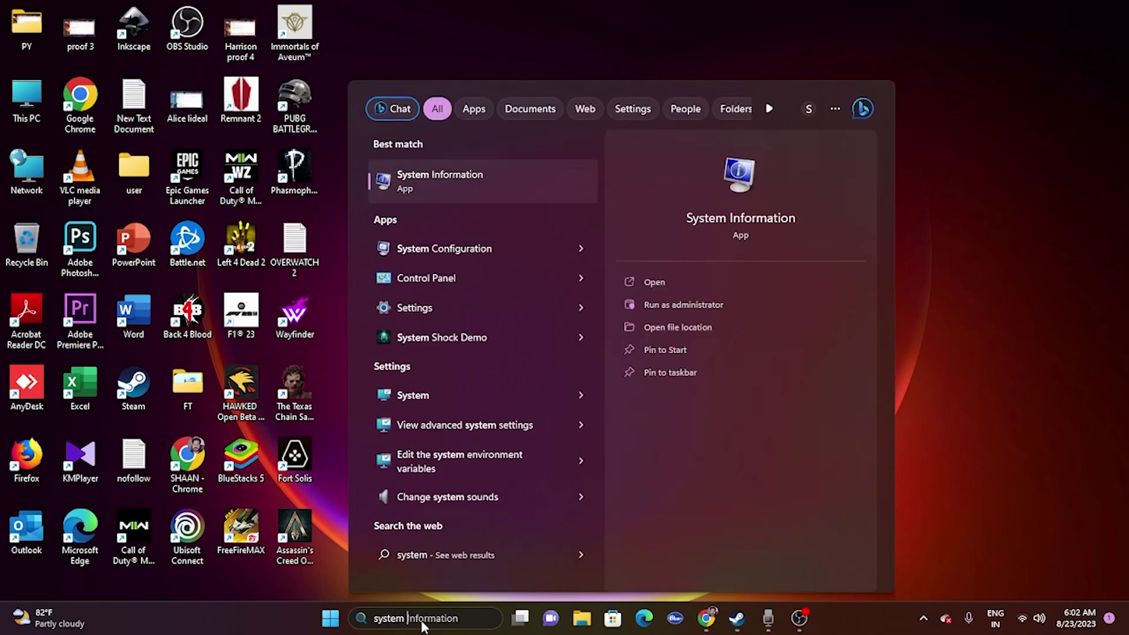
click(467, 248)
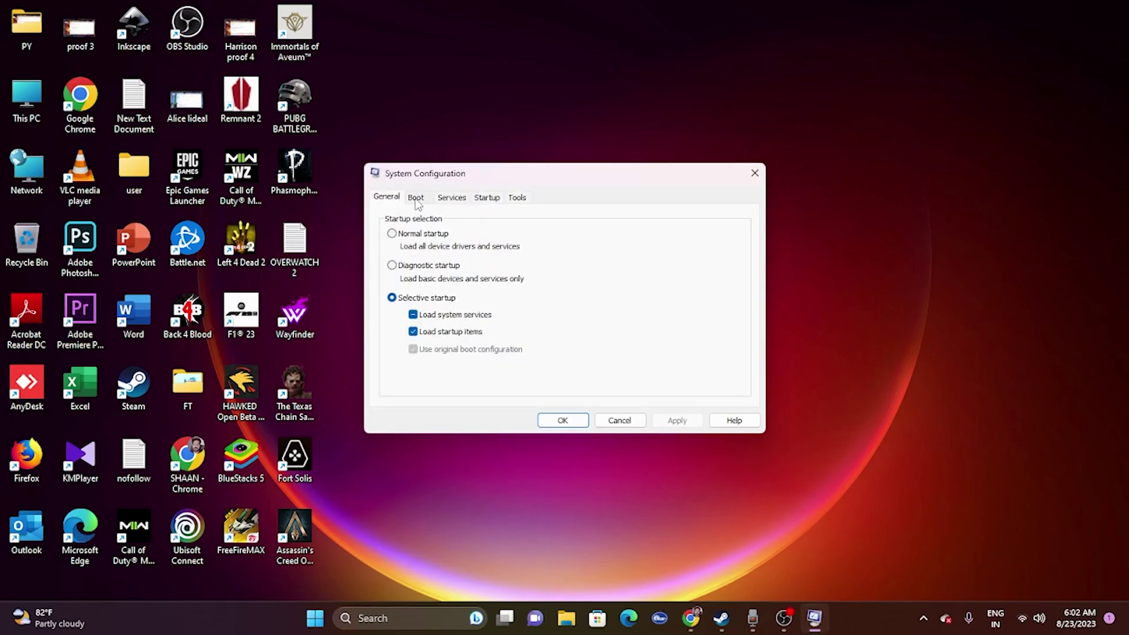
- Disable all listed services in System Configuration, hide all Microsoft services and apply the changes
click(452, 198)
click(718, 382)
click(383, 397)
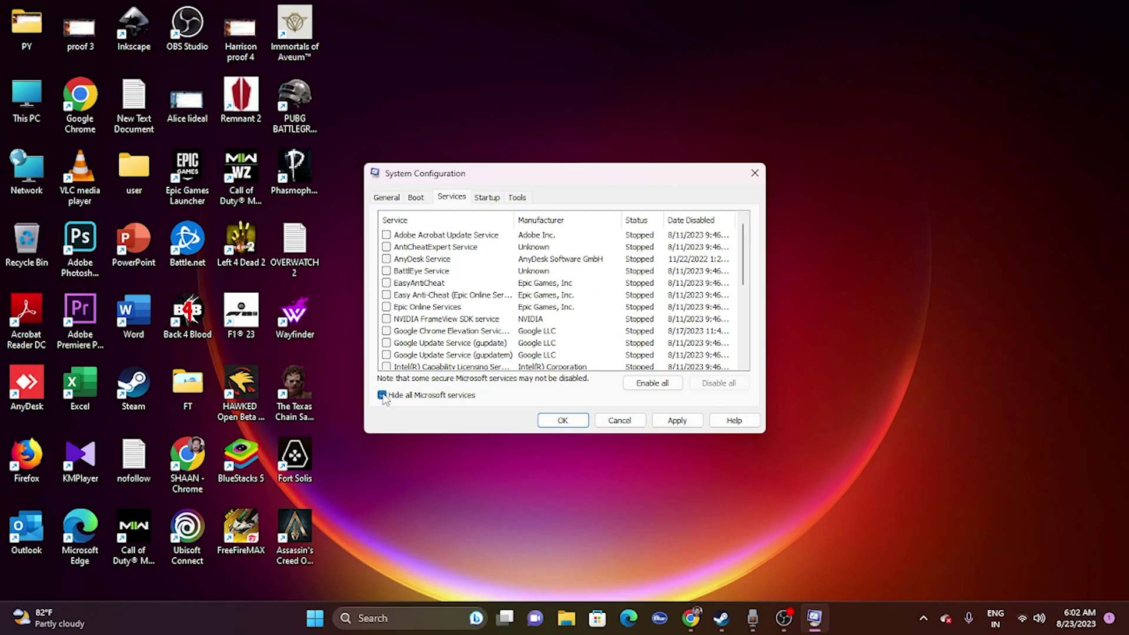
click(677, 420)
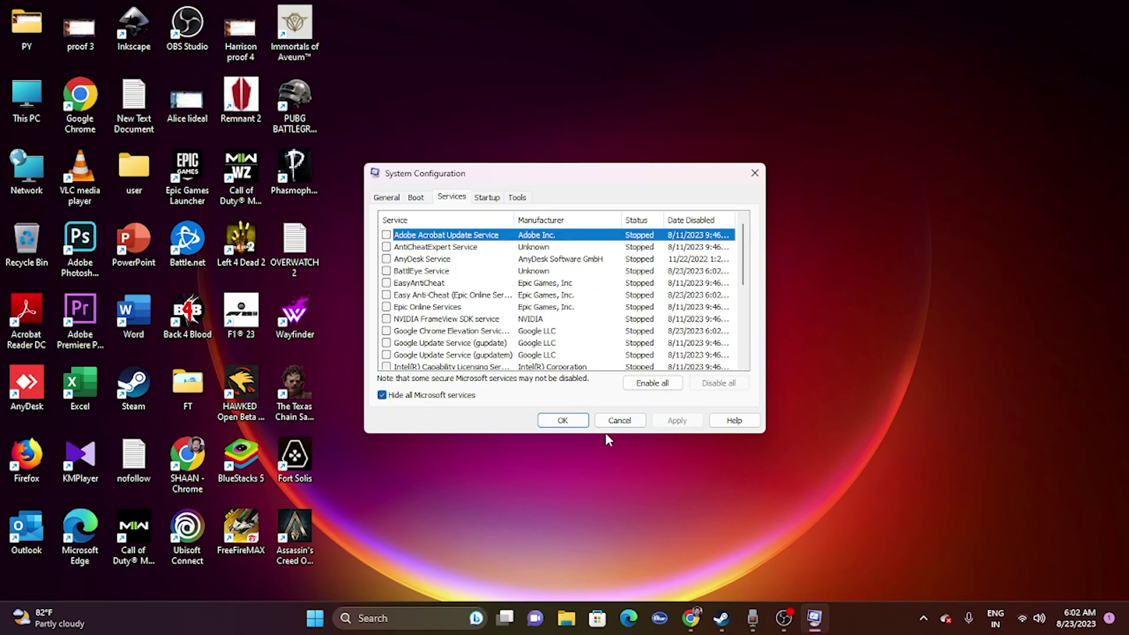
- Confirm the System Configuration changes and exit without restarting the computer
click(584, 420)
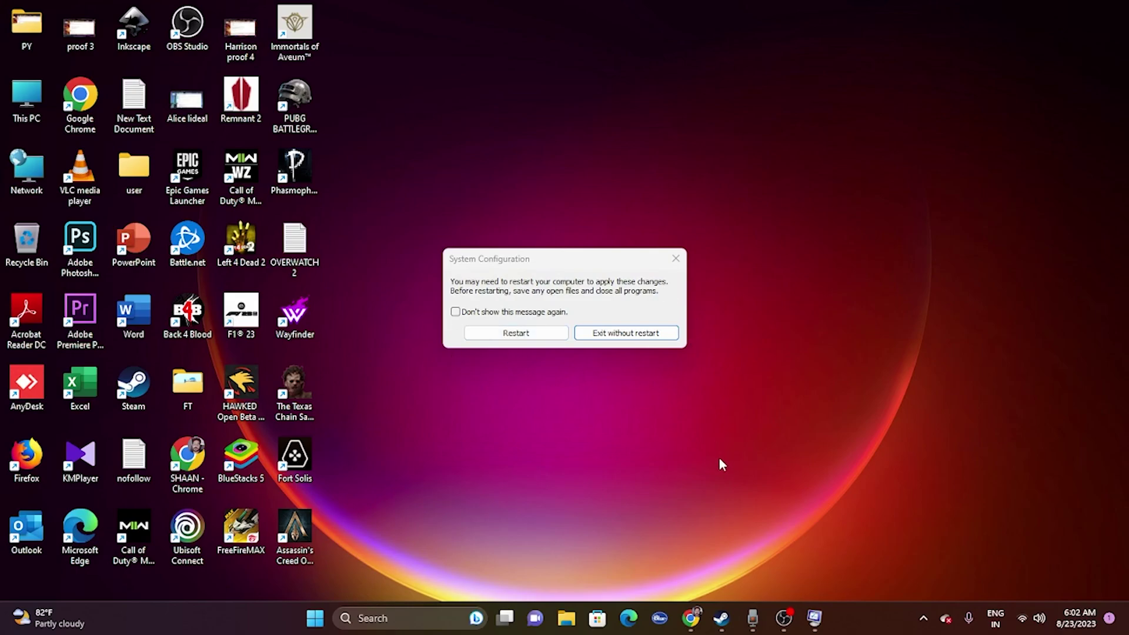
click(786, 627)
click(787, 627)
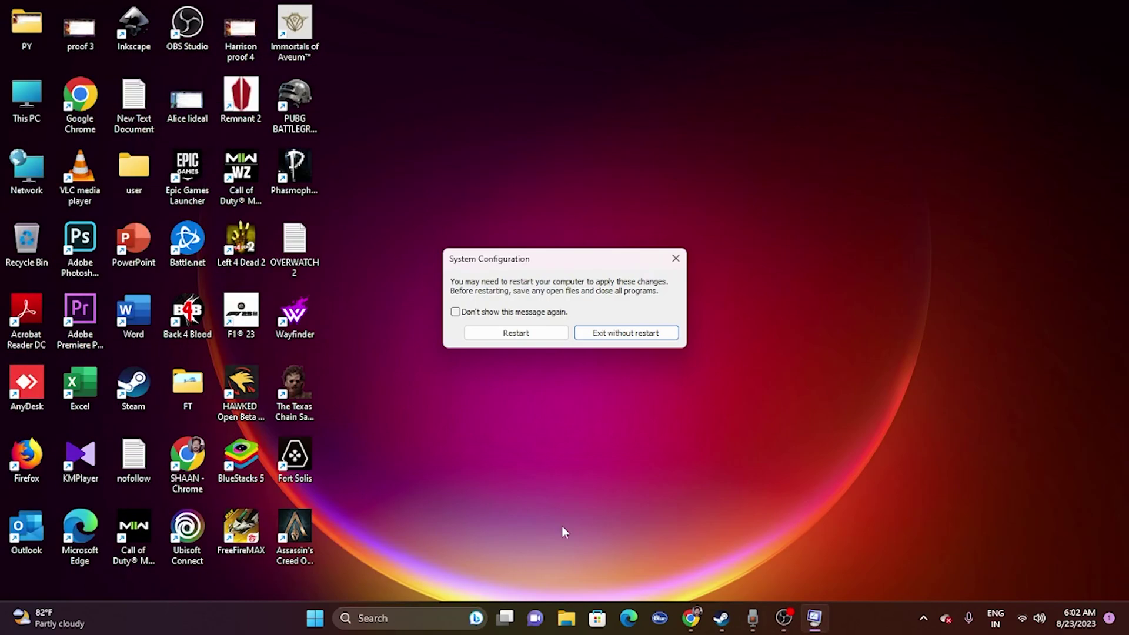
click(622, 334)
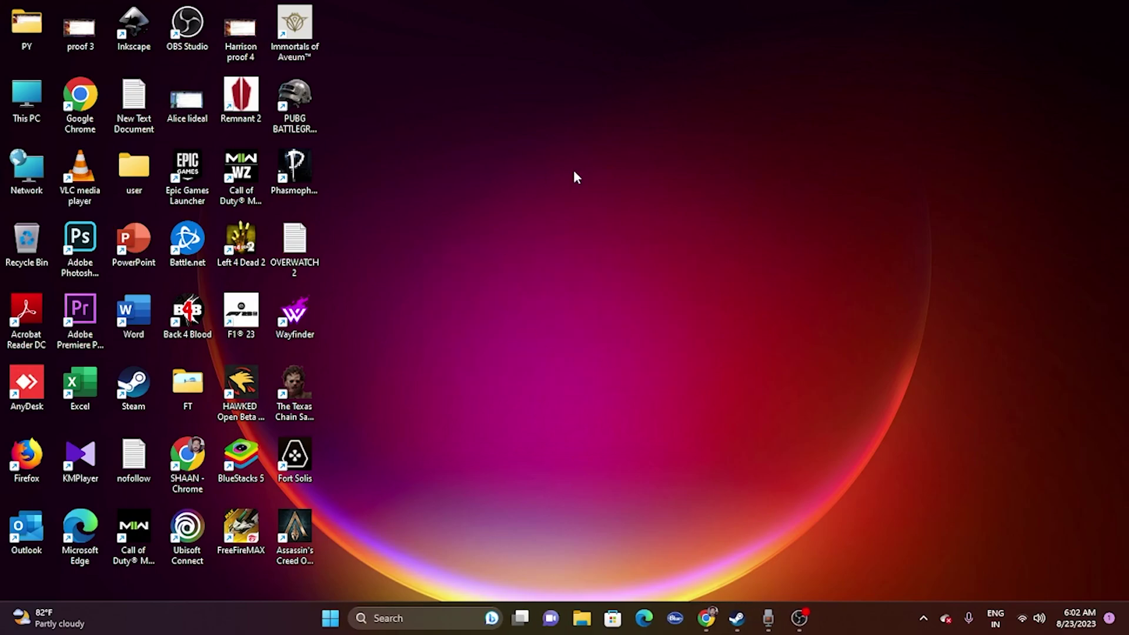
- Open the Steam properties of Fort Solis and view the Installed Files and General settings
click(739, 619)
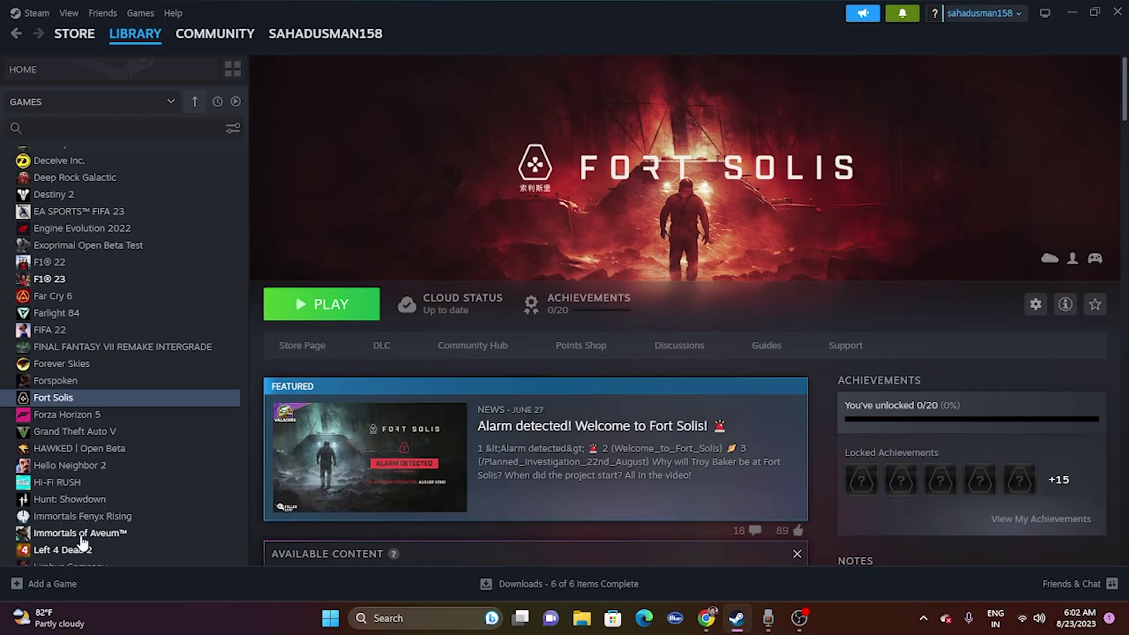
right_click(77, 403)
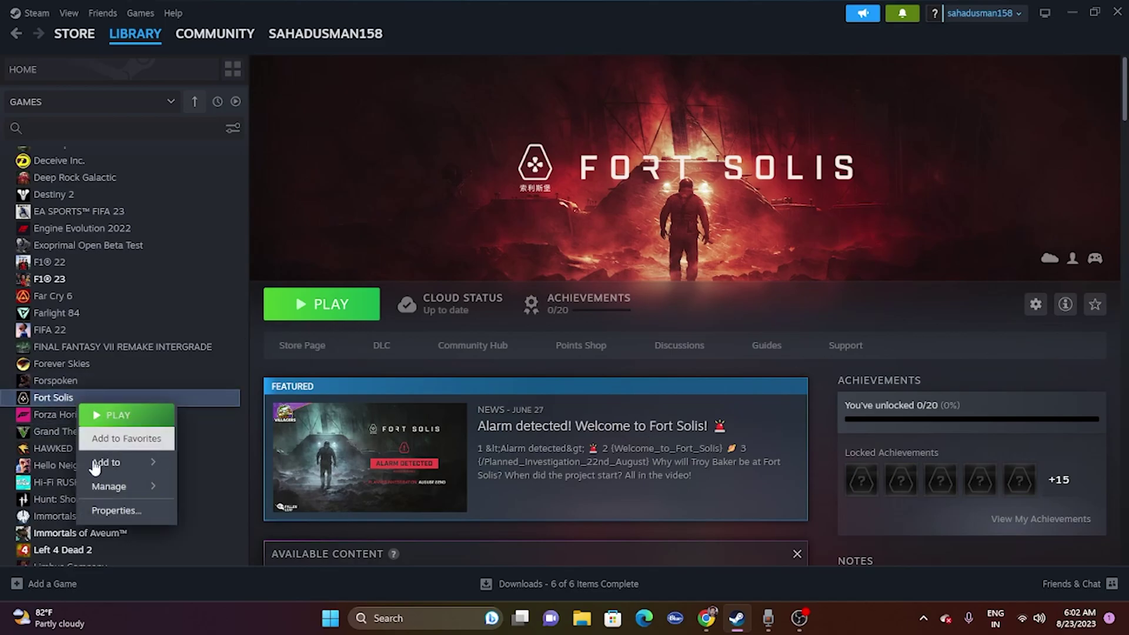
click(99, 516)
click(347, 216)
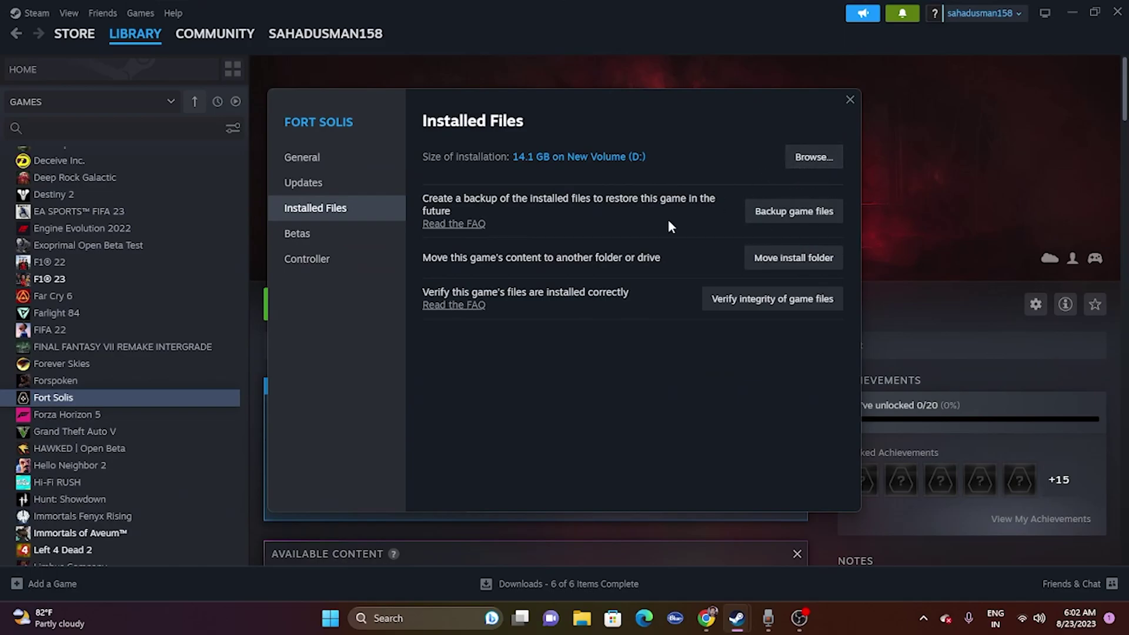
click(321, 158)
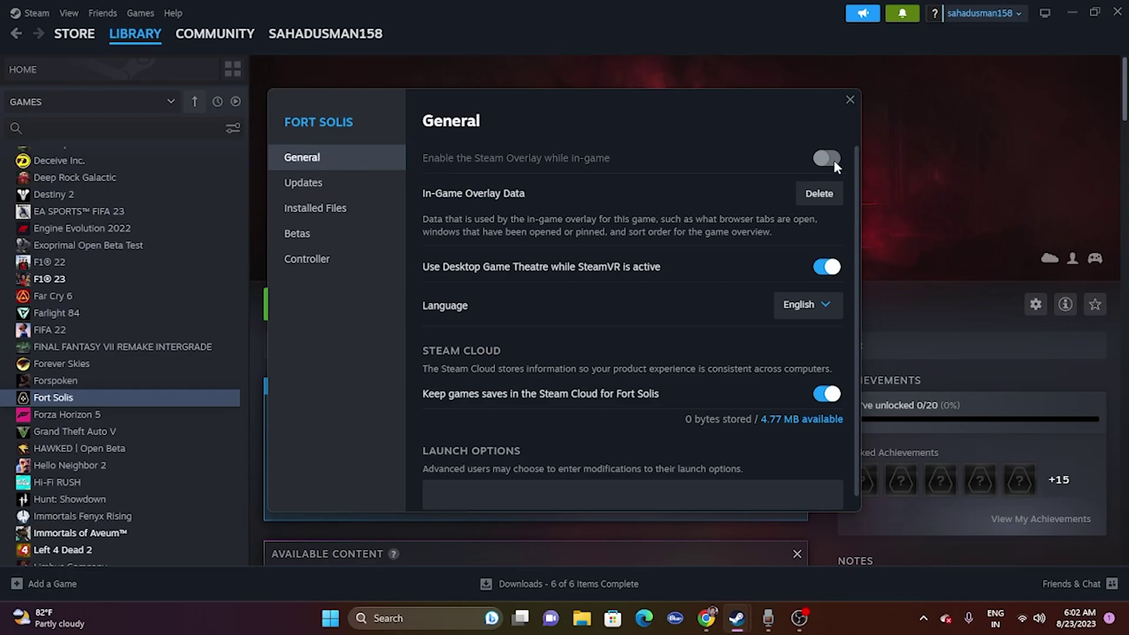
drag(644, 111, 799, 129)
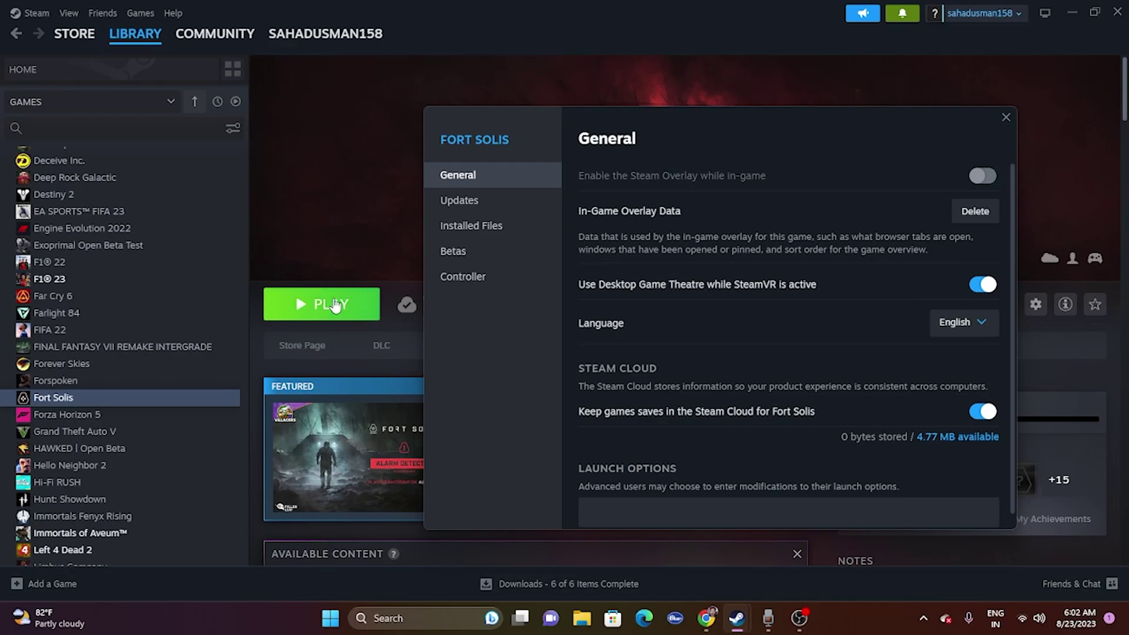
- Set the Fort Solis launch options to -dx12 in its General properties and close the properties window
scroll(726, 274, down, 1)
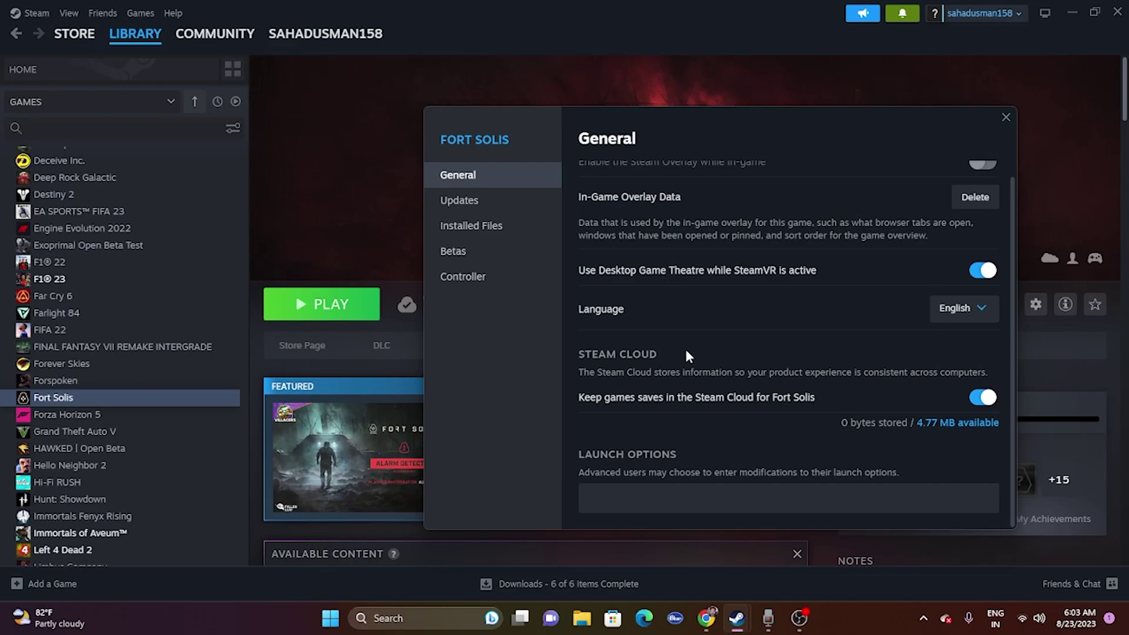
click(615, 488)
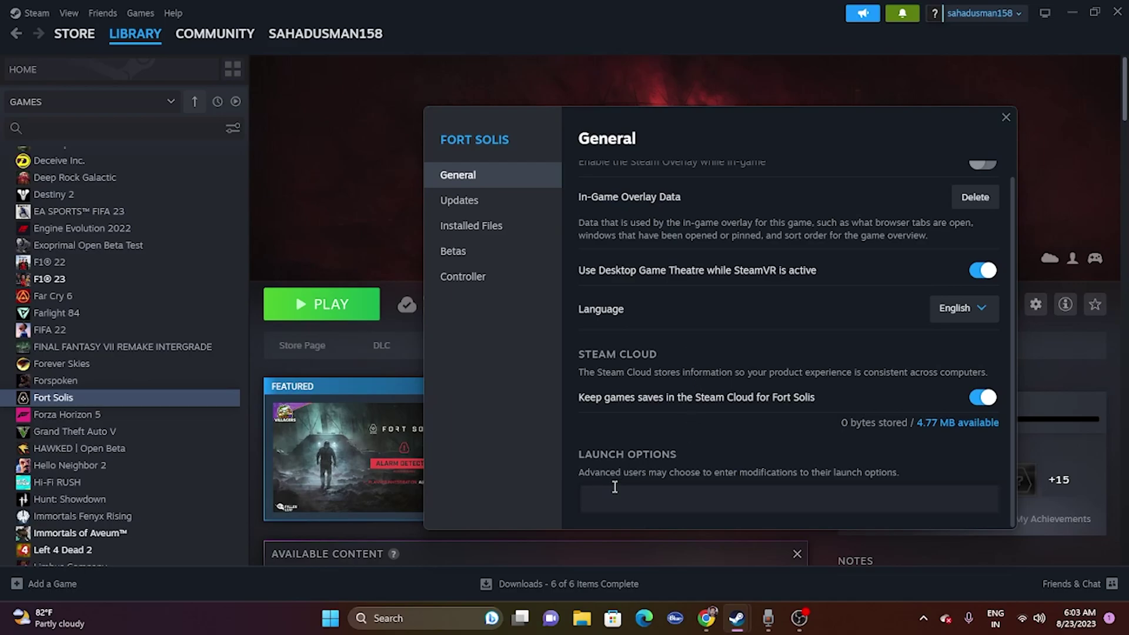
text(-dx11)
key(BackSpace)
text(2)
scroll(131, 368, down, 1)
scroll(706, 403, up, 1)
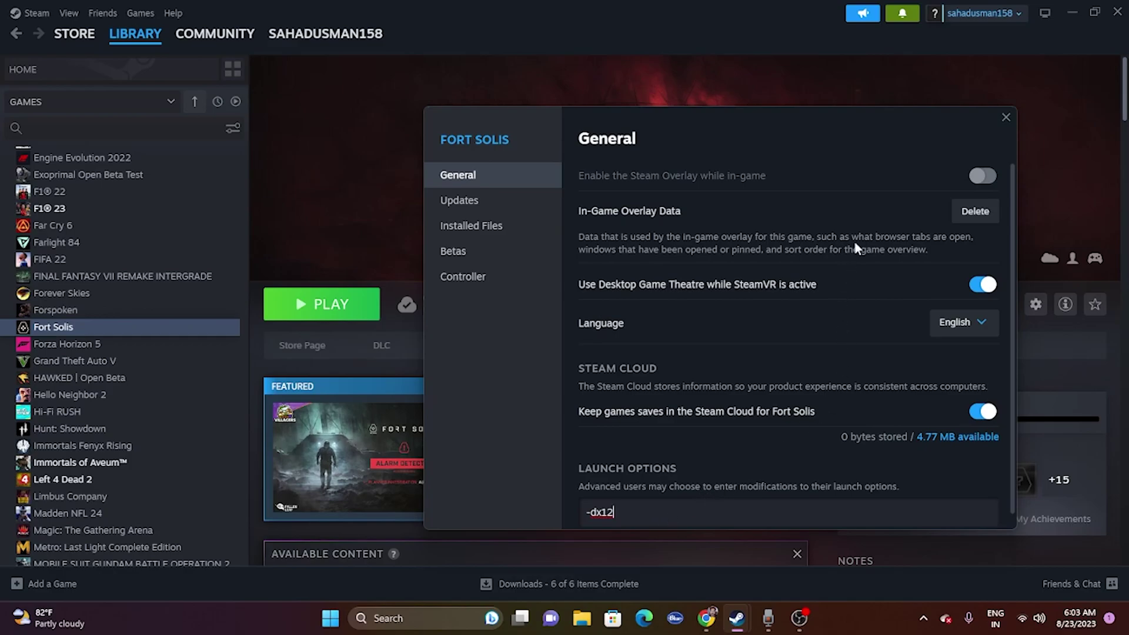
click(1005, 118)
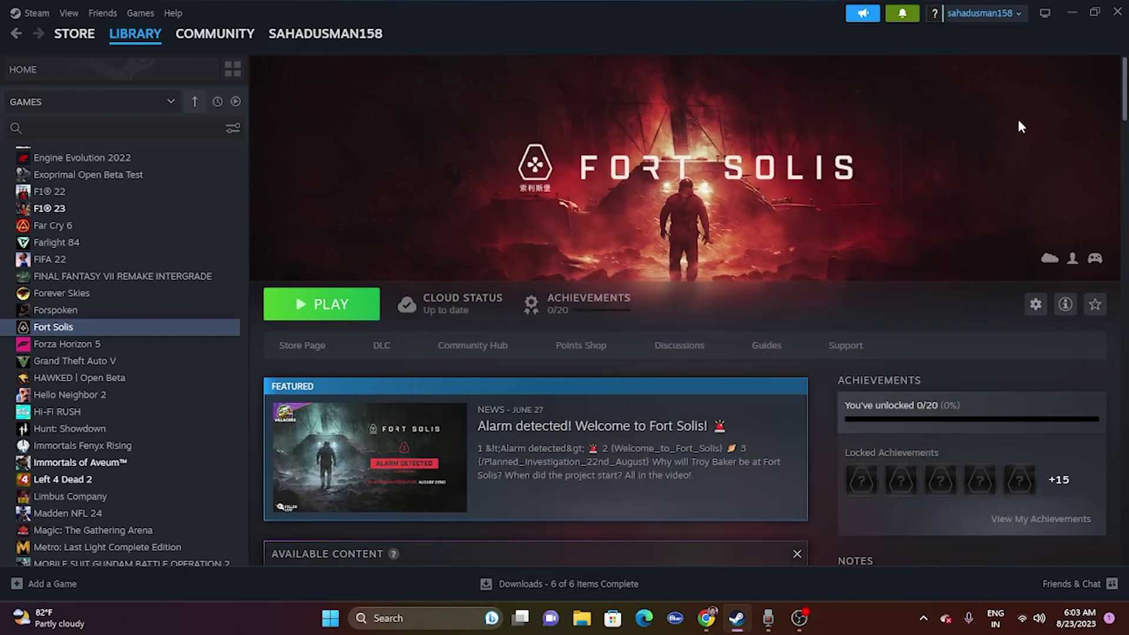
- Search Windows for "graphics settings", open the Graphics settings page and look through the custom app list
click(1095, 11)
click(1049, 52)
click(436, 619)
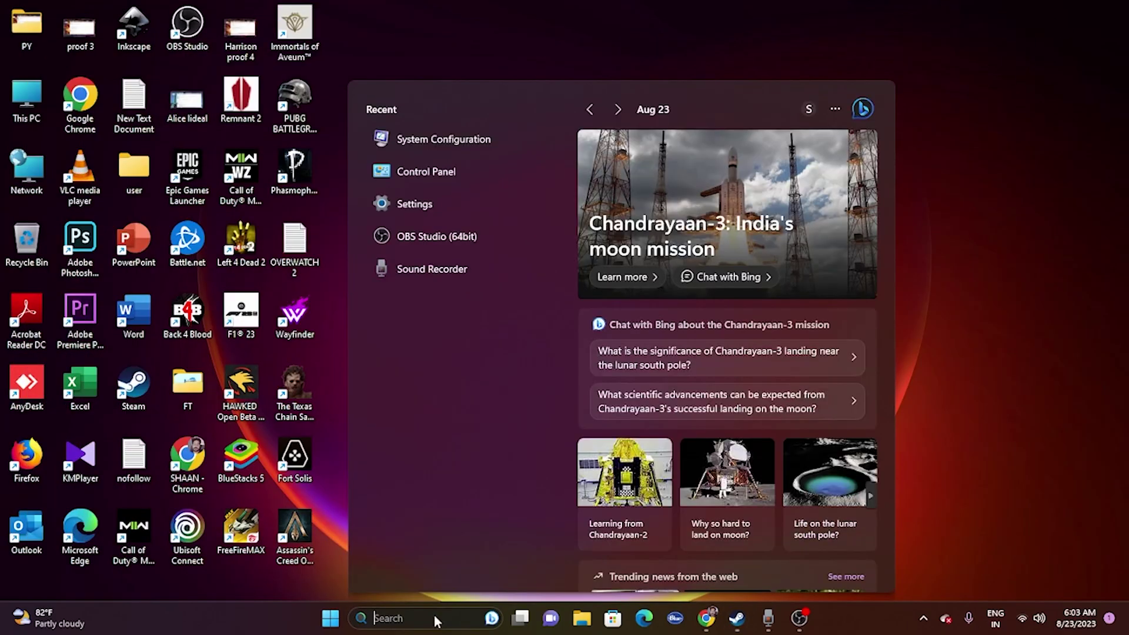
text(graphics settings)
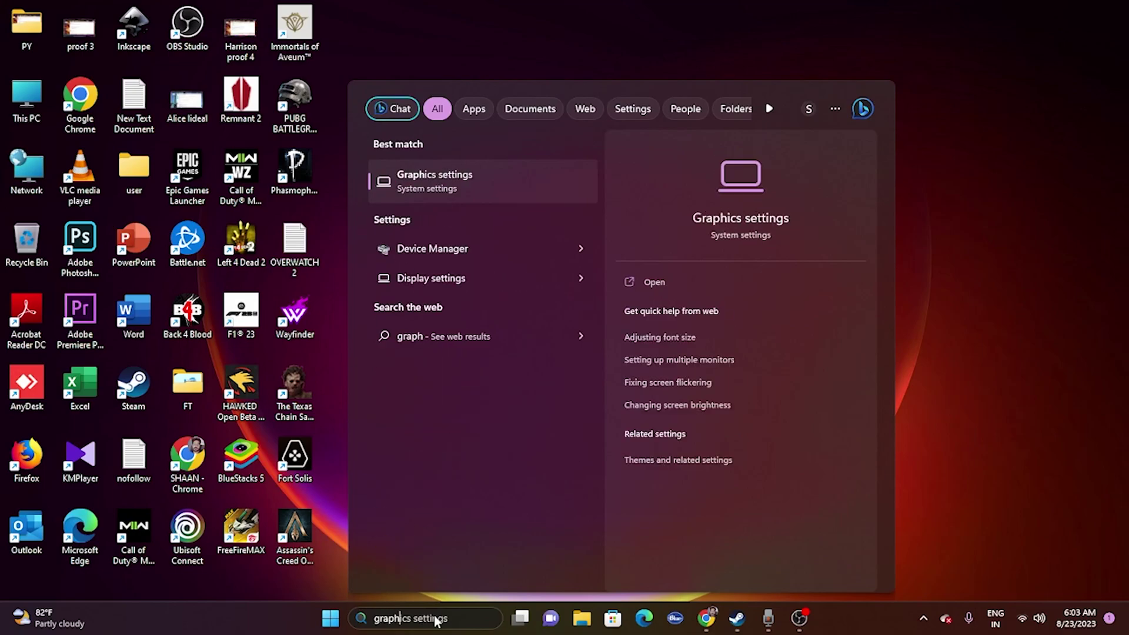
click(462, 190)
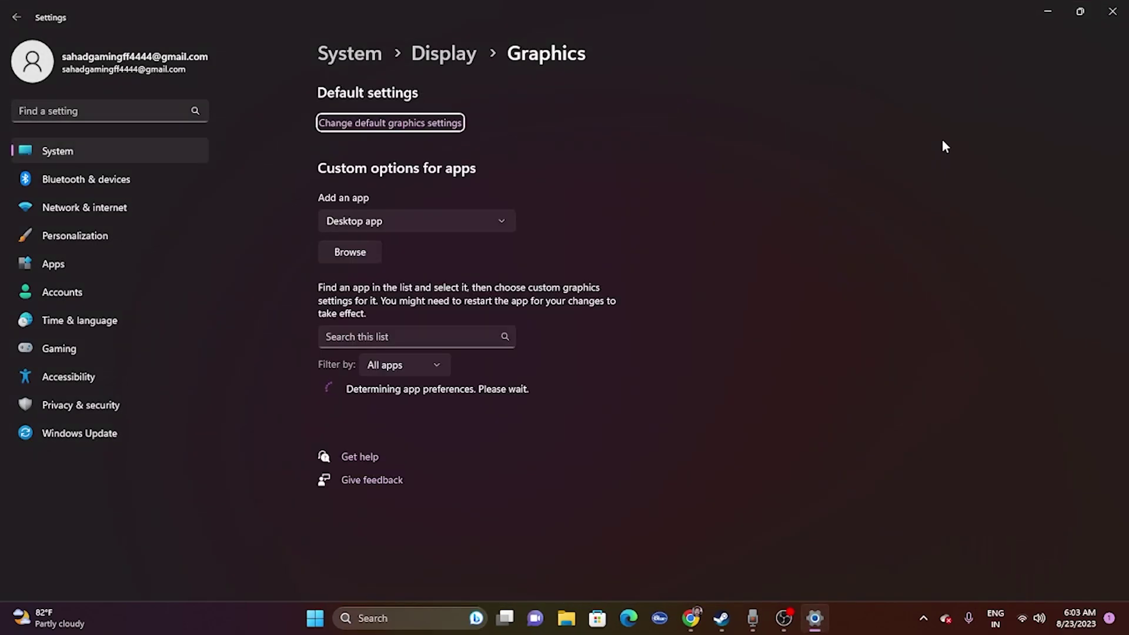
scroll(944, 144, down, 5)
scroll(944, 146, down, 5)
scroll(944, 146, up, 7)
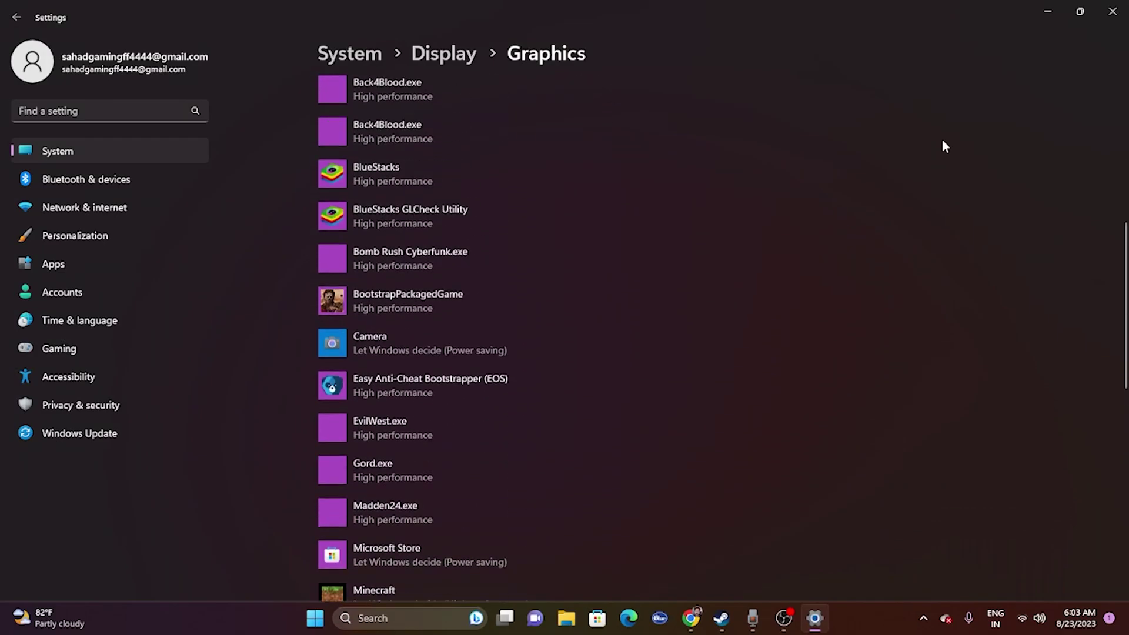
scroll(942, 141, up, 3)
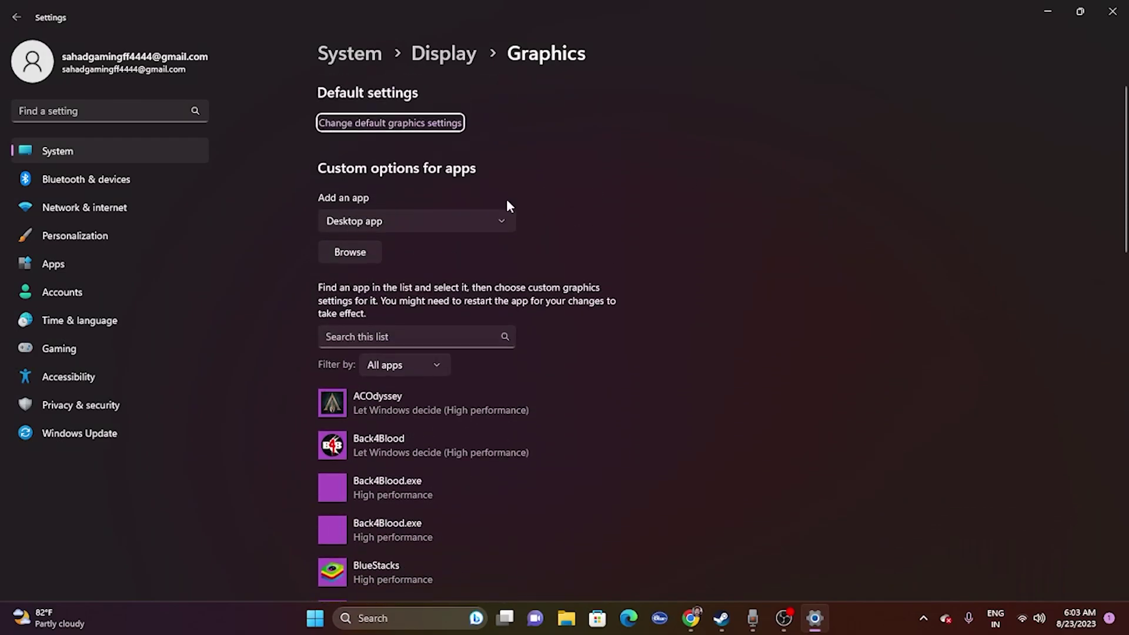
- Add the fortsolis application from D:\SteamLibrary\steamapps\common\Fort Solis to the custom graphics options for desktop apps
click(351, 250)
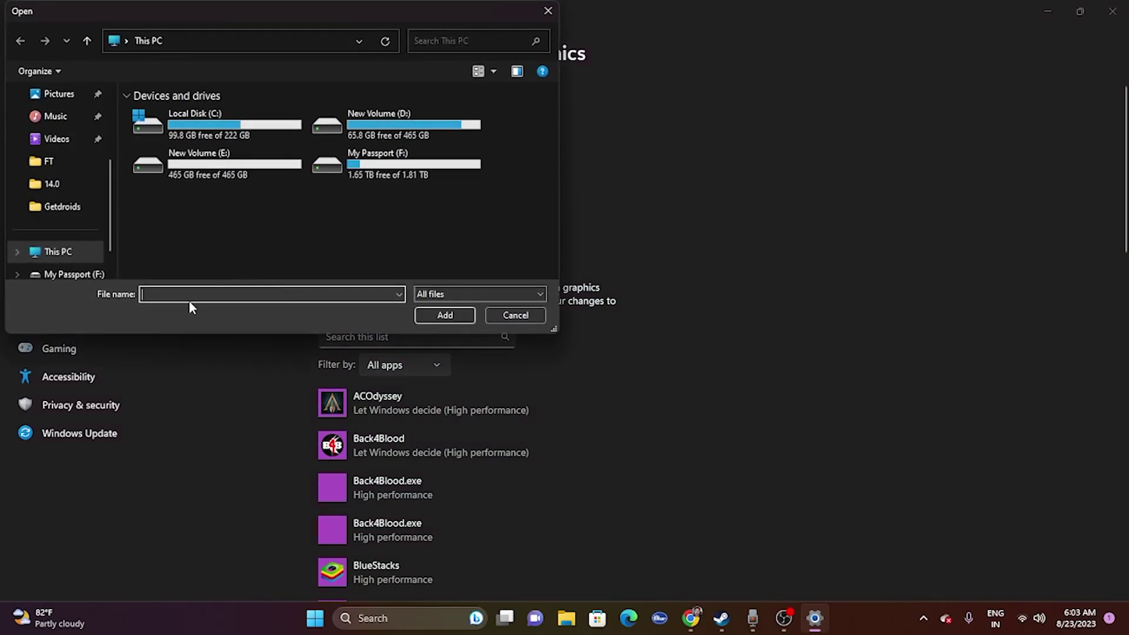
click(66, 252)
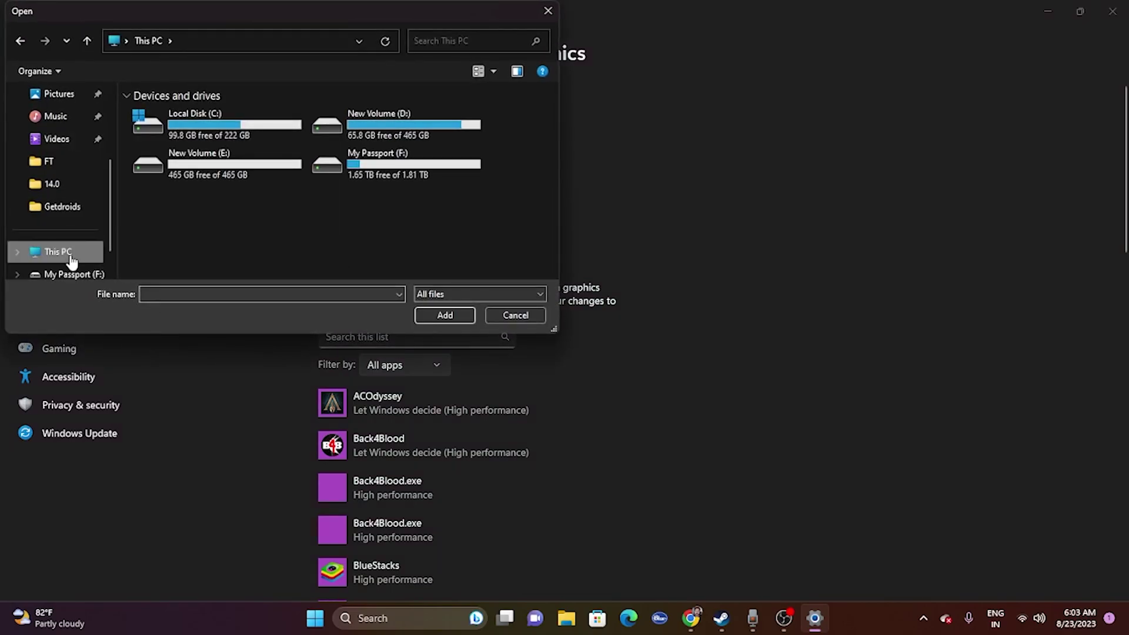
double_click(409, 120)
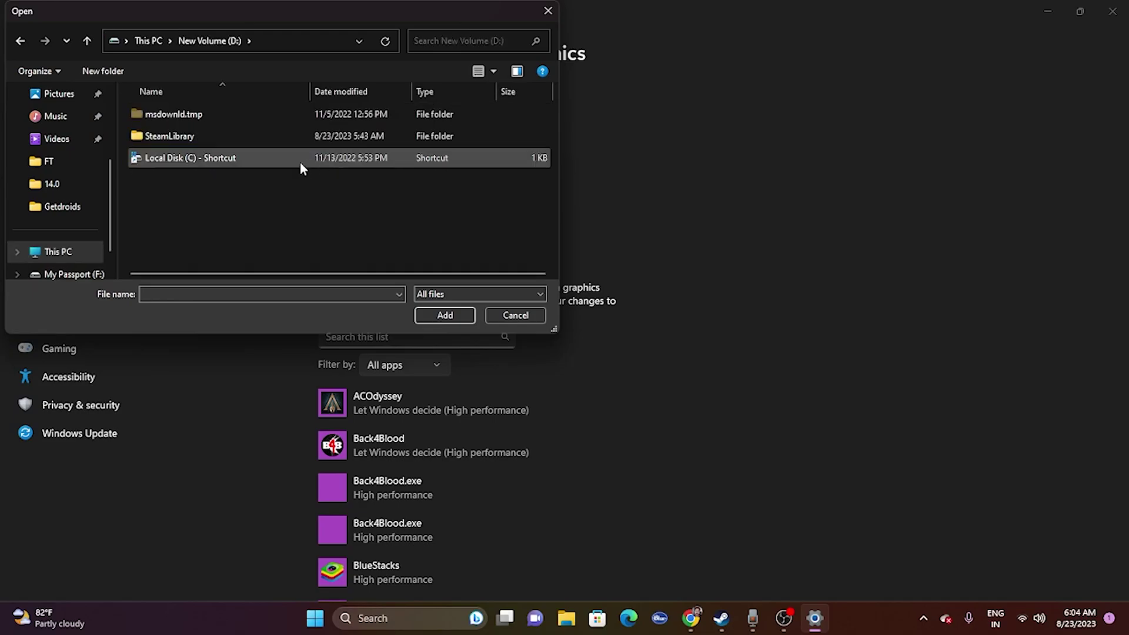
double_click(204, 139)
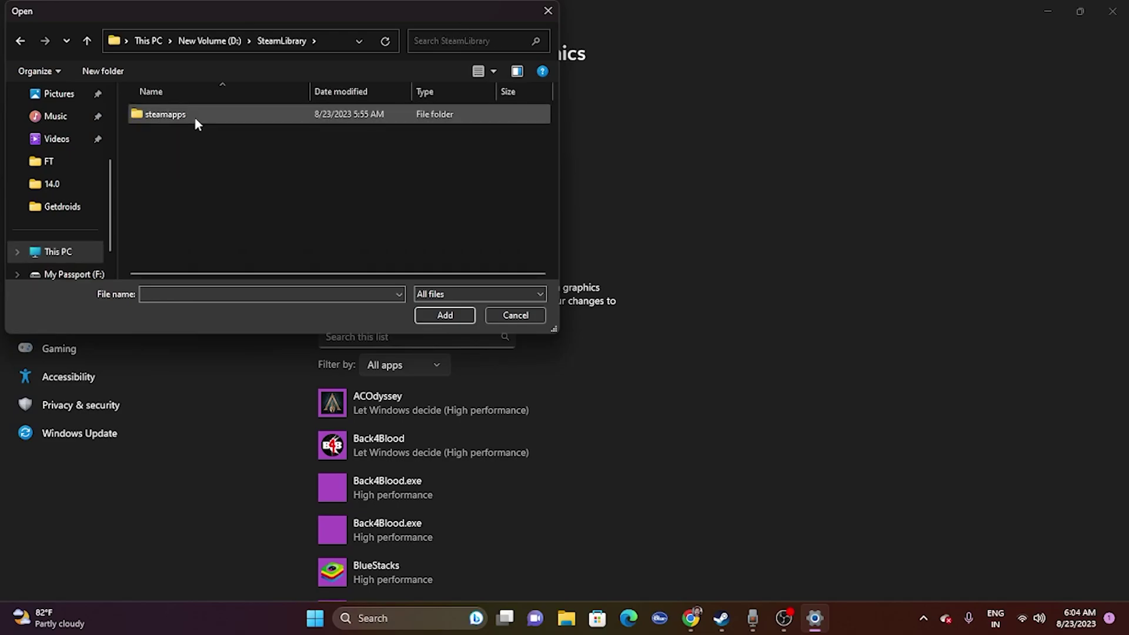
double_click(196, 118)
double_click(196, 118)
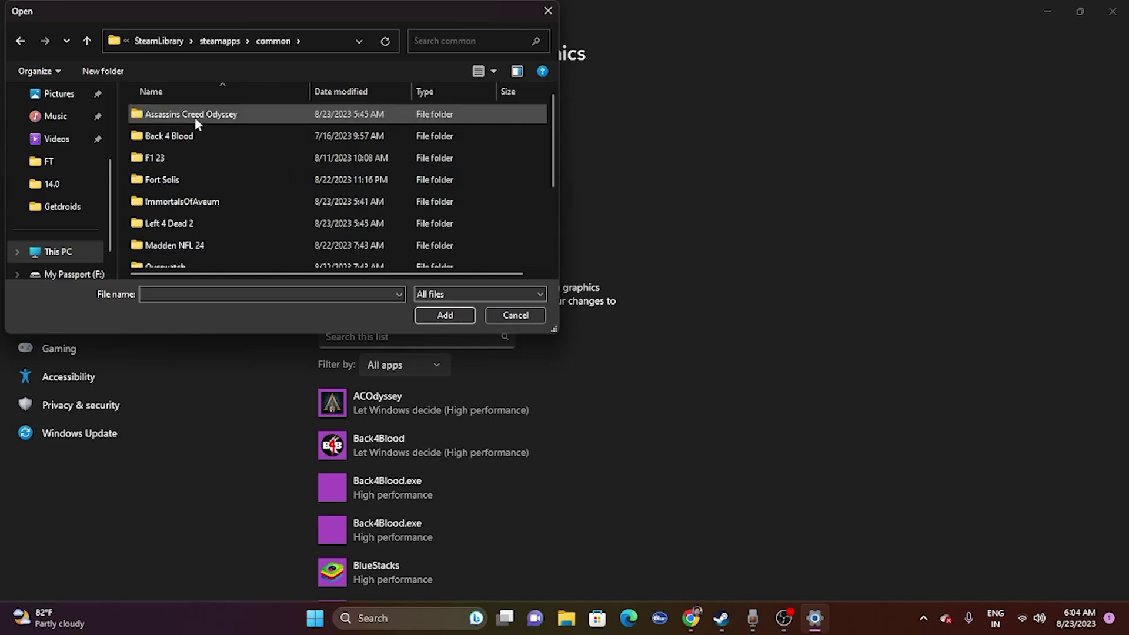
double_click(187, 178)
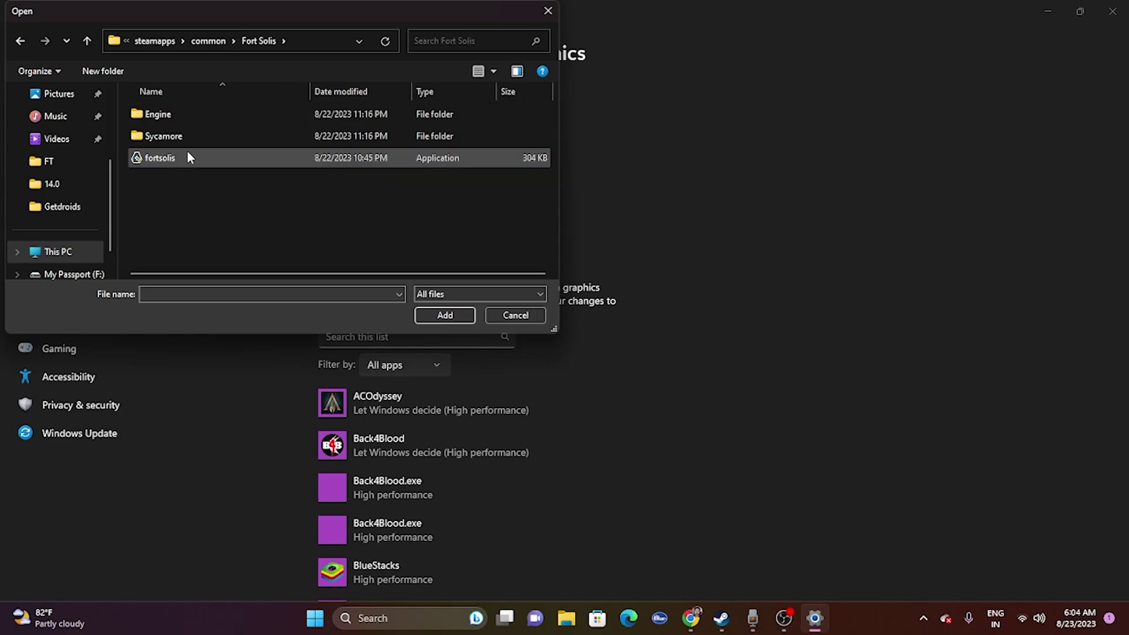
click(185, 158)
click(444, 315)
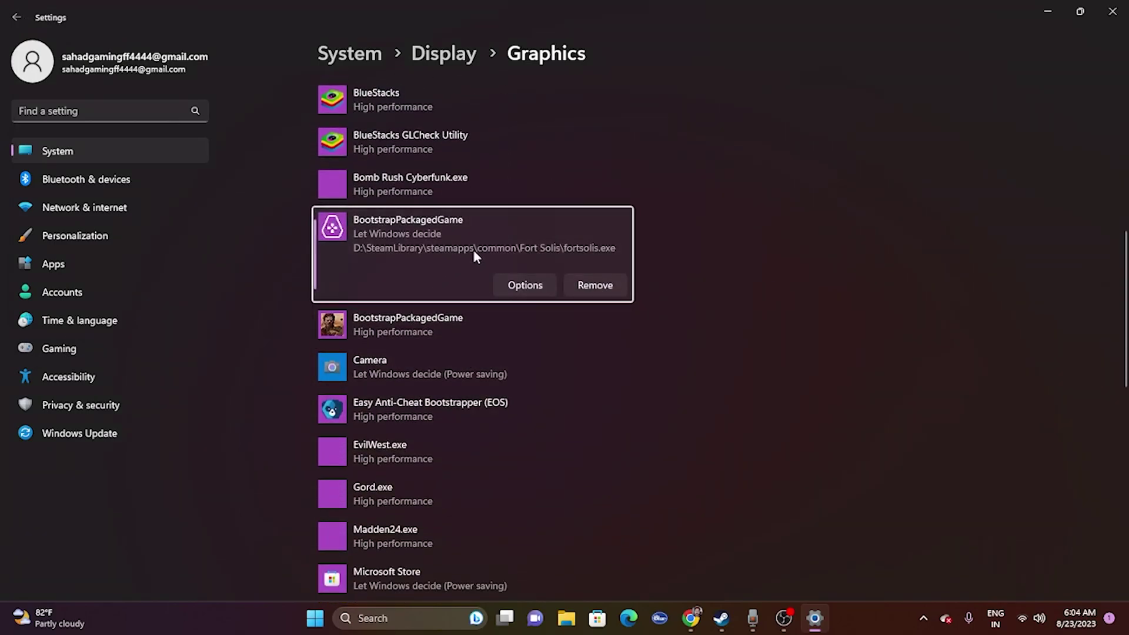
- Set the graphics preference of the fortsolis.exe entry to High performance, save it and close Settings
click(520, 287)
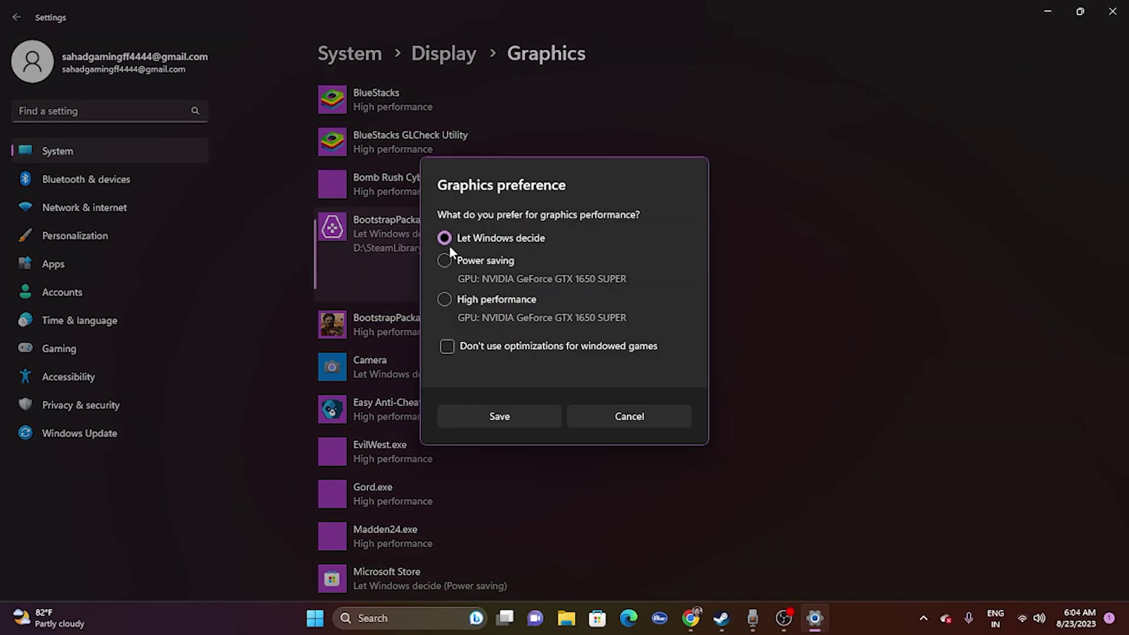
click(443, 300)
click(521, 420)
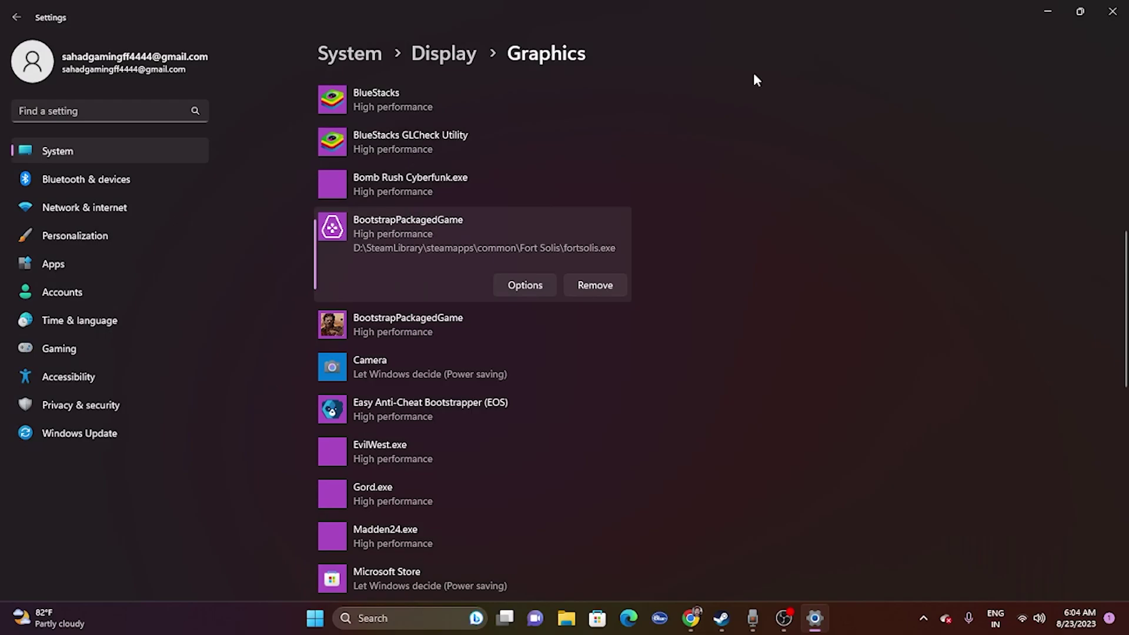
click(1112, 11)
click(737, 618)
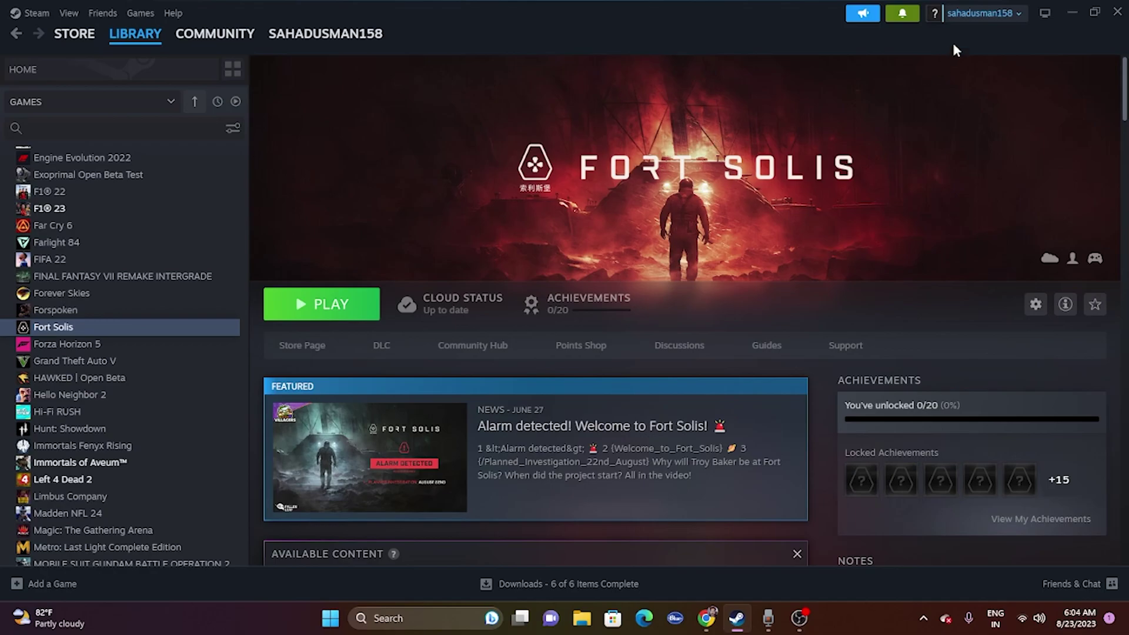
click(1071, 14)
click(1049, 52)
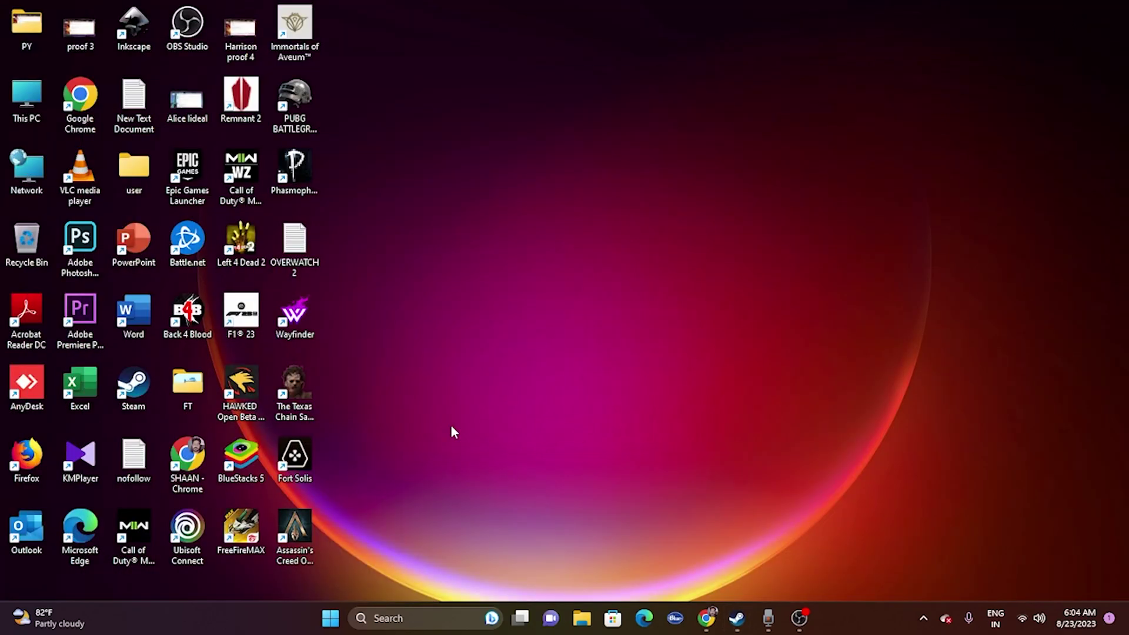
- Open Task Manager maximized, examine the running apps and background processes, close it and switch back to Steam
right_click(331, 619)
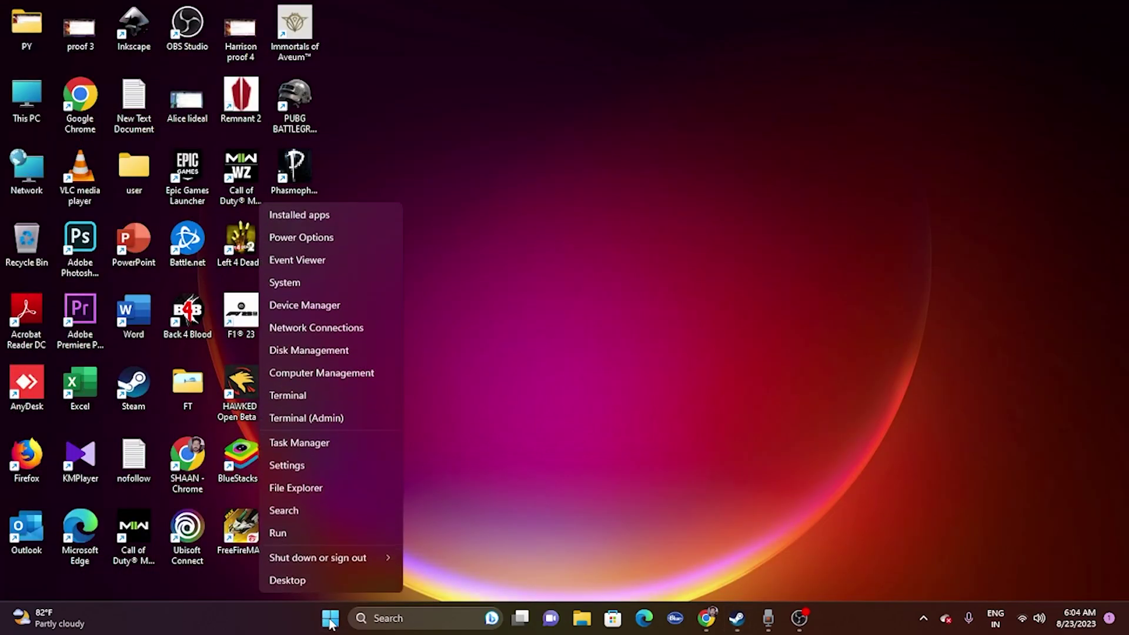
click(329, 446)
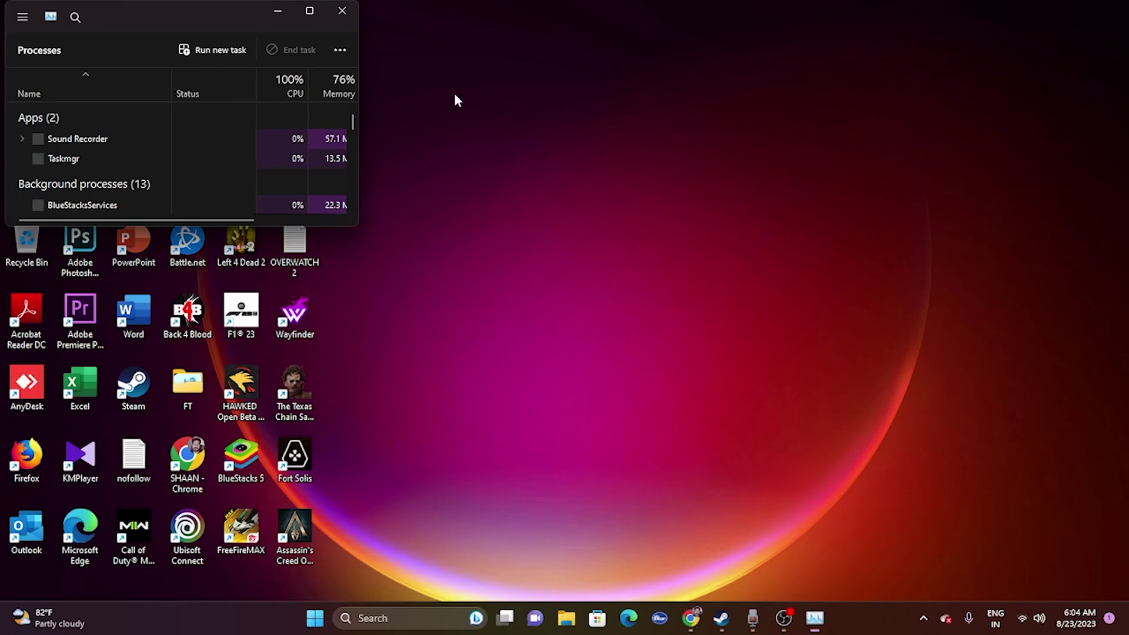
click(307, 15)
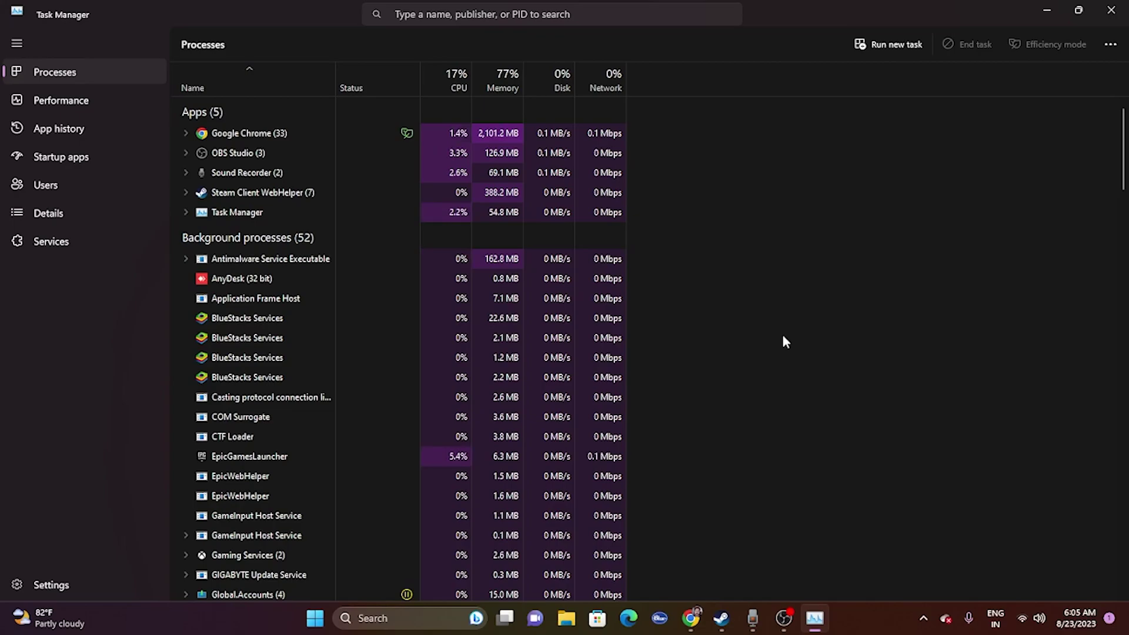
scroll(882, 207, down, 3)
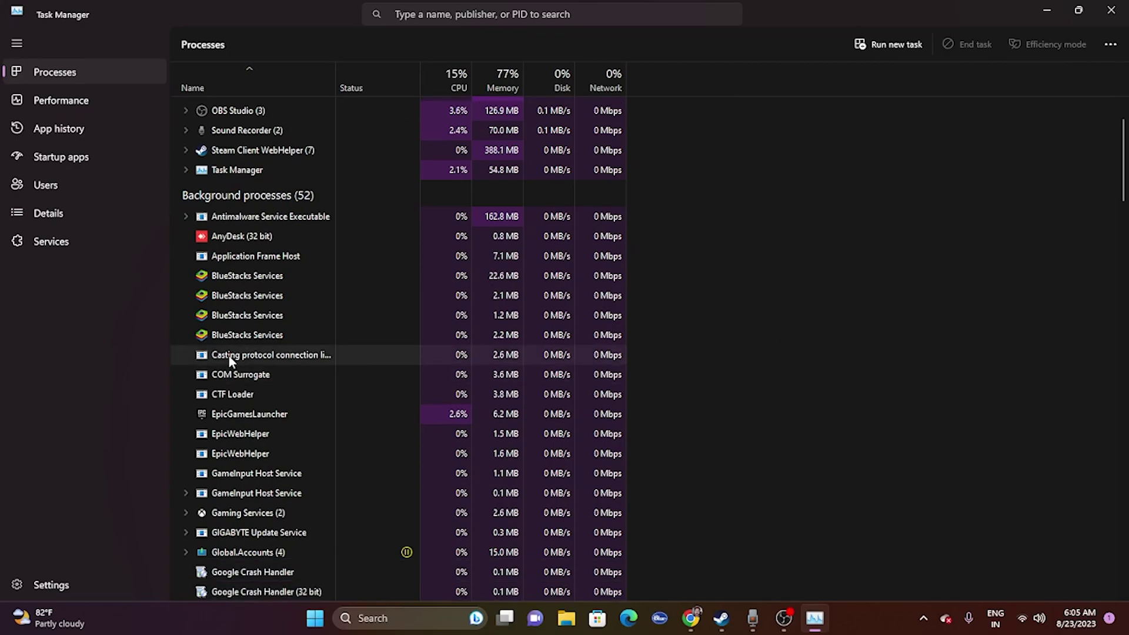
scroll(277, 306, down, 4)
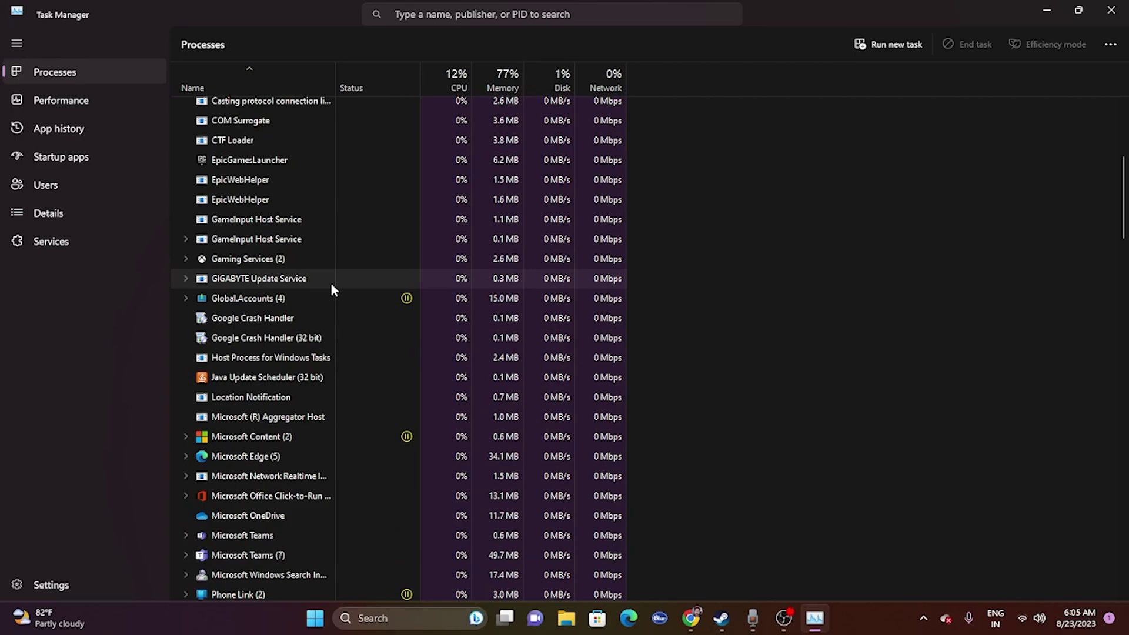
scroll(331, 284, up, 4)
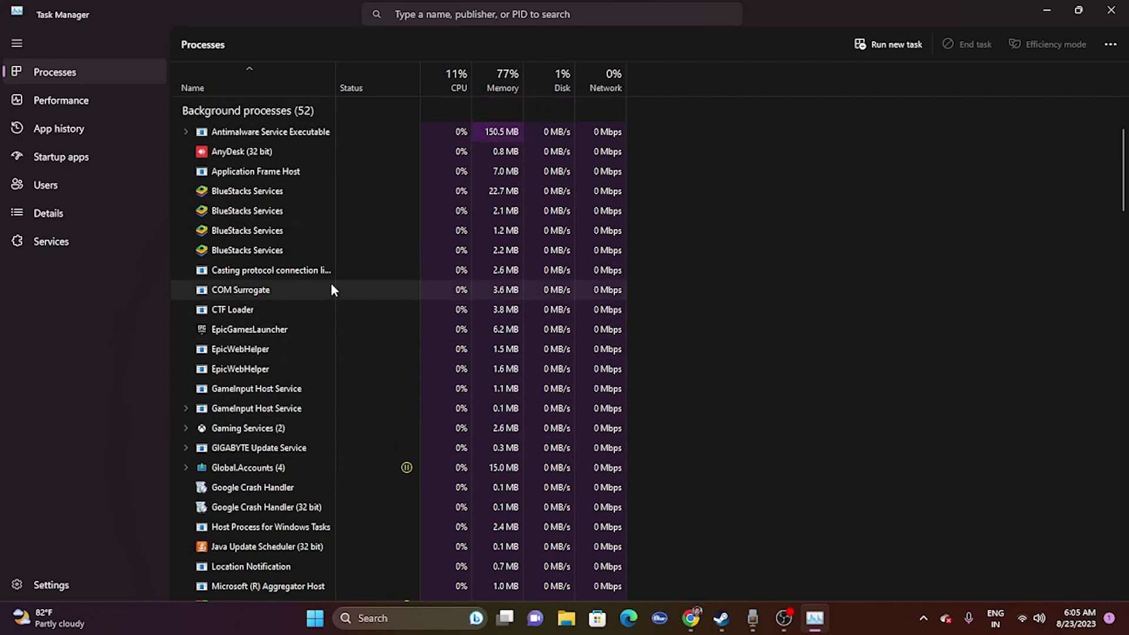
scroll(331, 289, up, 1)
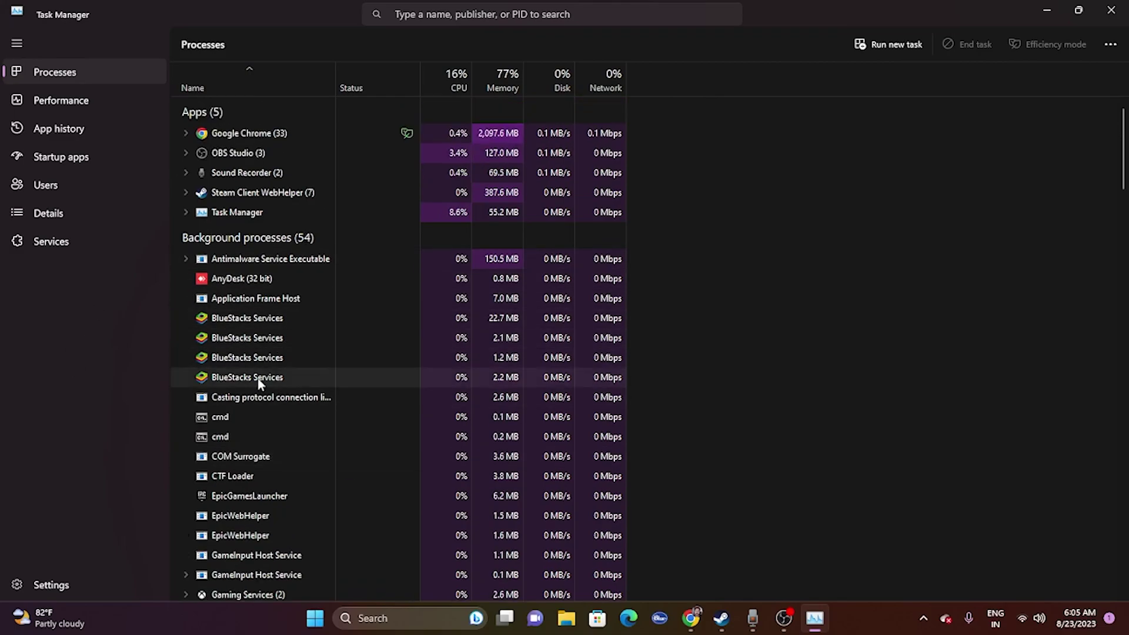
click(1112, 12)
click(737, 618)
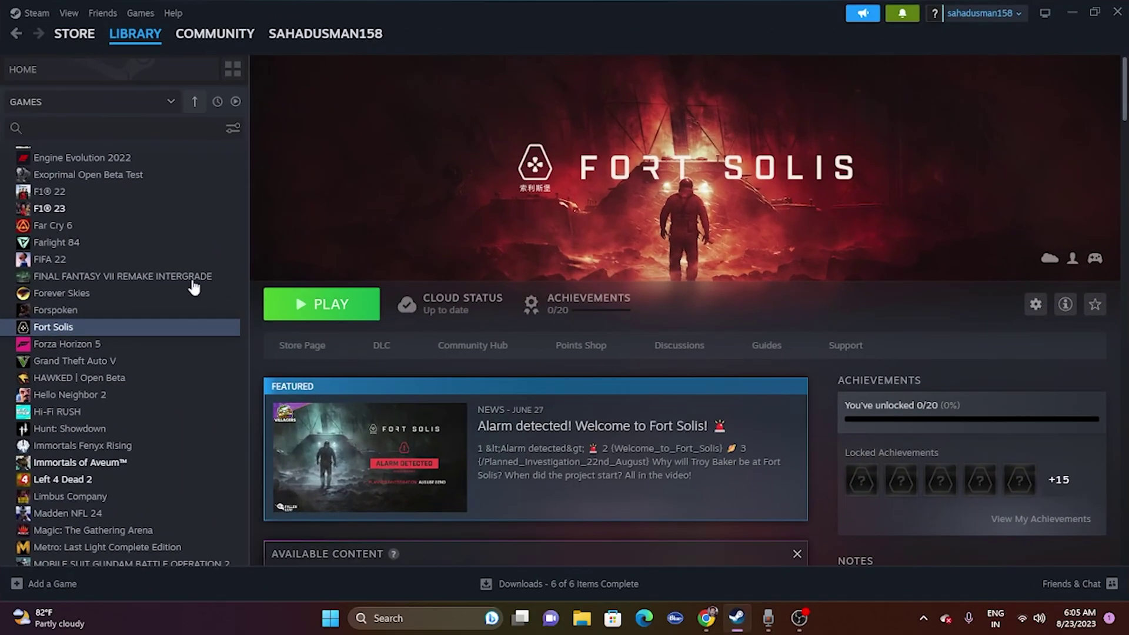
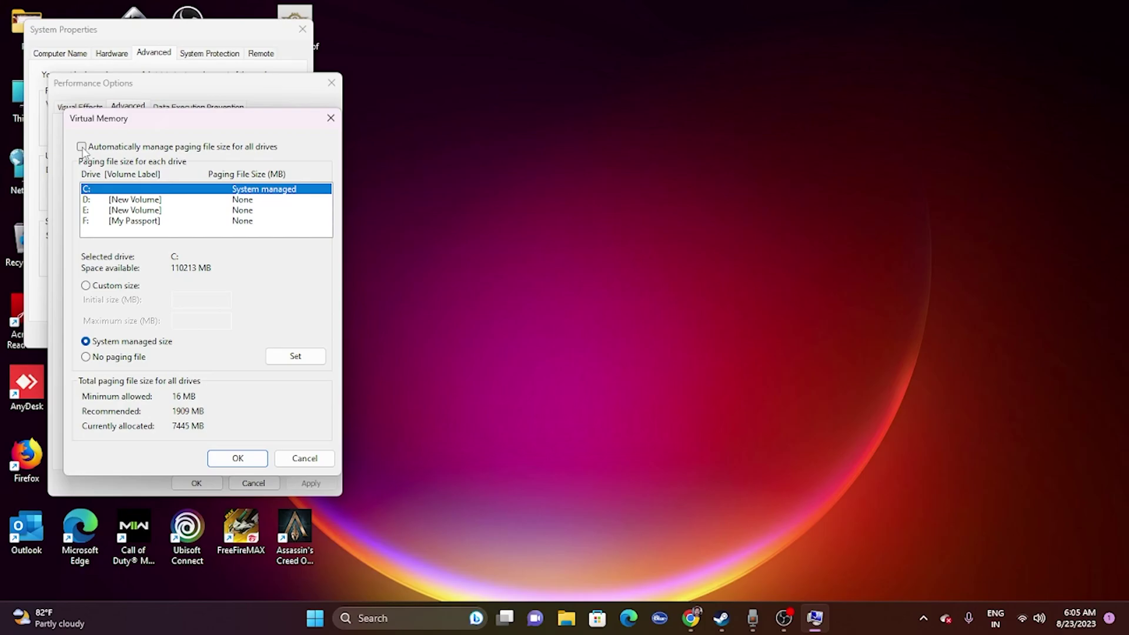
- Keep automatic paging file management off and choose Custom size for drive D: in the Virtual Memory settings
click(82, 147)
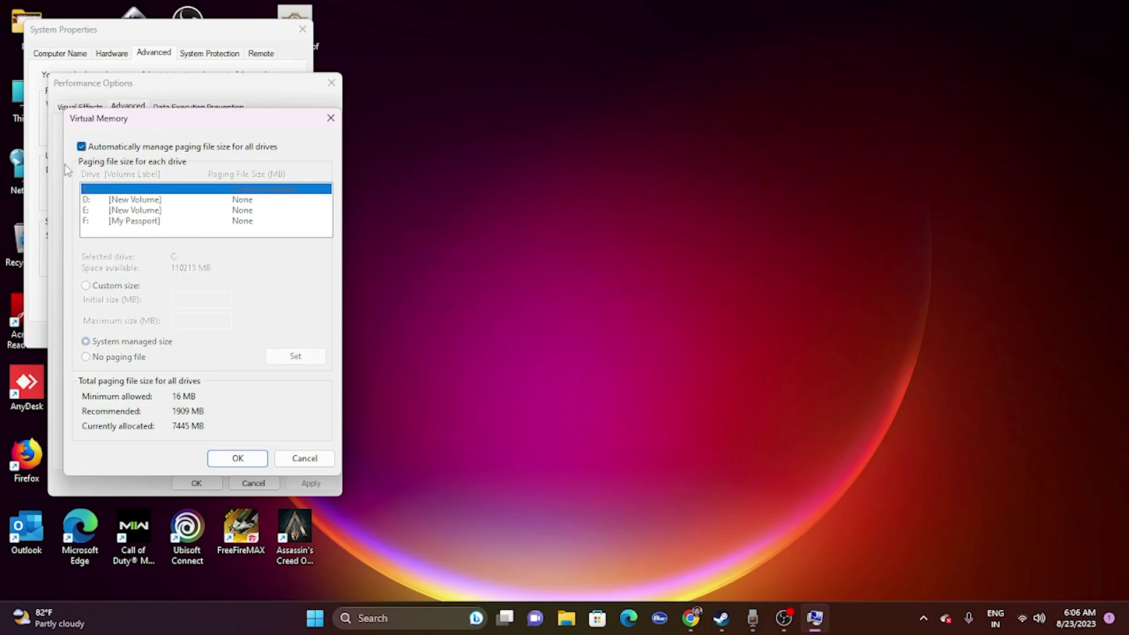
click(81, 147)
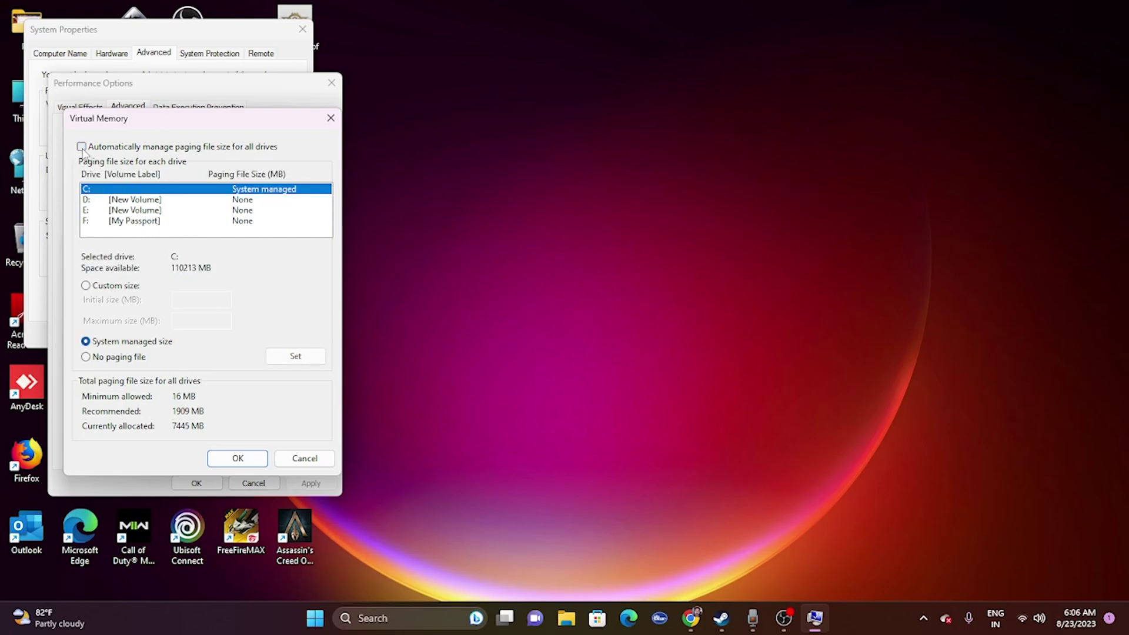
click(89, 201)
click(89, 287)
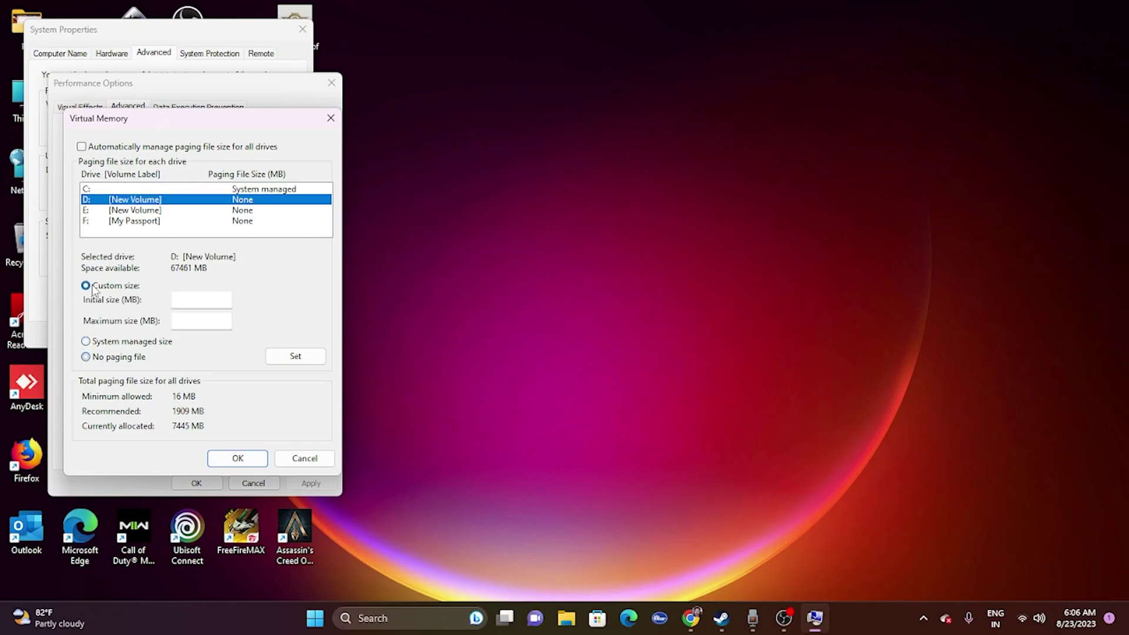
click(199, 299)
- Search Windows for "calculator" and open the Calculator app
click(399, 618)
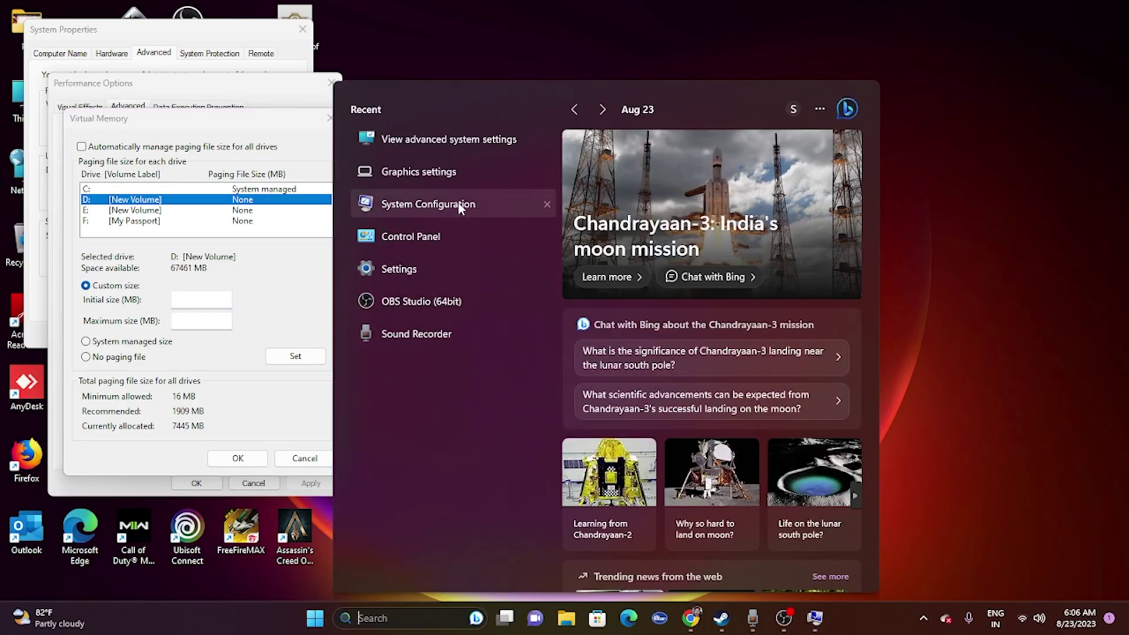
text(calcul)
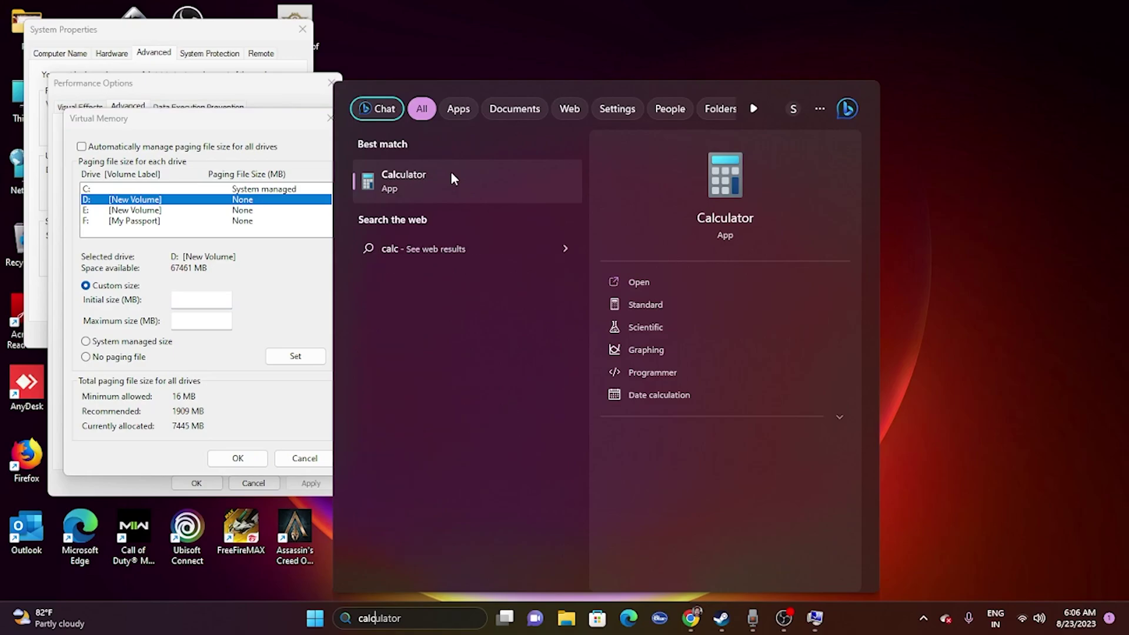
text(ator)
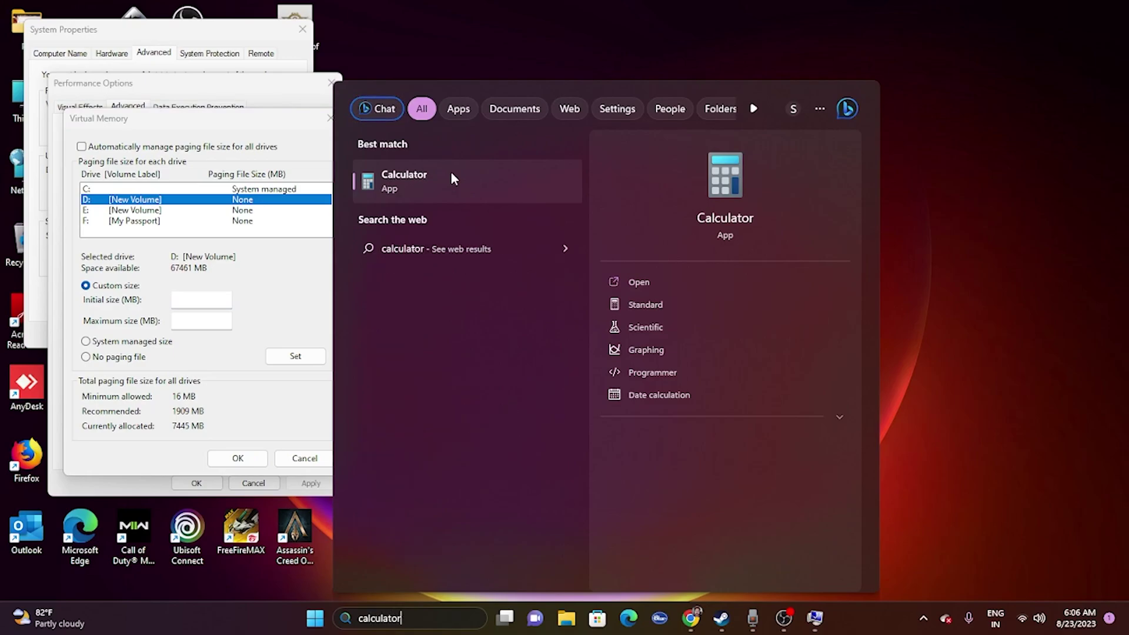
click(450, 171)
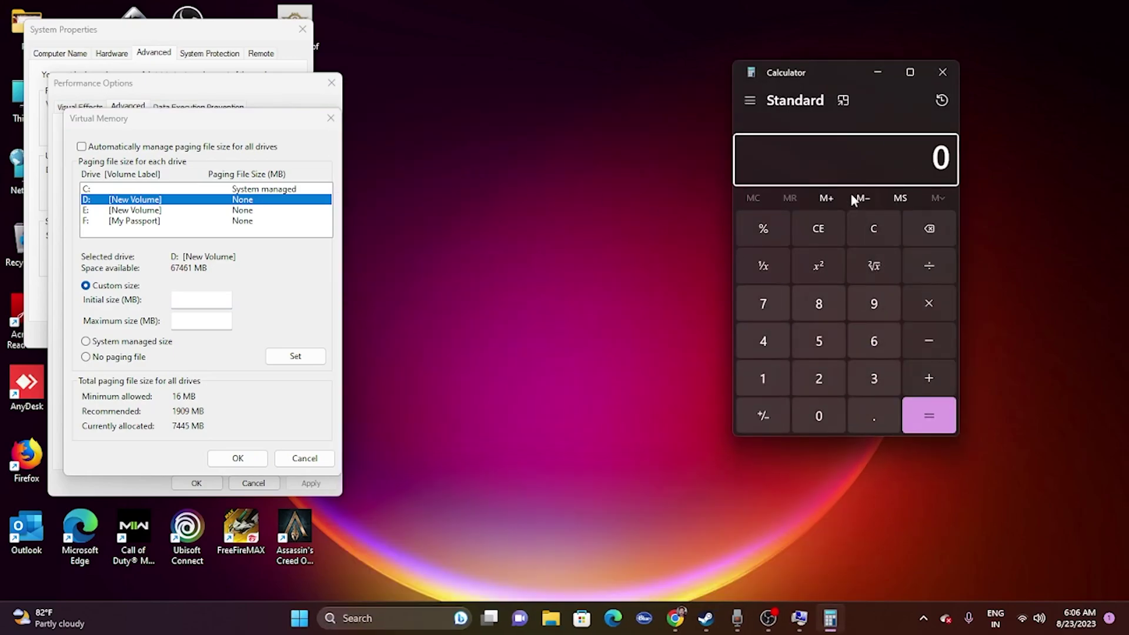
- Calculate 32 × 1024 in Calculator to convert the memory size to megabytes
click(882, 380)
click(823, 388)
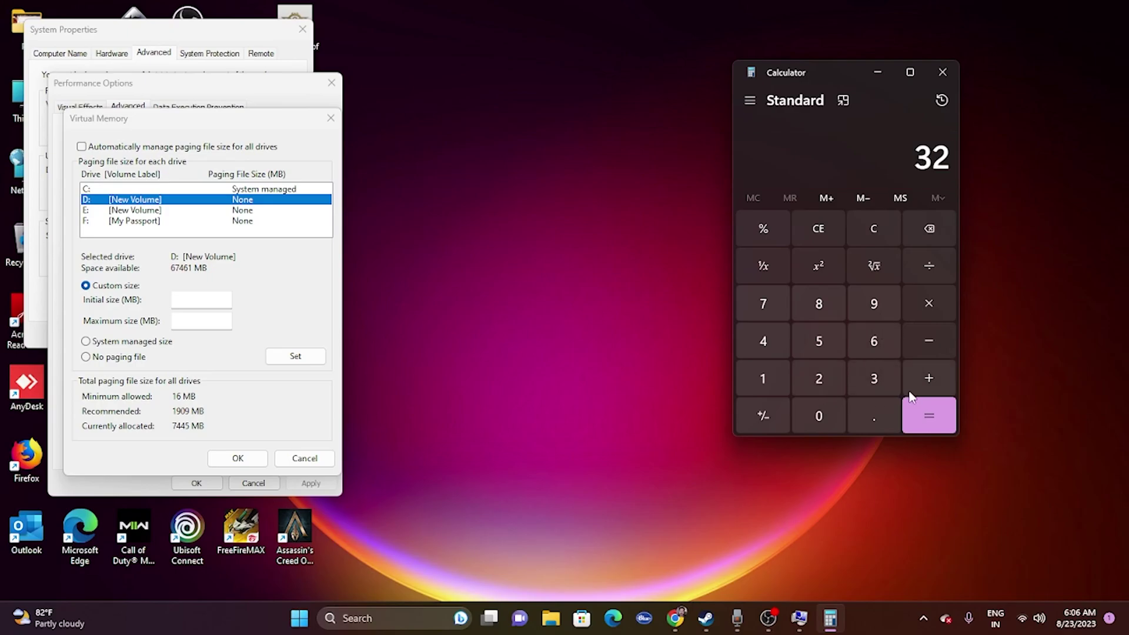
click(929, 303)
click(763, 380)
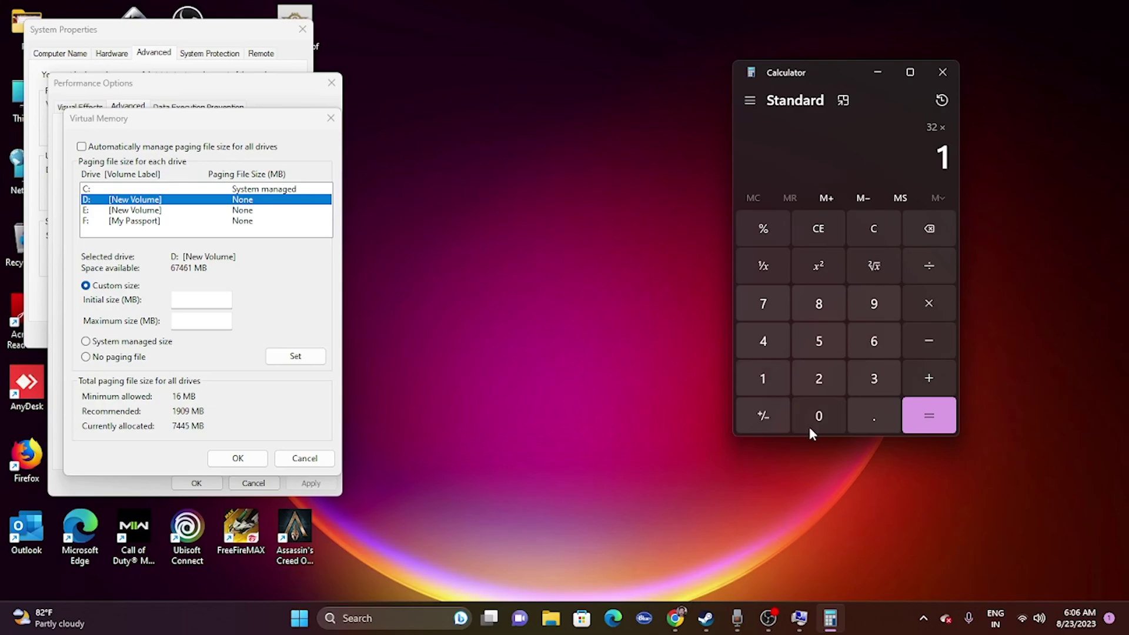
click(815, 419)
click(823, 388)
click(763, 341)
click(929, 416)
- Multiply the converted memory size by 1.5 in Calculator
click(930, 304)
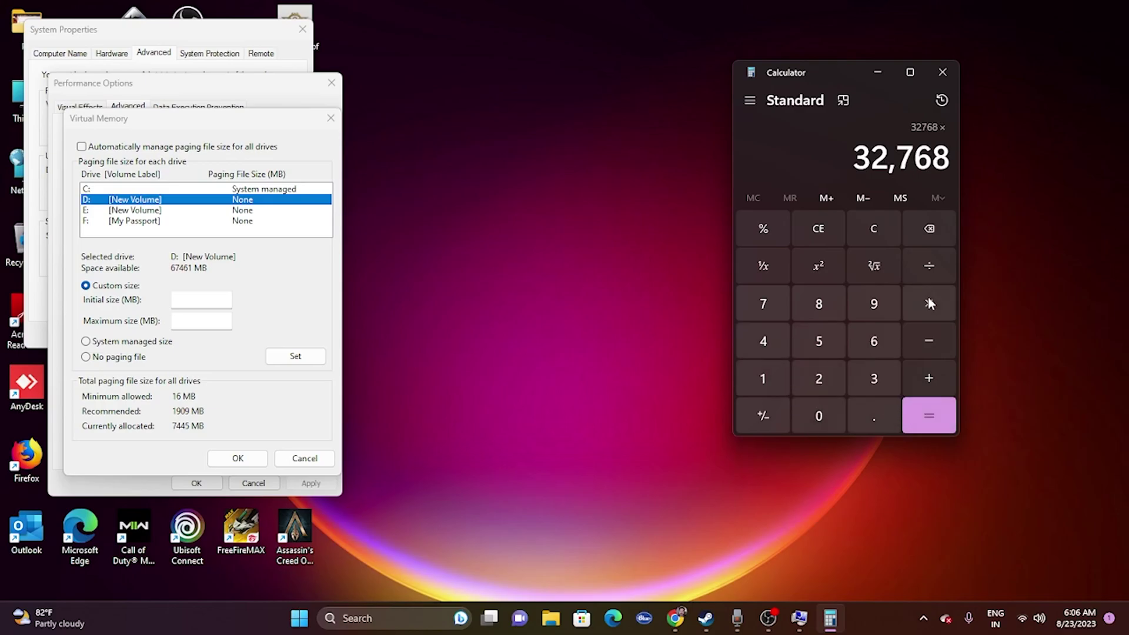
click(774, 381)
click(864, 415)
click(838, 341)
click(929, 415)
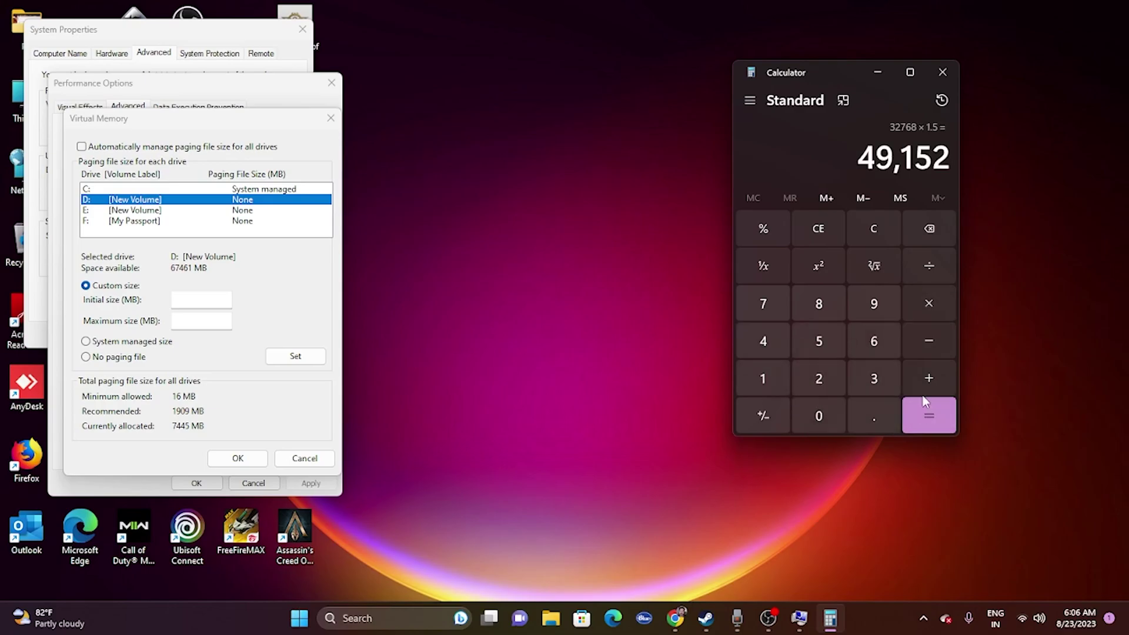
- Copy the calculated result into the Initial size of drive D:'s paging file, setting it to 49,152 MB
right_click(956, 156)
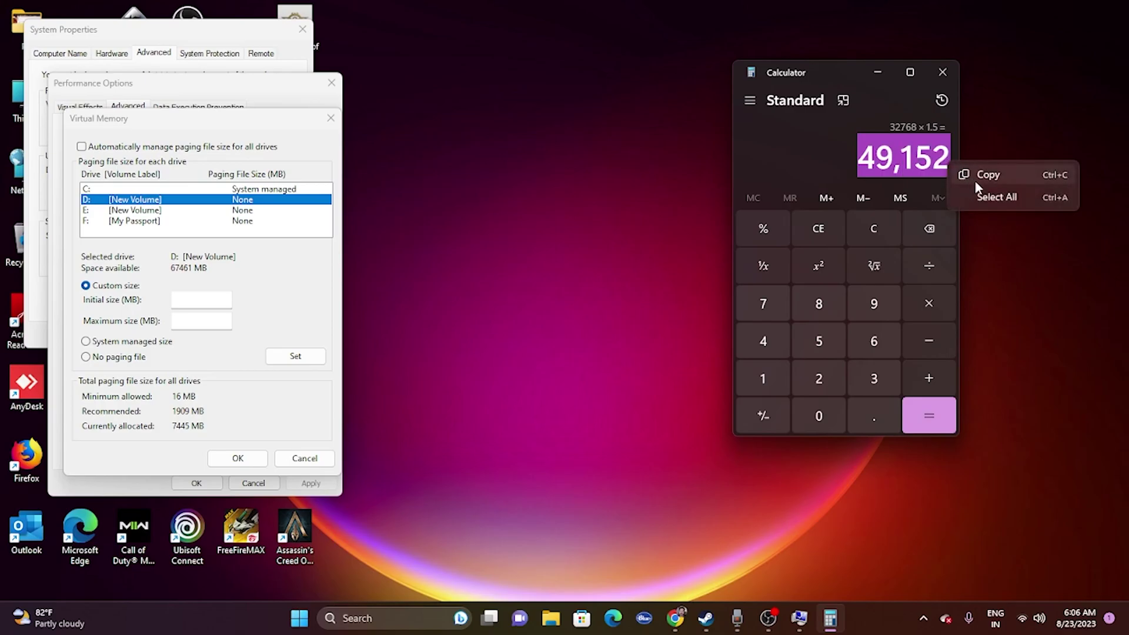
click(988, 175)
click(186, 305)
right_click(187, 301)
click(213, 366)
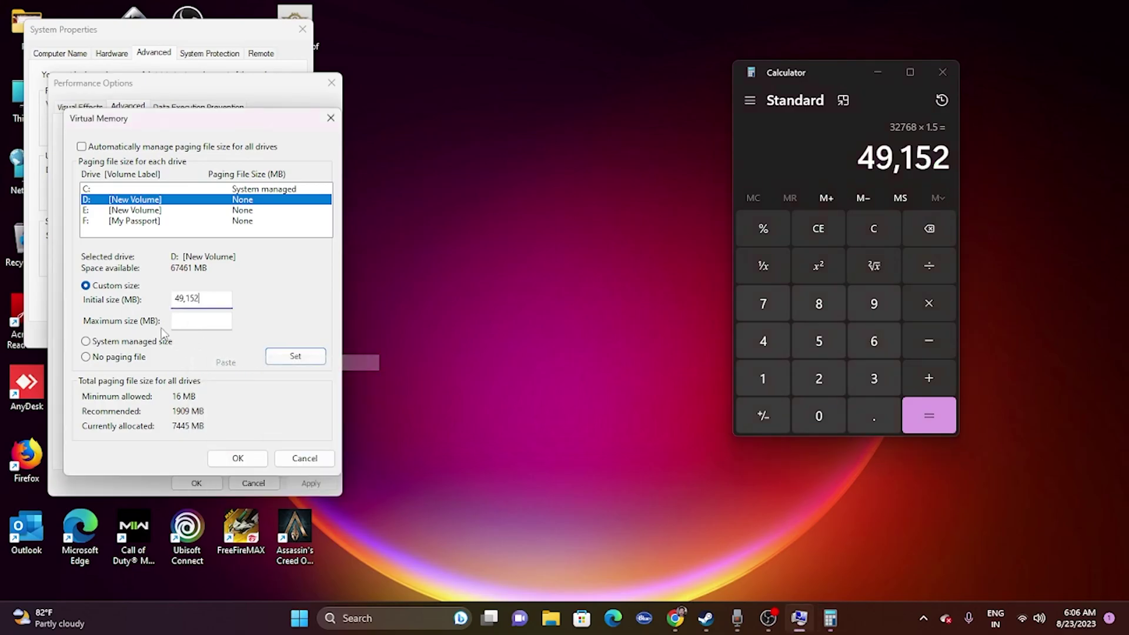
- Clear the previous calculation and compute 32 × 1024 again for the maximum paging file size
click(202, 321)
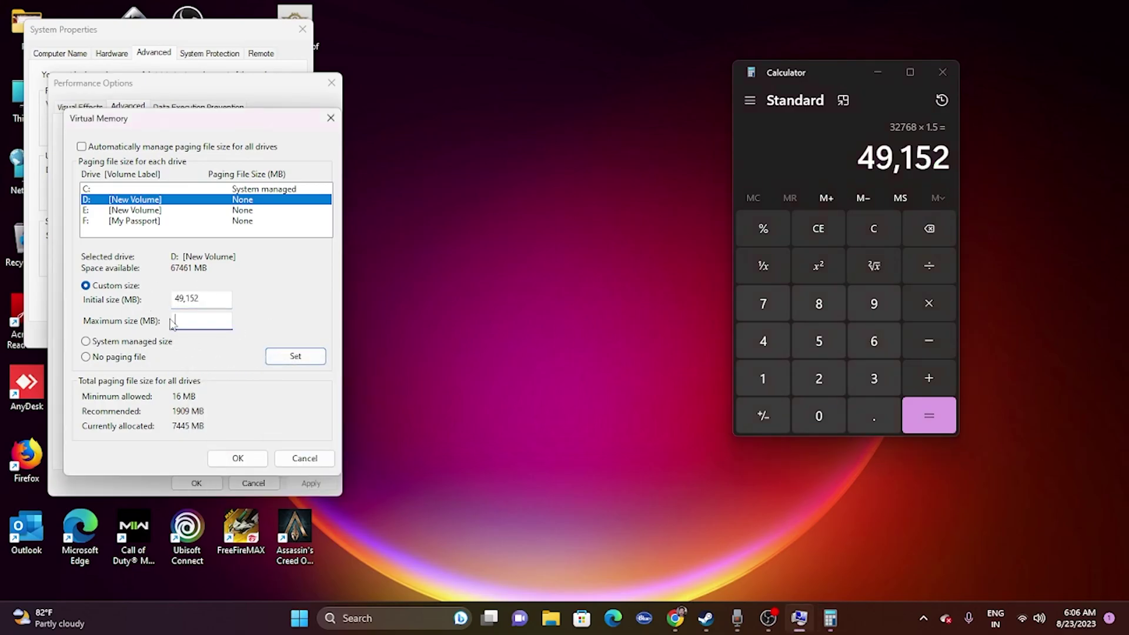
click(874, 226)
click(882, 383)
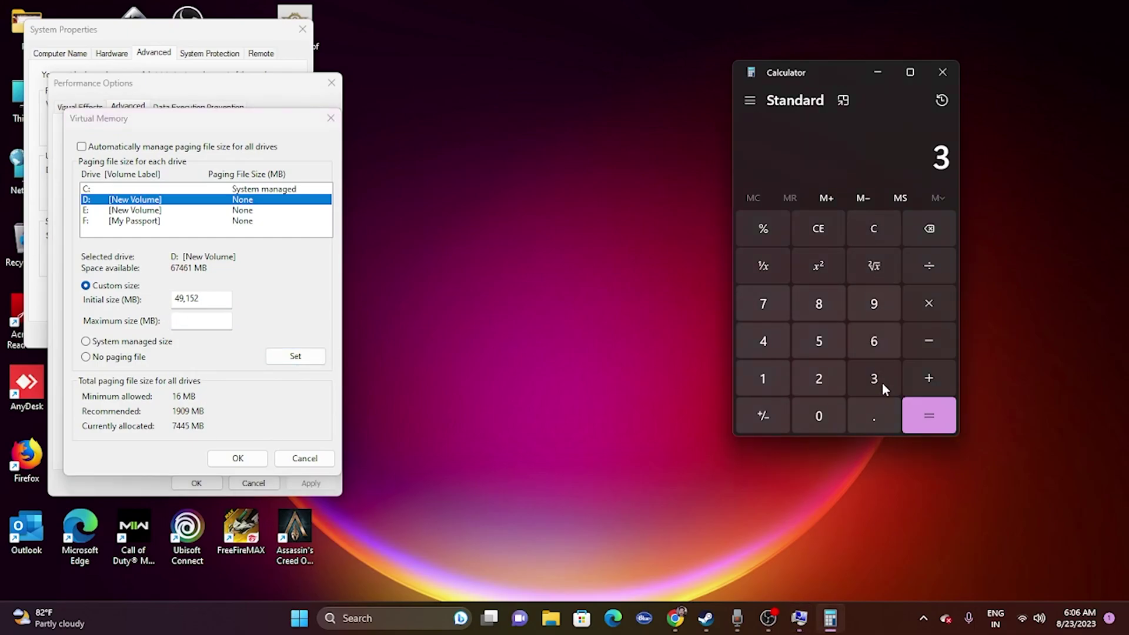
text(2)
click(942, 313)
click(775, 383)
click(795, 411)
click(809, 364)
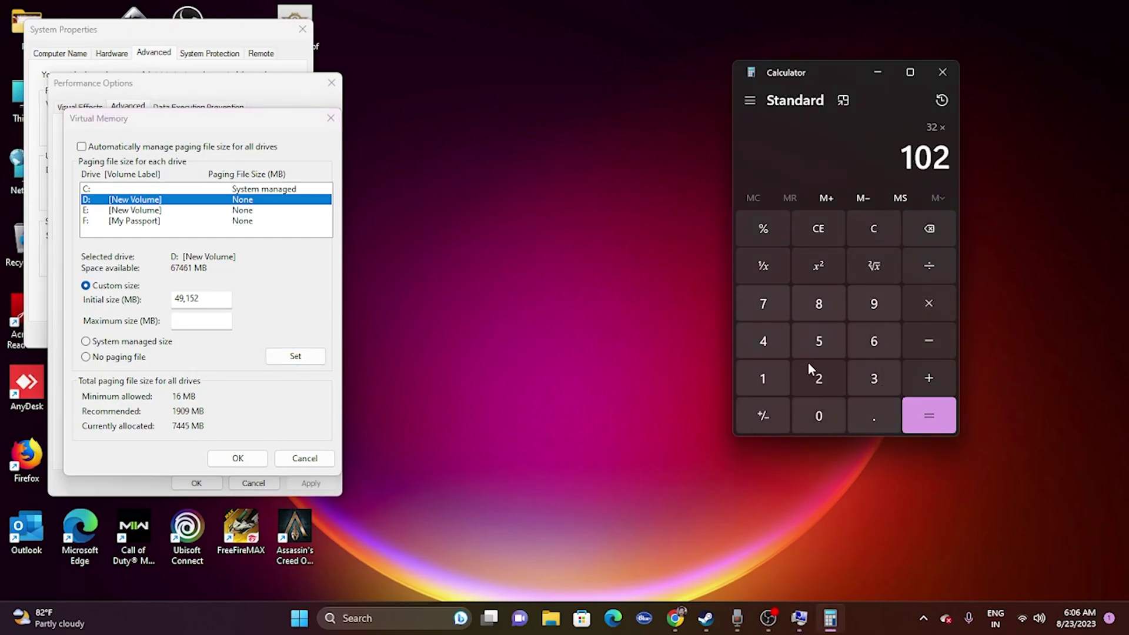
click(764, 342)
click(944, 416)
- Multiply the recomputed megabyte value by 3 in Calculator
click(929, 306)
click(882, 379)
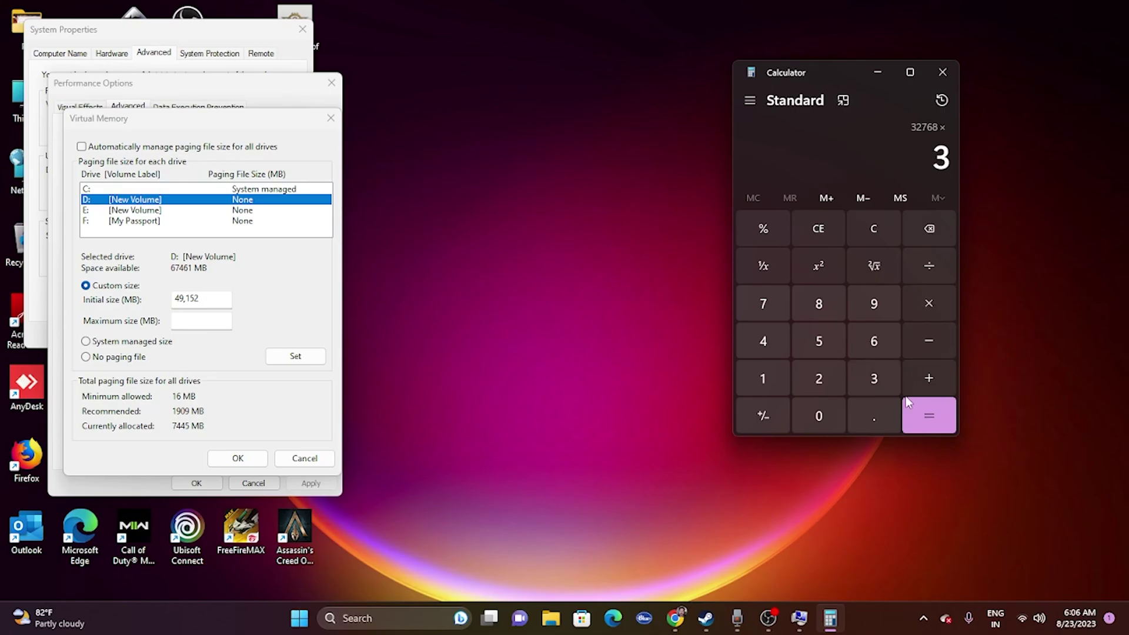
click(908, 402)
- Copy the new result into the Maximum size of drive D:'s paging file, setting it to 98,304 MB
drag(857, 148, 972, 156)
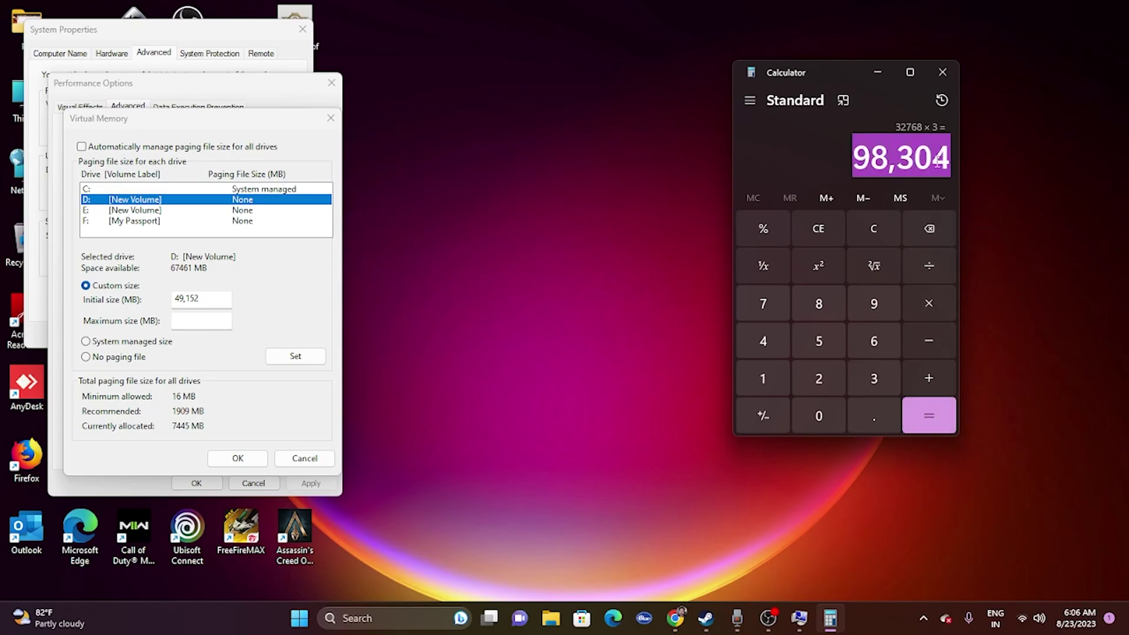
right_click(937, 163)
click(973, 177)
right_click(191, 322)
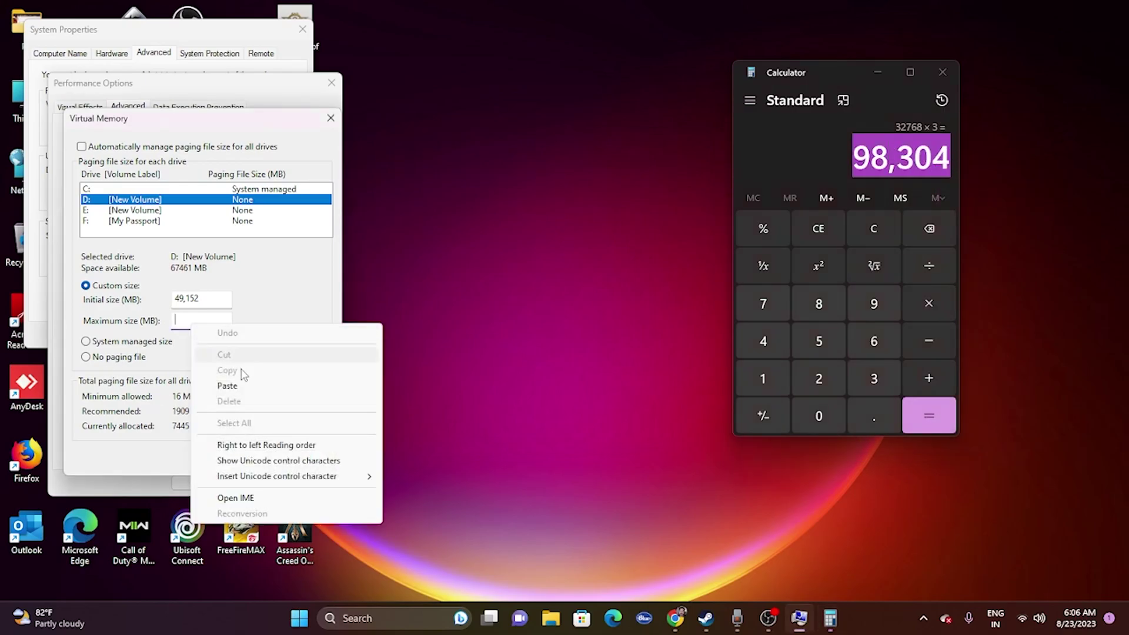
click(250, 383)
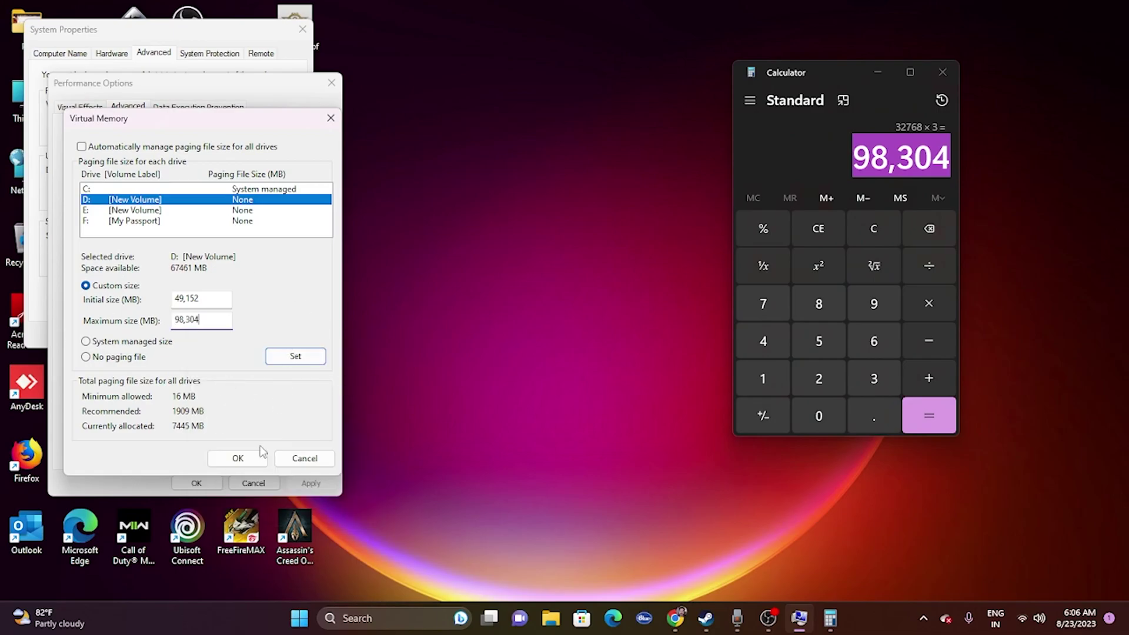
- Confirm the Virtual Memory and Performance Options dialogs, and close System Properties and Calculator
click(241, 459)
click(213, 484)
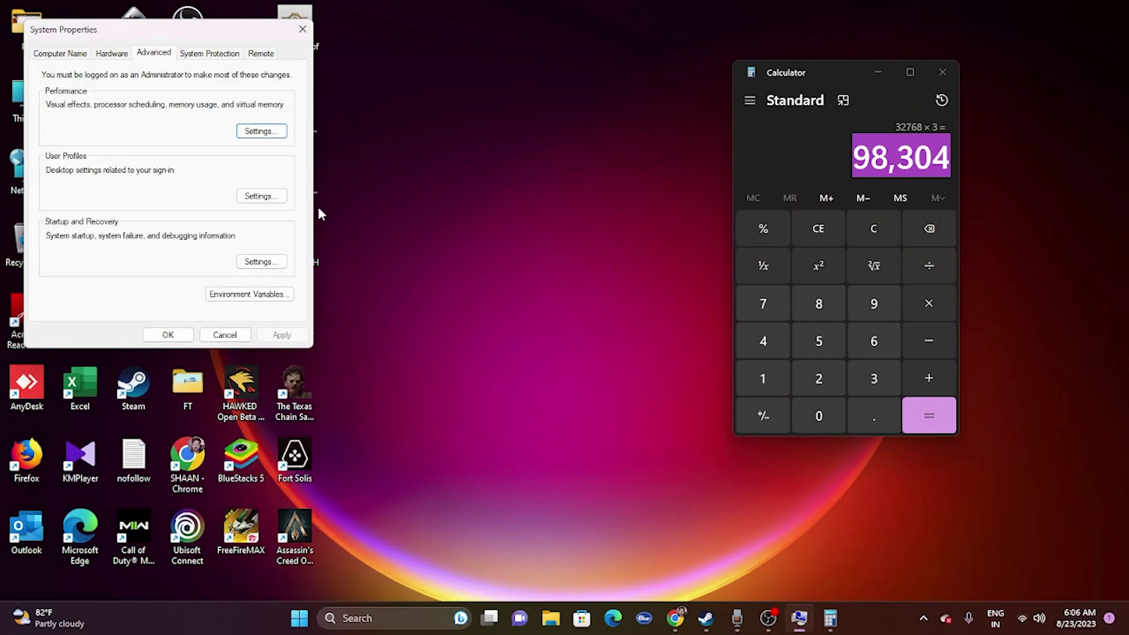
click(302, 29)
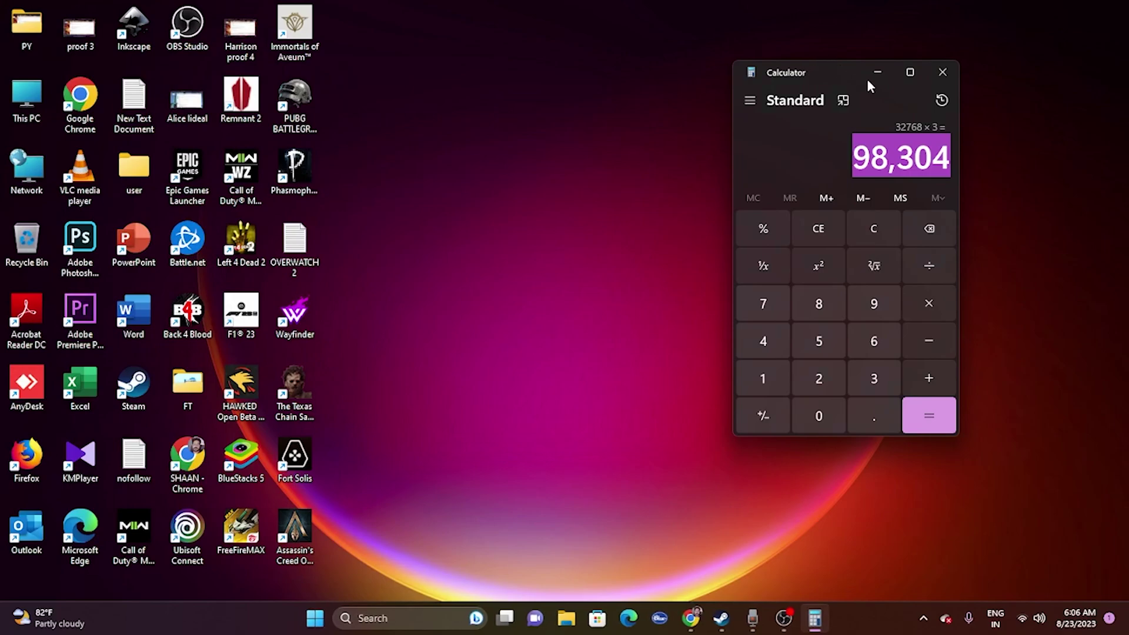
click(951, 81)
- Switch to Chrome and bring up the Manual Driver Search form on NVIDIA's GeForce Drivers page
click(737, 618)
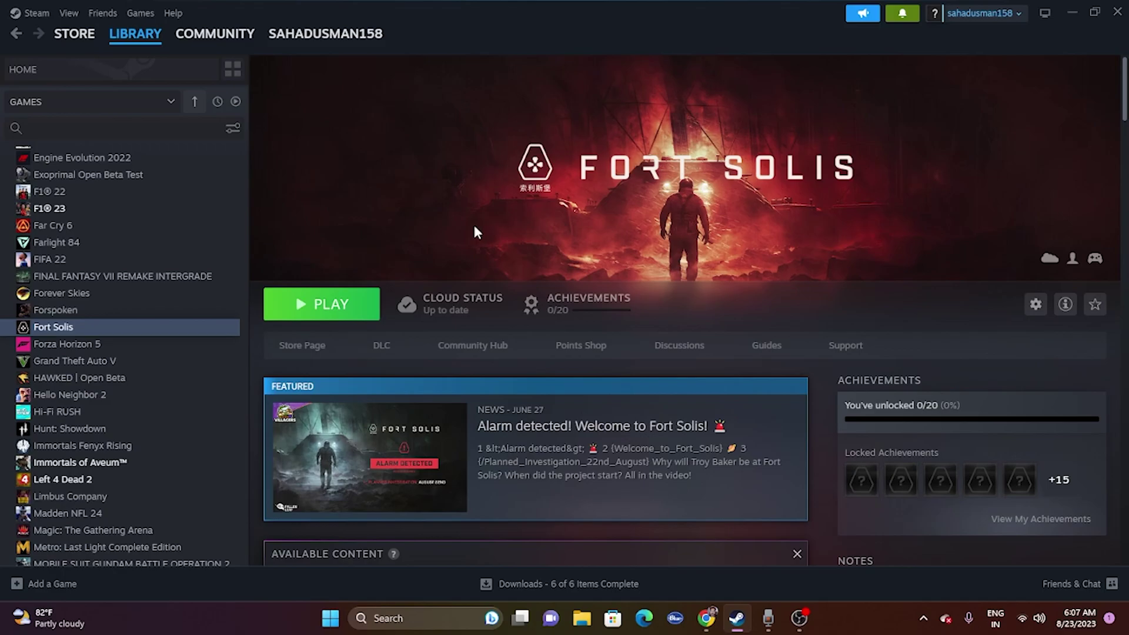
click(707, 618)
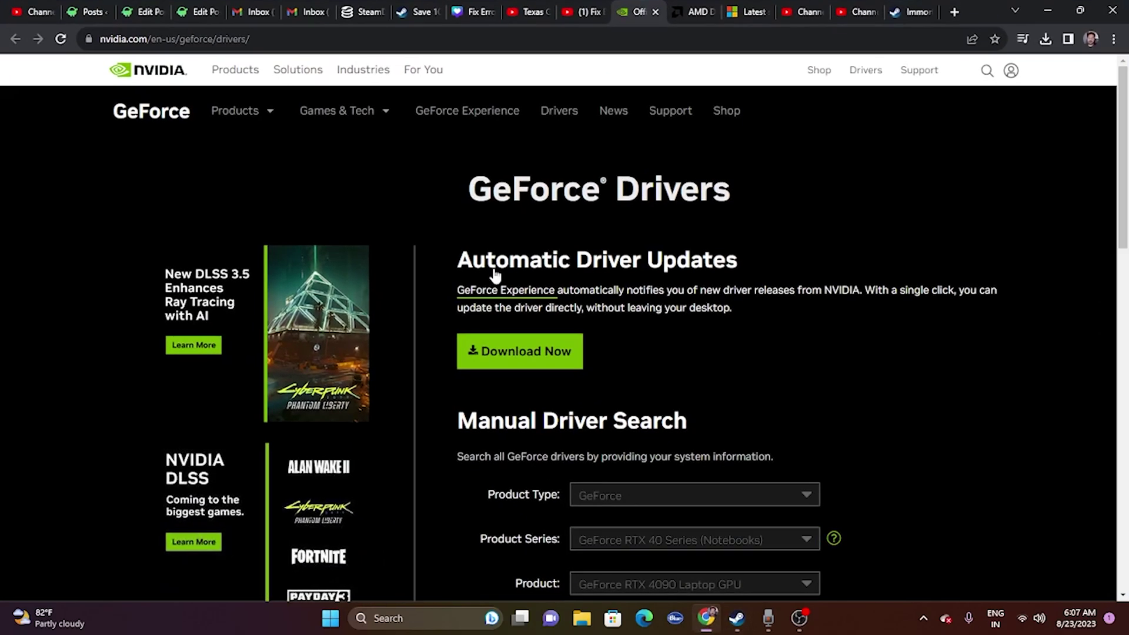
scroll(1054, 254, down, 3)
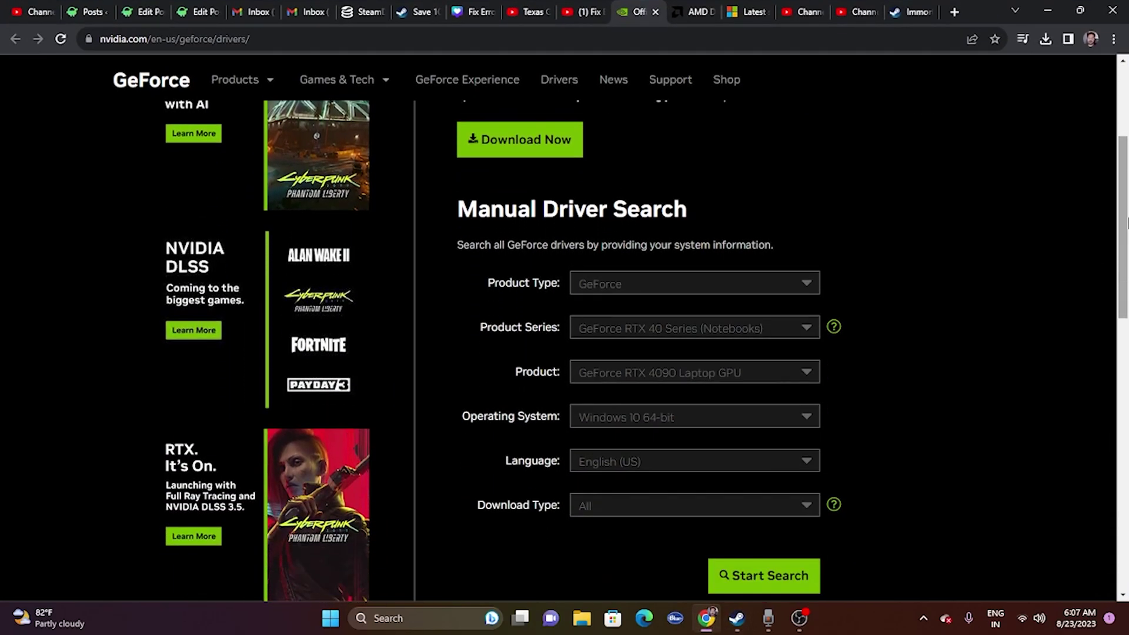
scroll(565, 329, up, 4)
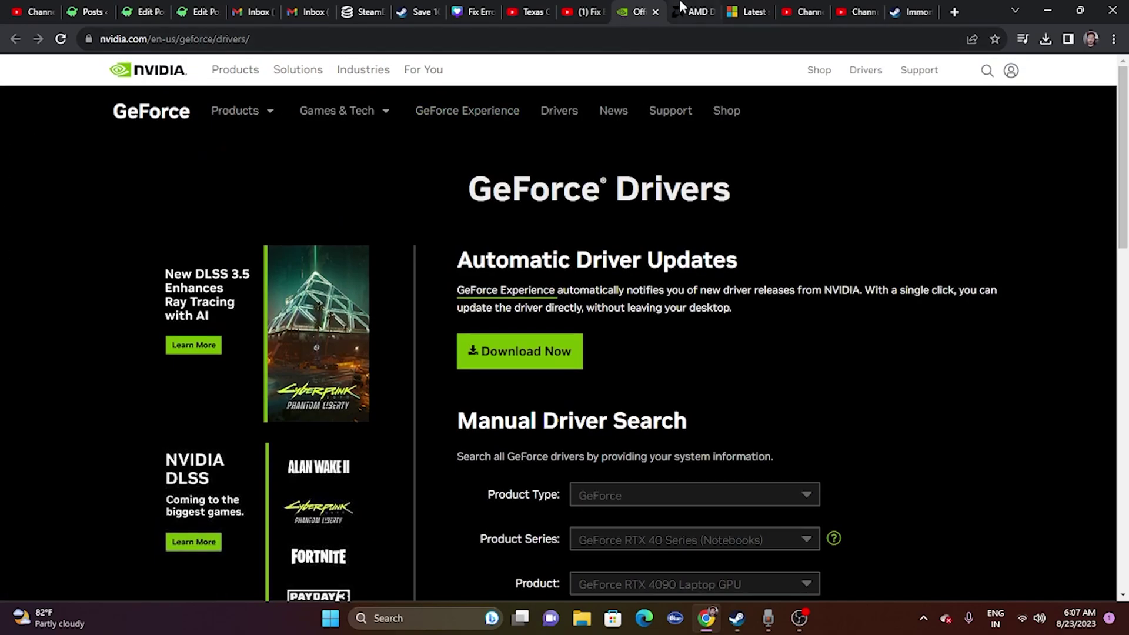
click(675, 21)
click(641, 11)
scroll(1091, 188, down, 5)
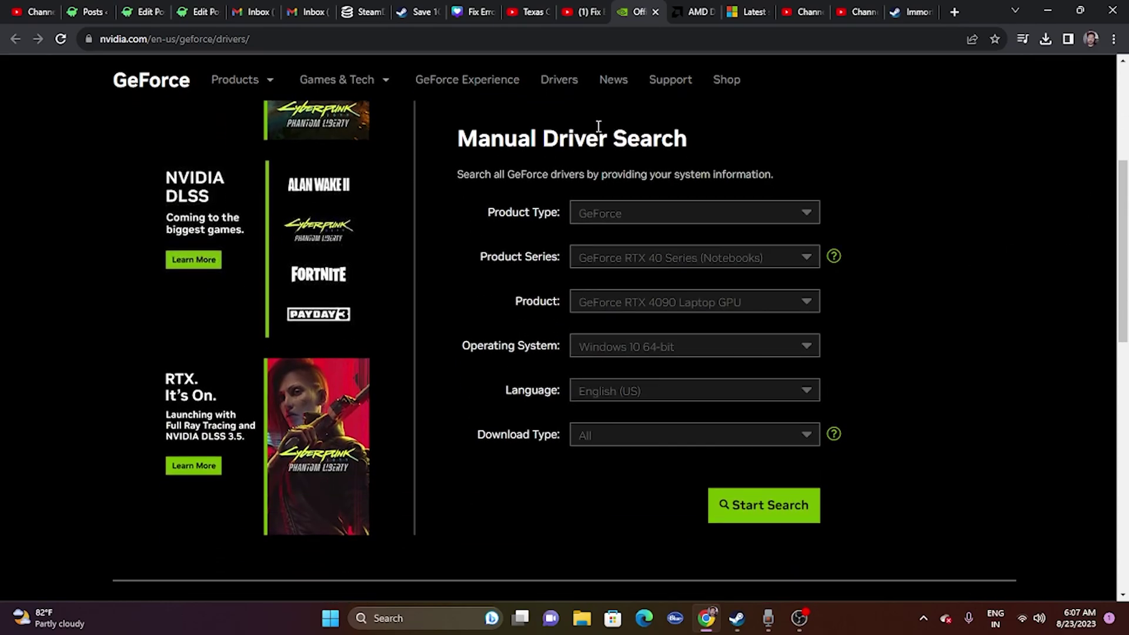
- Keep product type GeForce and series GeForce RTX 40 Series (Notebooks), and choose GeForce RTX 4090 Laptop GPU as the product
click(694, 213)
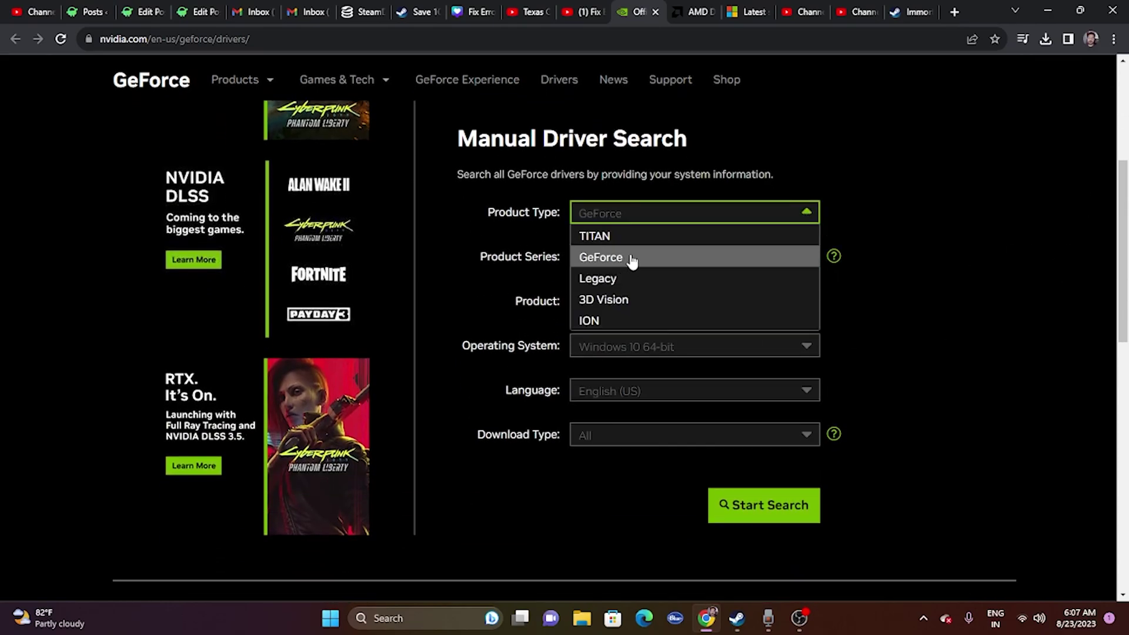
click(911, 240)
click(658, 262)
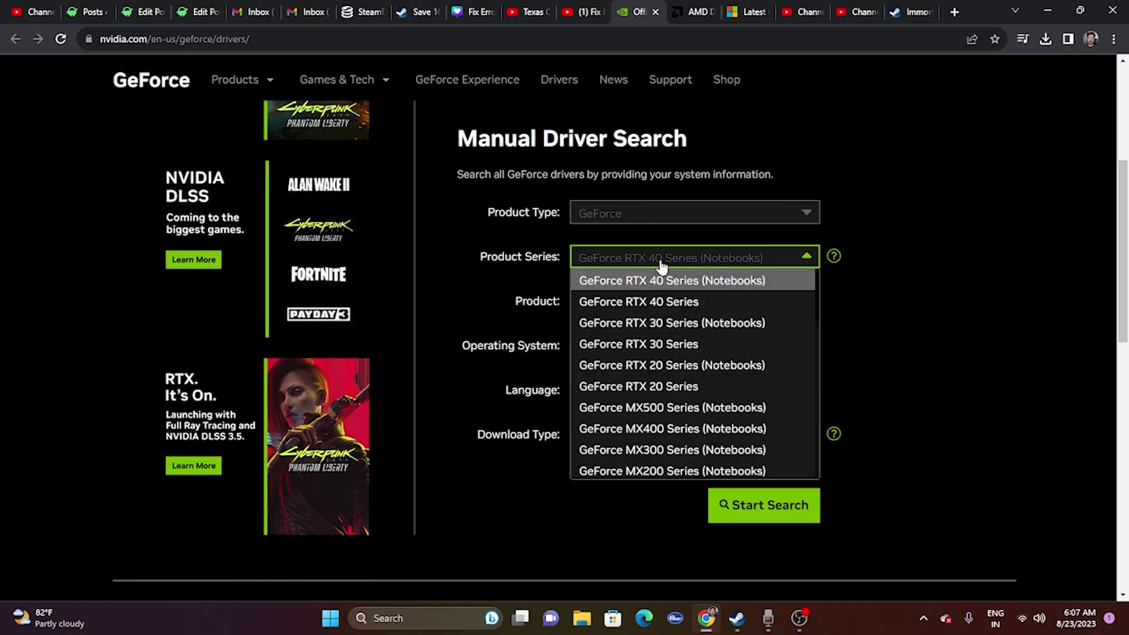
click(881, 300)
click(688, 302)
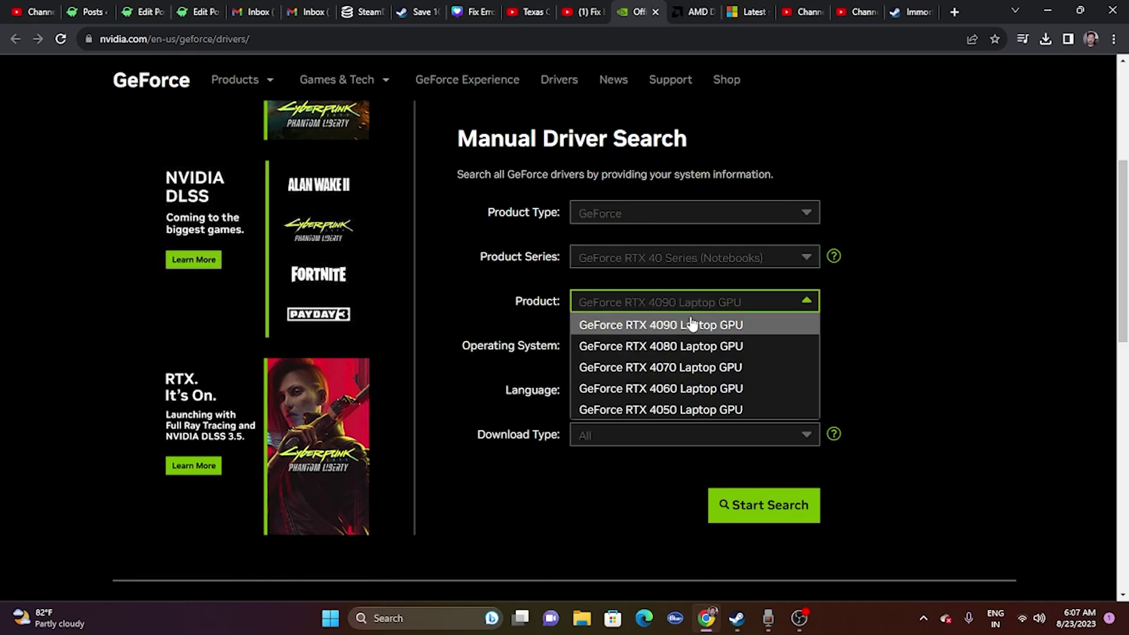
click(692, 329)
- Set the driver's operating system to Windows 11 and start the driver search
scroll(712, 277, down, 1)
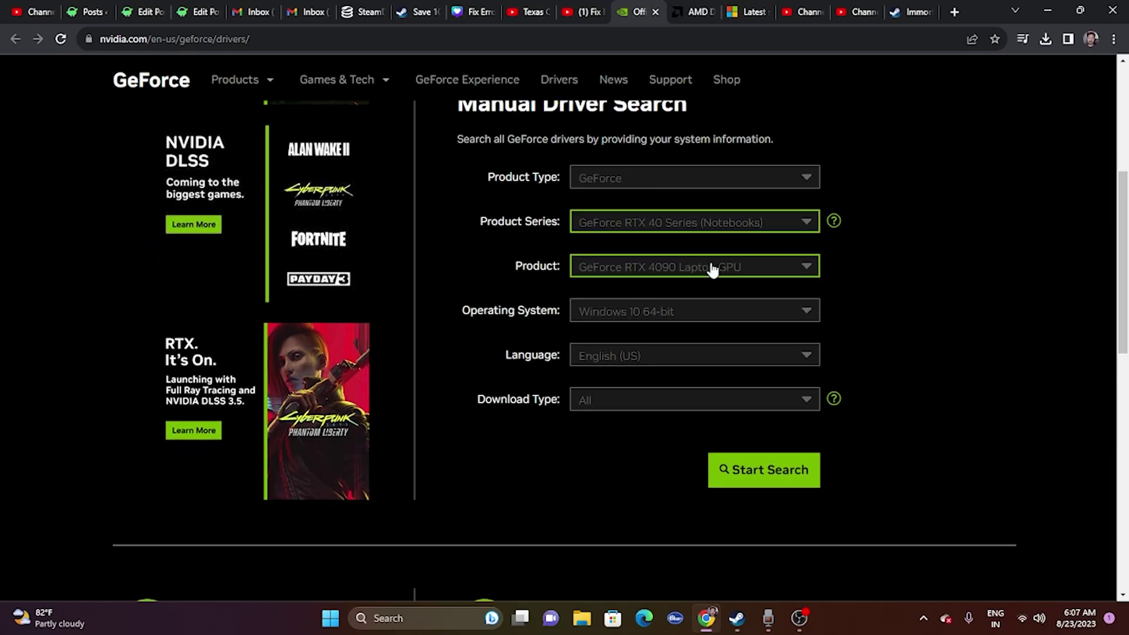
click(648, 281)
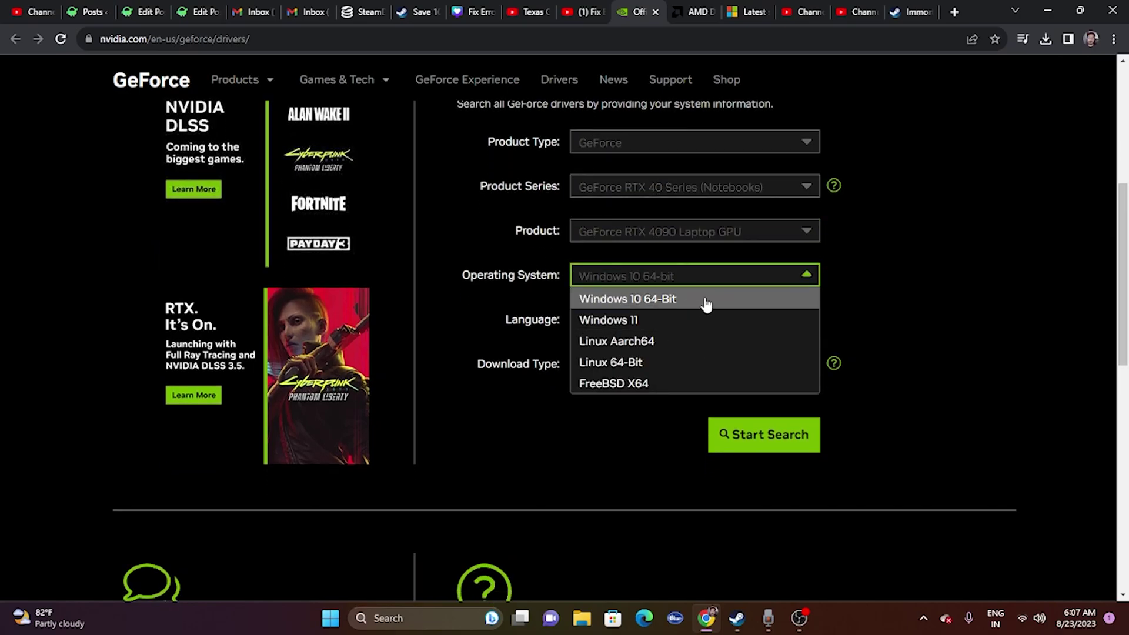
click(651, 320)
scroll(934, 257, up, 2)
scroll(728, 516, down, 3)
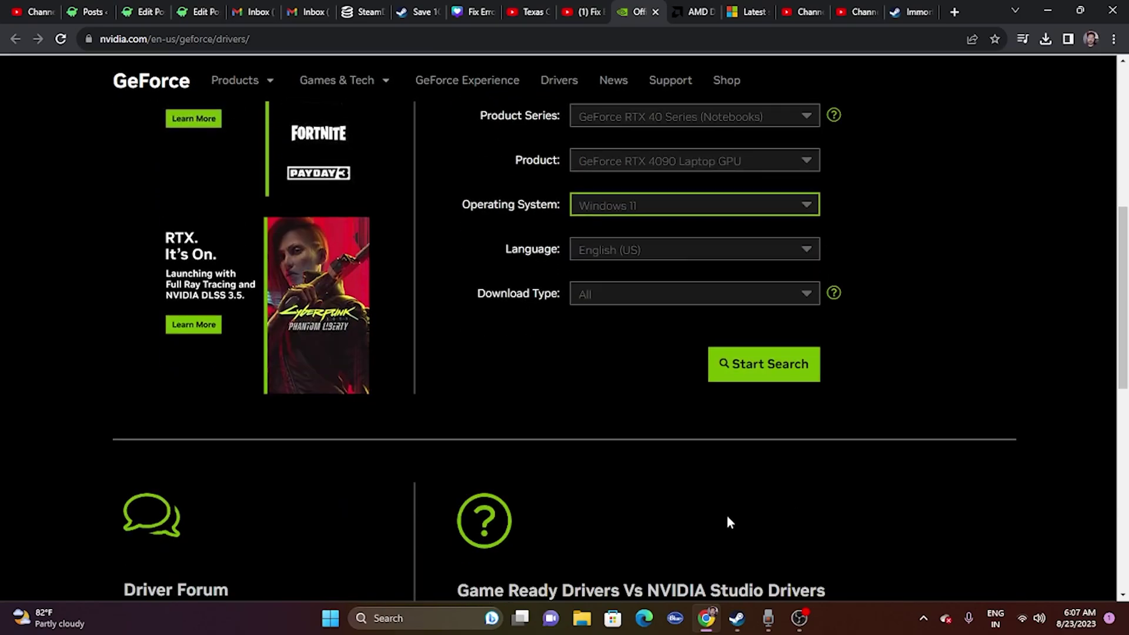
click(771, 377)
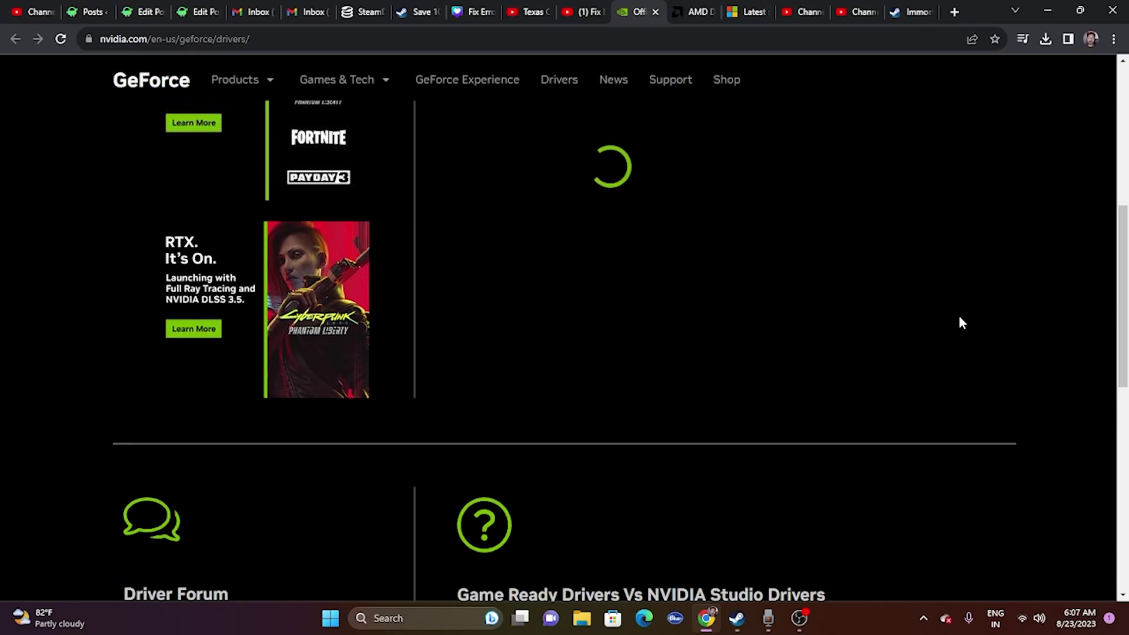
- Examine the driver versions and release dates listed under Driver Results
scroll(960, 317, up, 1)
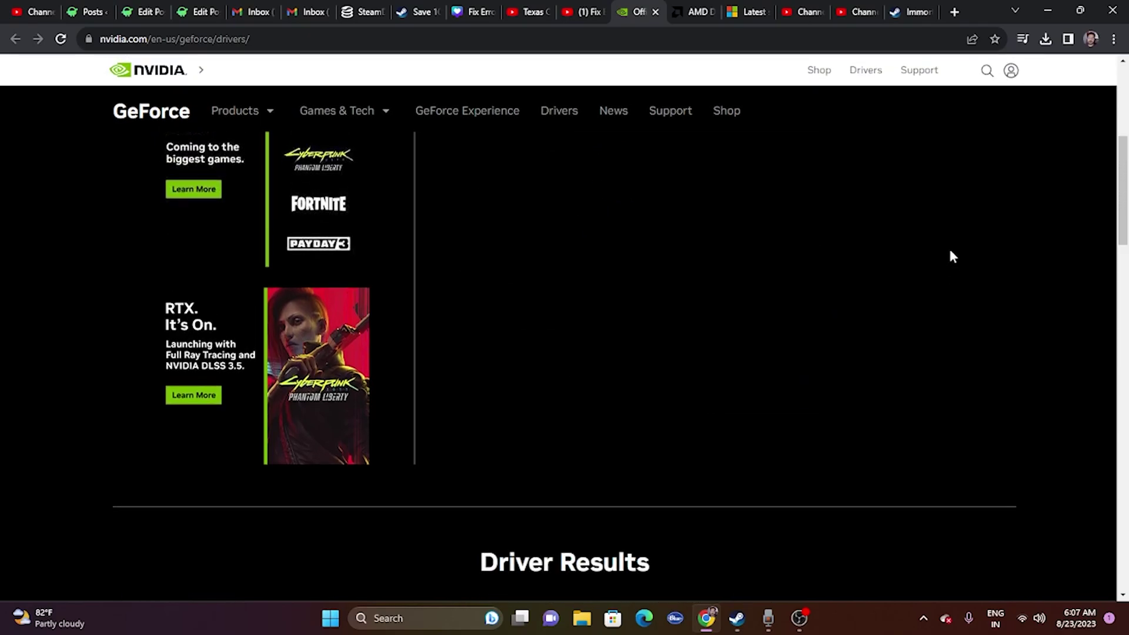
scroll(953, 257, down, 5)
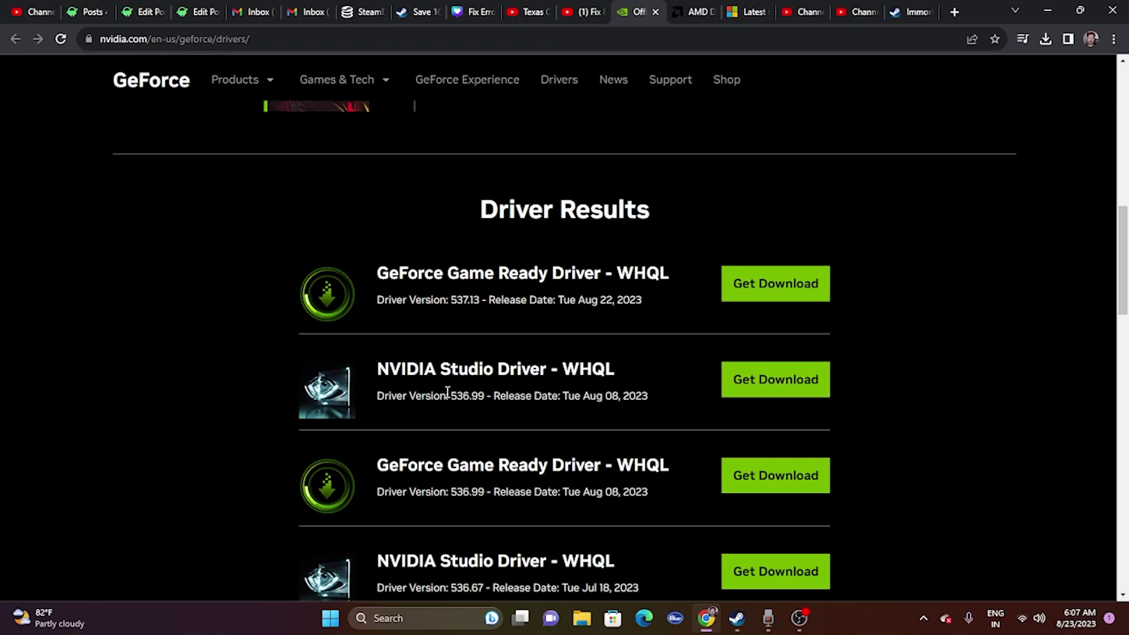
drag(449, 396, 482, 393)
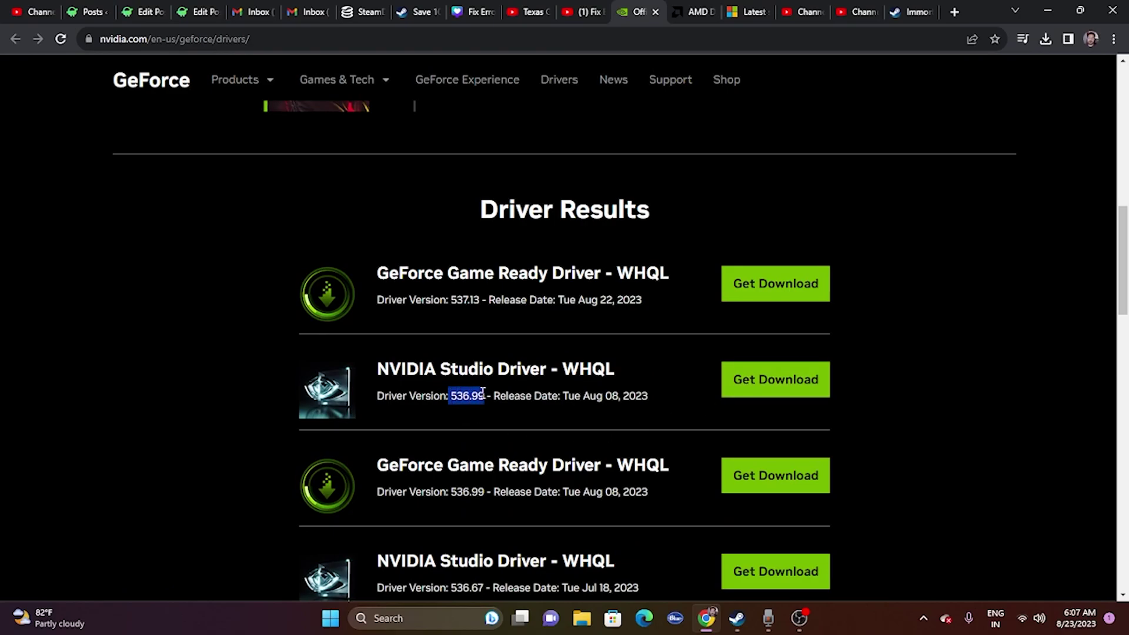
click(582, 403)
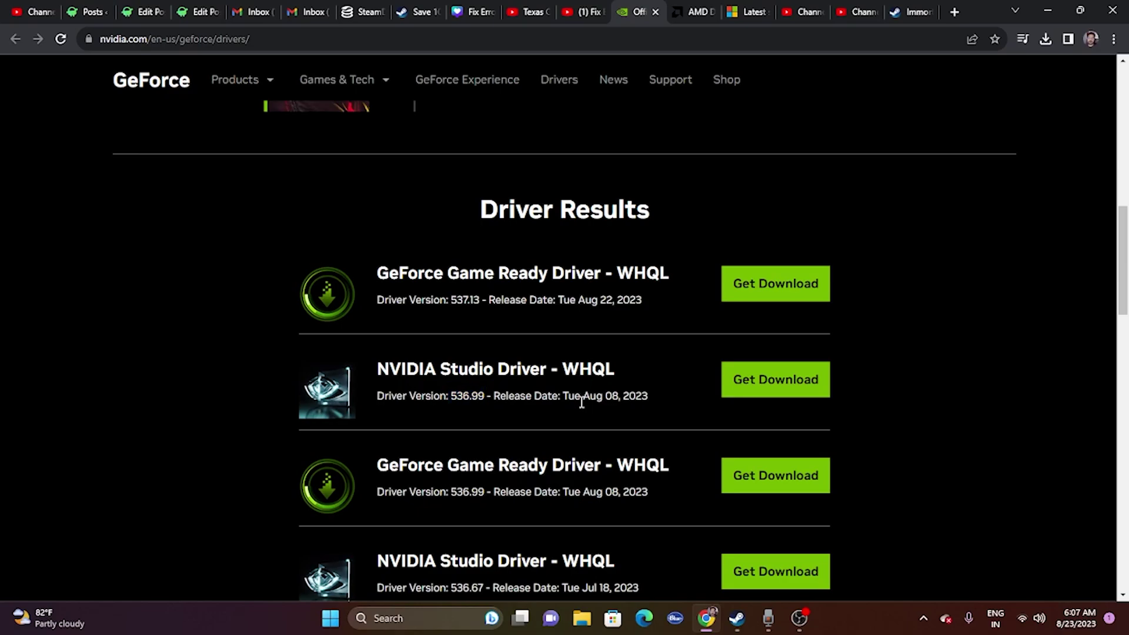
- Switch to AMD's support page and look up graphics drivers for AMD Radeon RX 7000 Series, RX 7600 Series, AMD Radeon RX 7600
drag(583, 399, 649, 394)
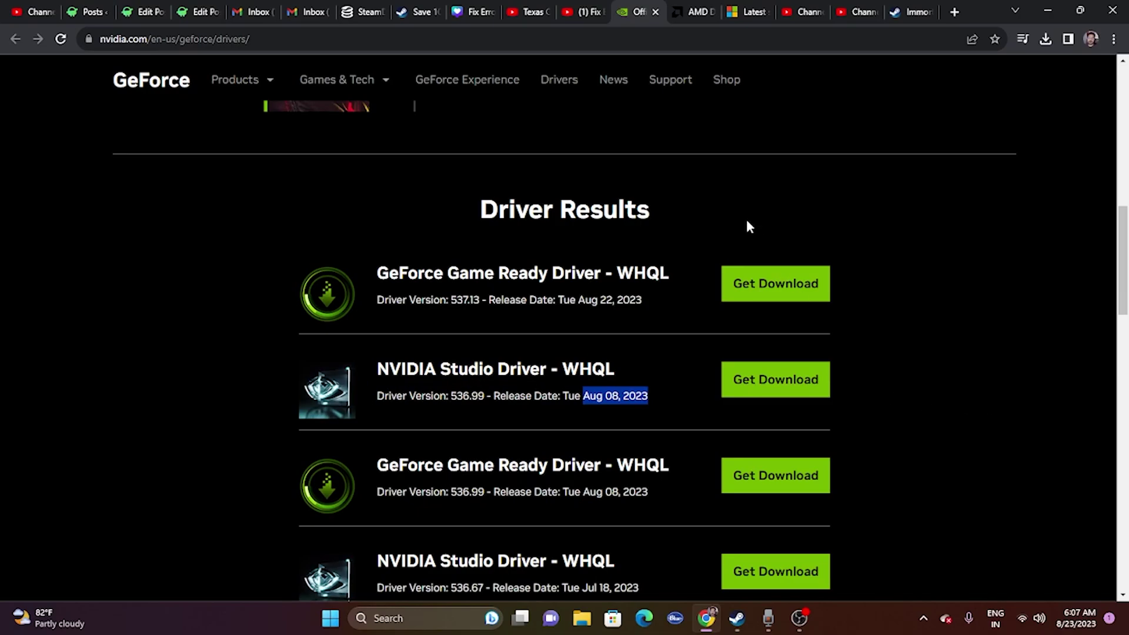
click(683, 8)
scroll(200, 222, down, 5)
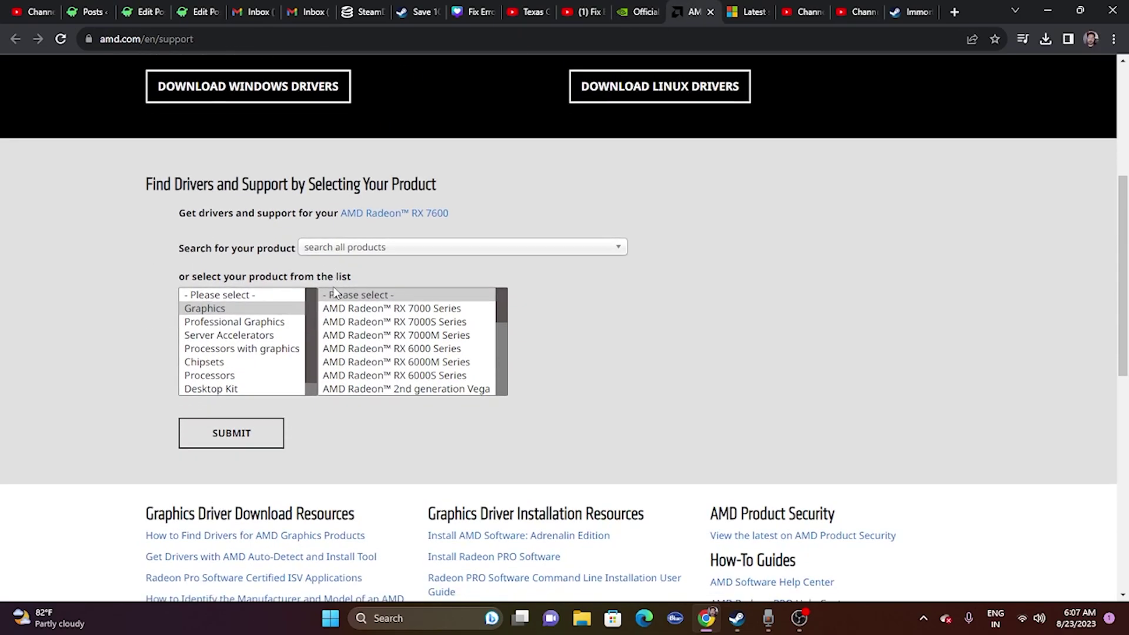
scroll(334, 292, down, 2)
click(236, 184)
click(357, 184)
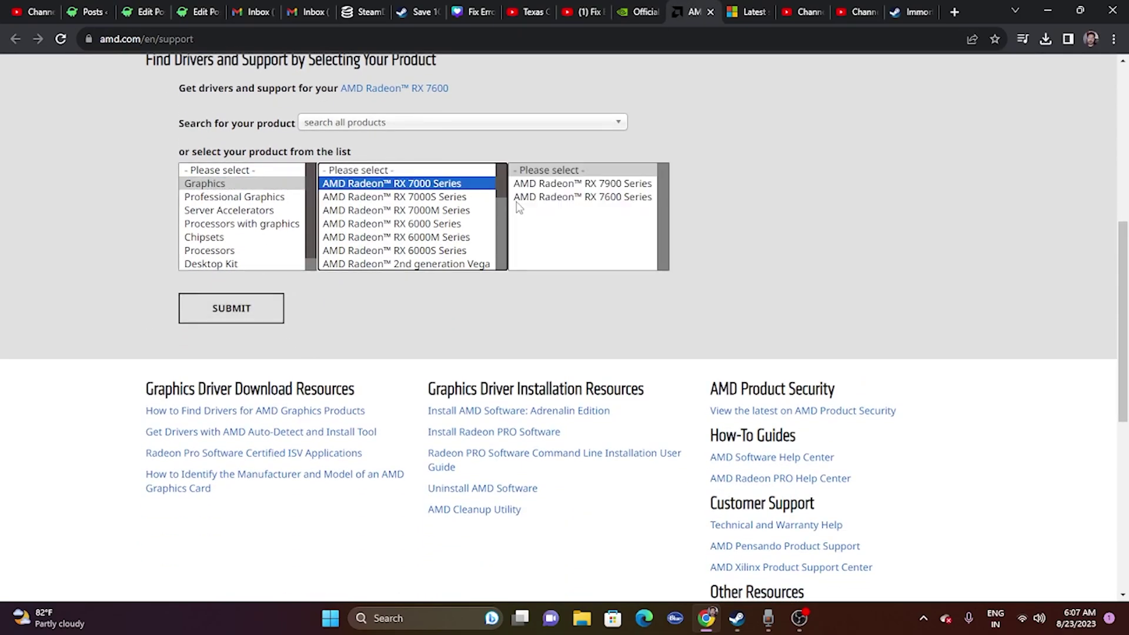
click(521, 198)
click(715, 185)
click(257, 308)
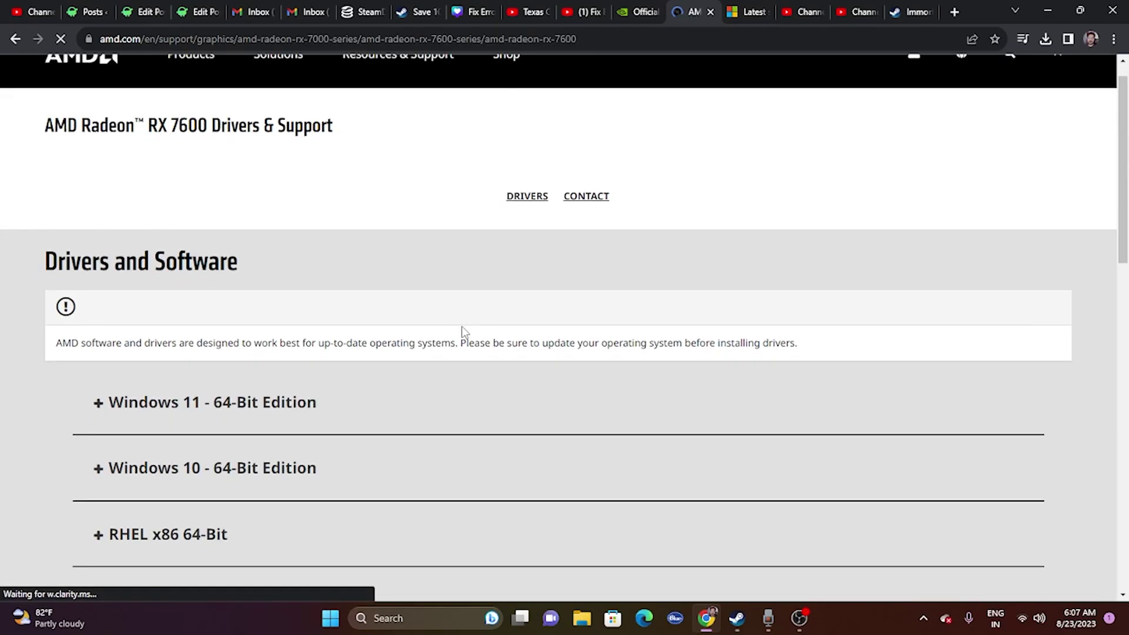
scroll(462, 327, down, 3)
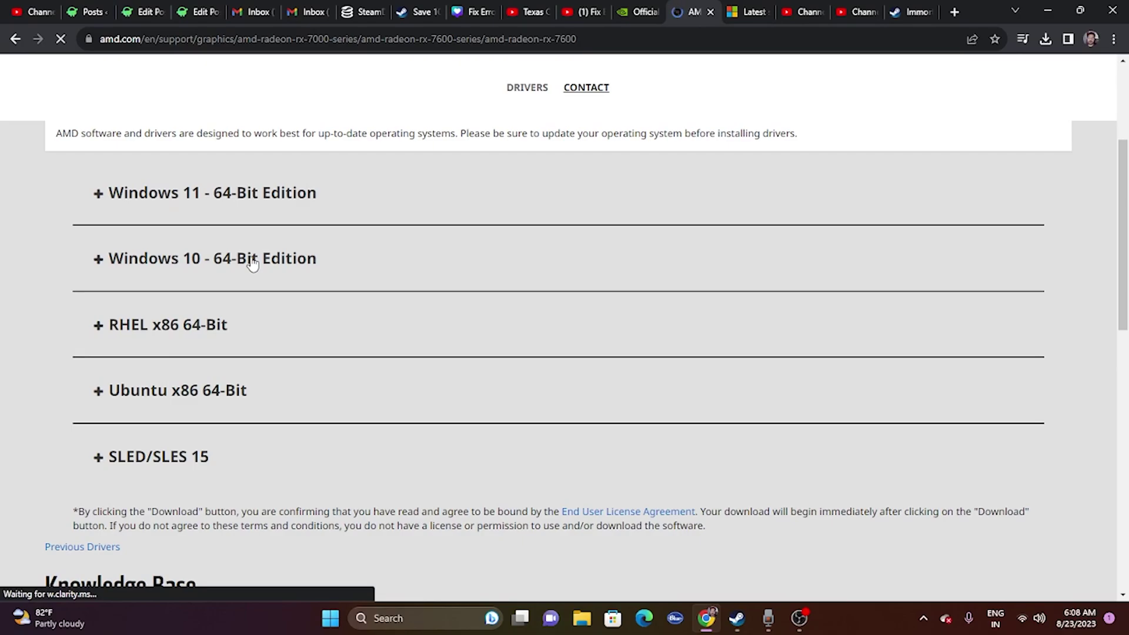
- Bring up Microsoft's Visual C++ Redistributable downloads article and examine the X64 and X86 entries in its download table
click(759, 11)
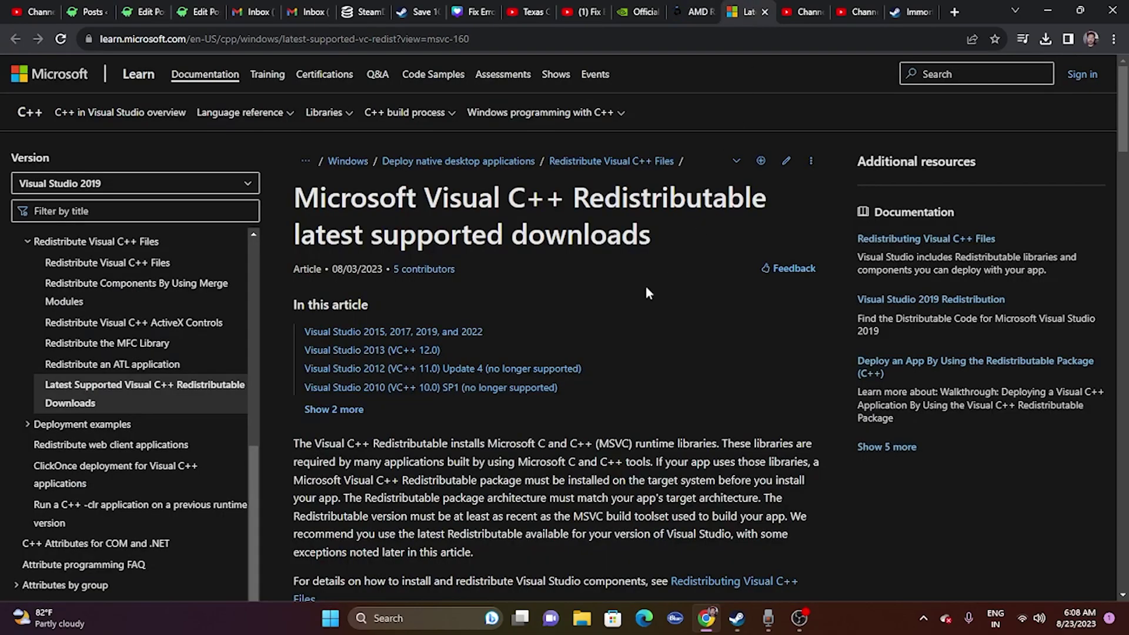
drag(295, 198, 643, 225)
click(685, 242)
scroll(685, 241, down, 12)
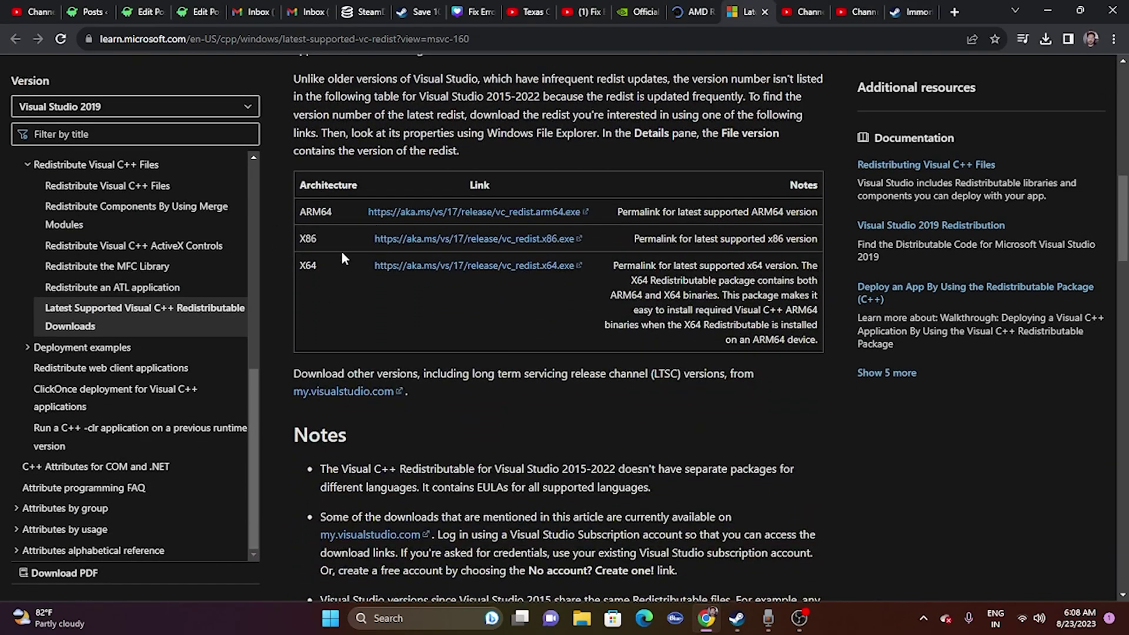
double_click(308, 263)
double_click(320, 240)
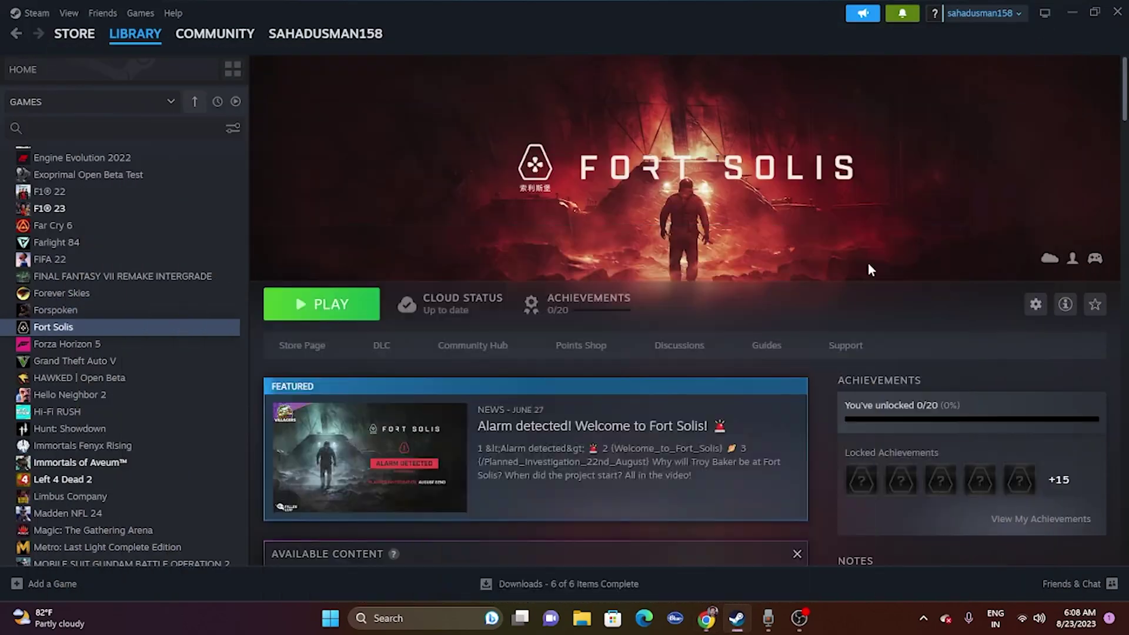
- Switch to Steam and verify the integrity of Fort Solis's installed game files, then close its properties
click(1048, 10)
right_click(70, 328)
click(125, 448)
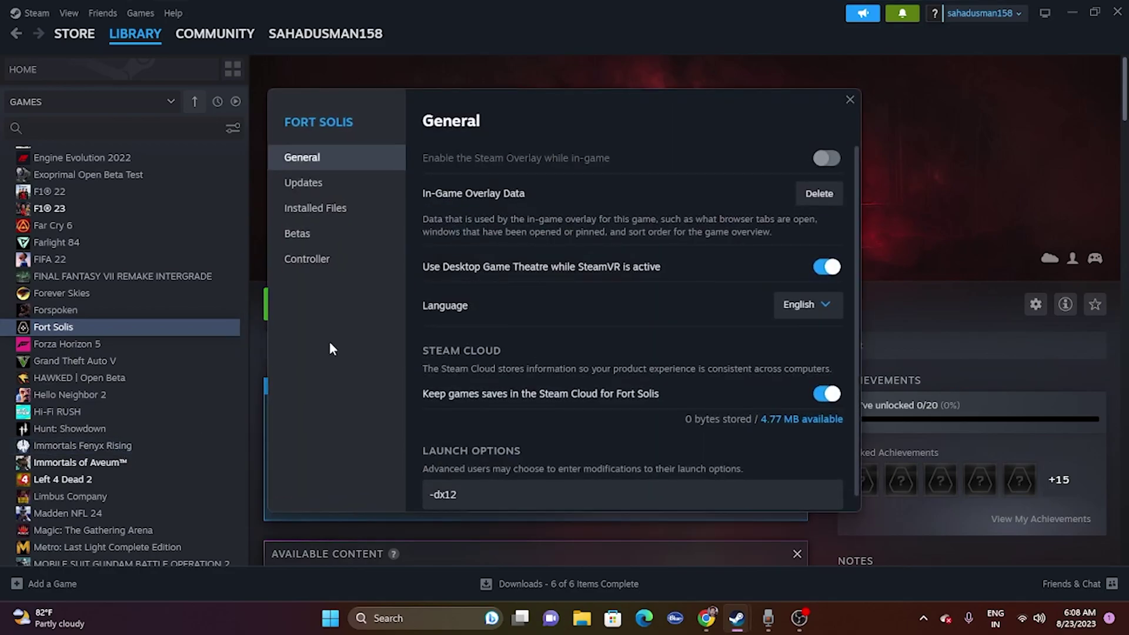
click(324, 210)
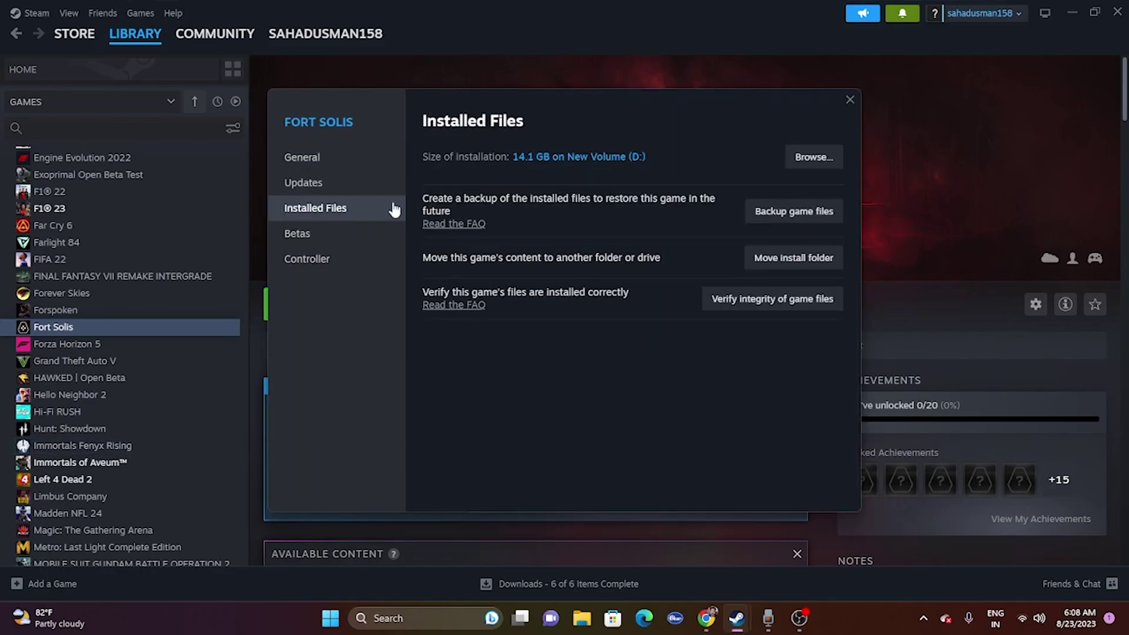
click(802, 298)
drag(631, 111, 807, 153)
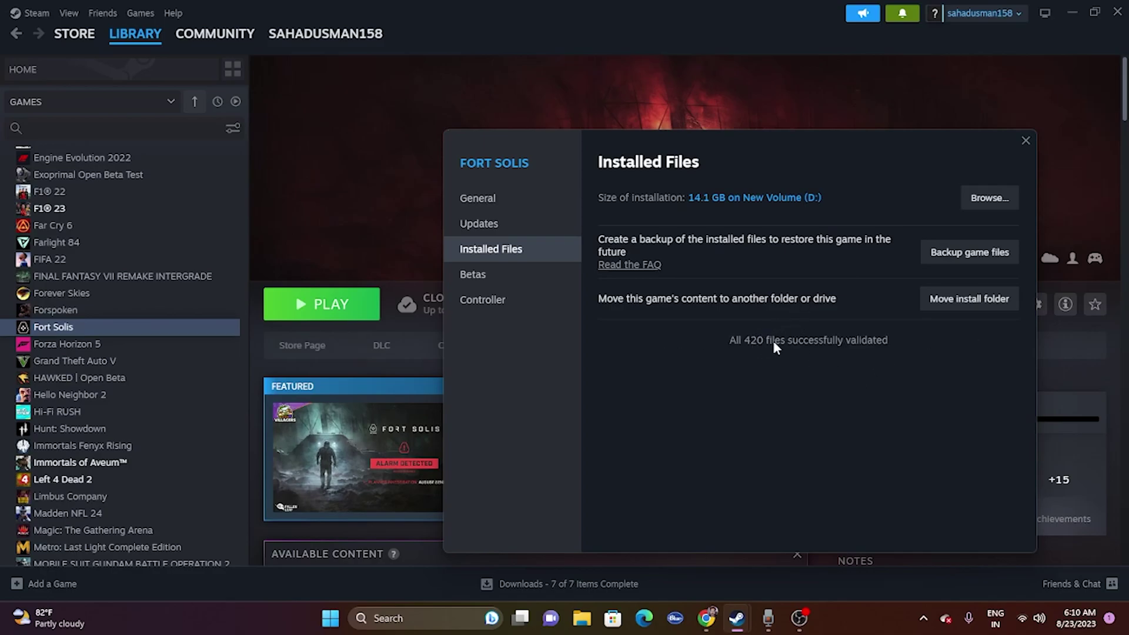
click(1026, 140)
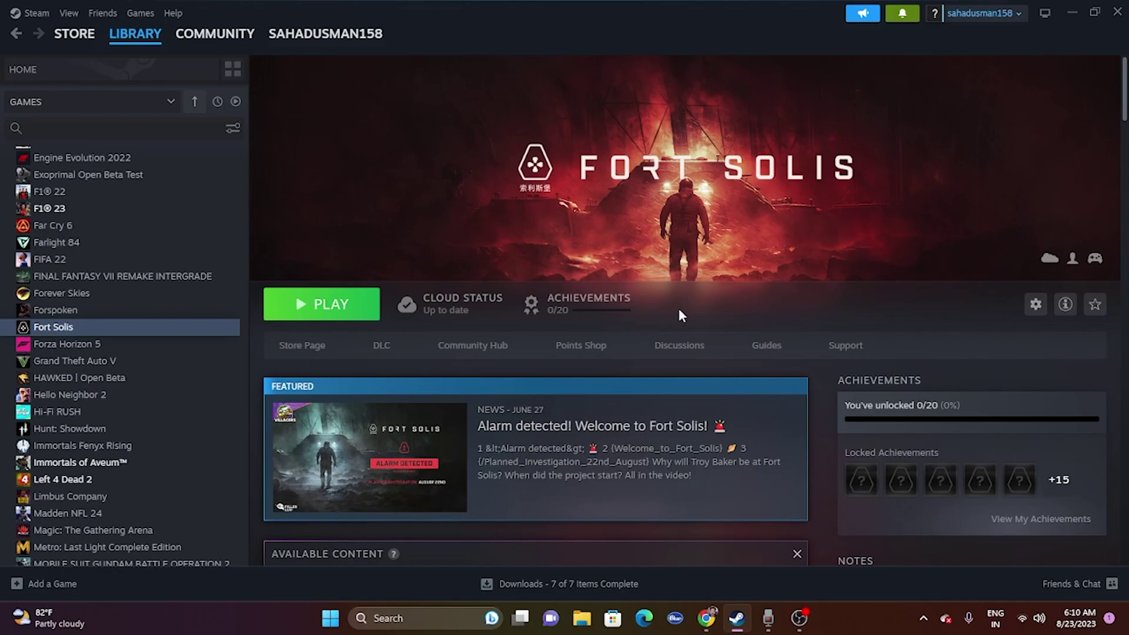
- Minimize Steam and check the Windows Update page in Windows Settings for available updates
click(1072, 13)
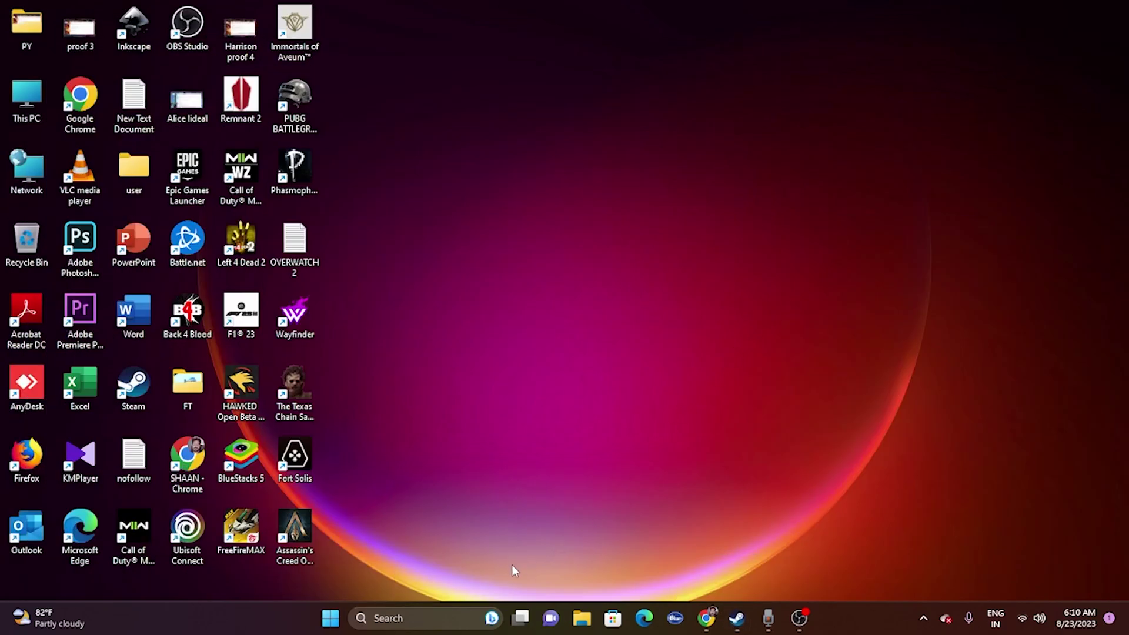
click(423, 621)
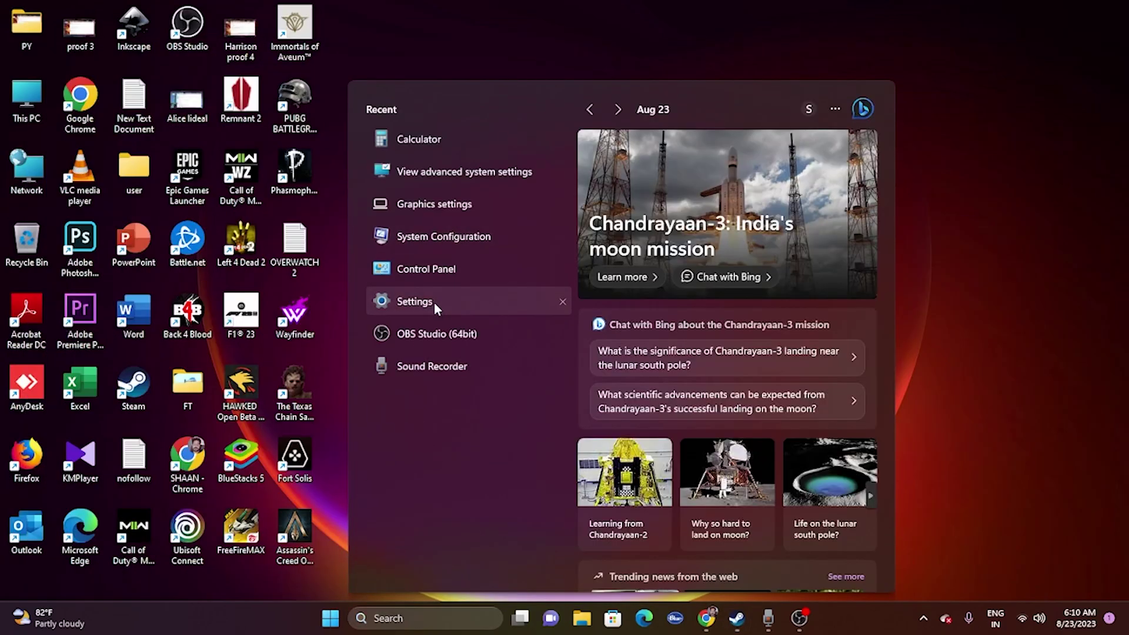
click(434, 301)
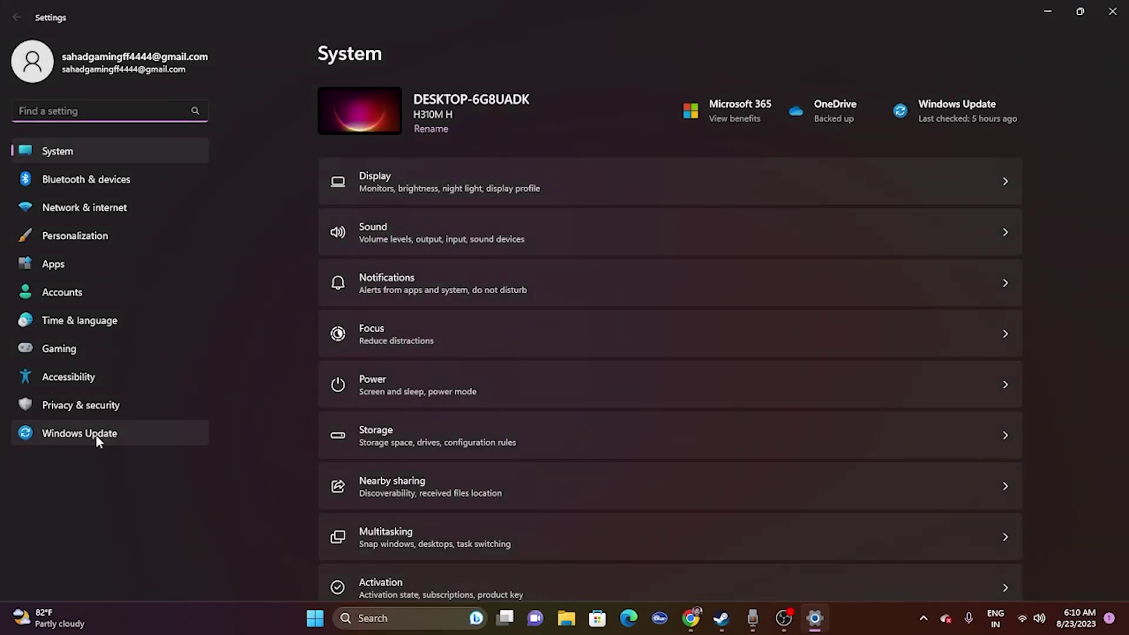
click(98, 434)
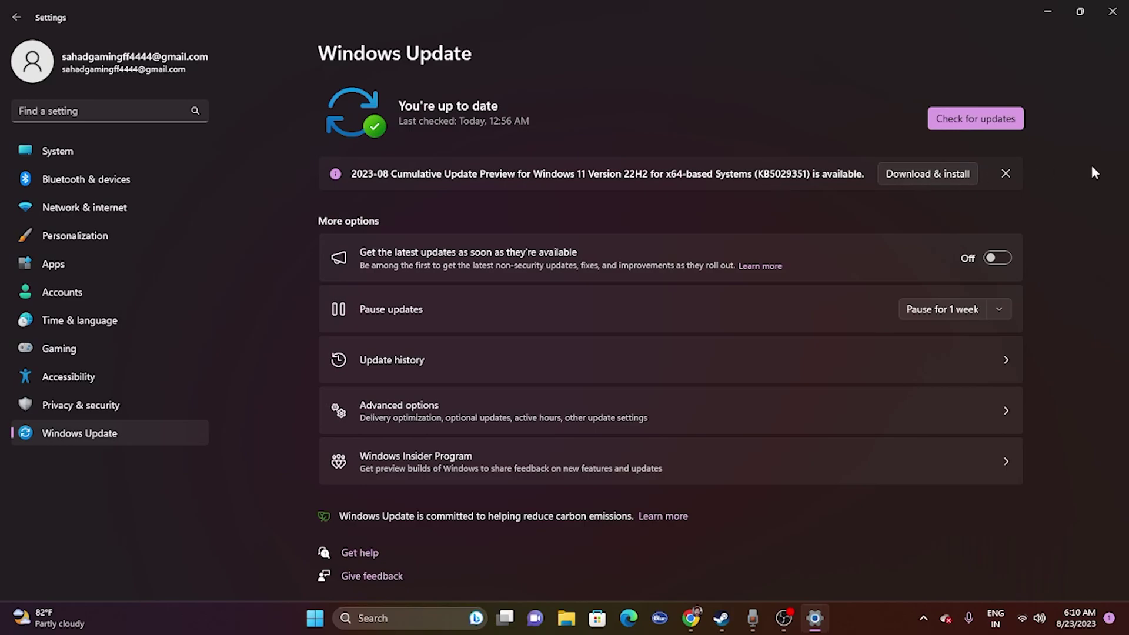
click(1113, 11)
- Return to Steam and show where the Uninstall option for Fort Solis is among its management options
click(734, 617)
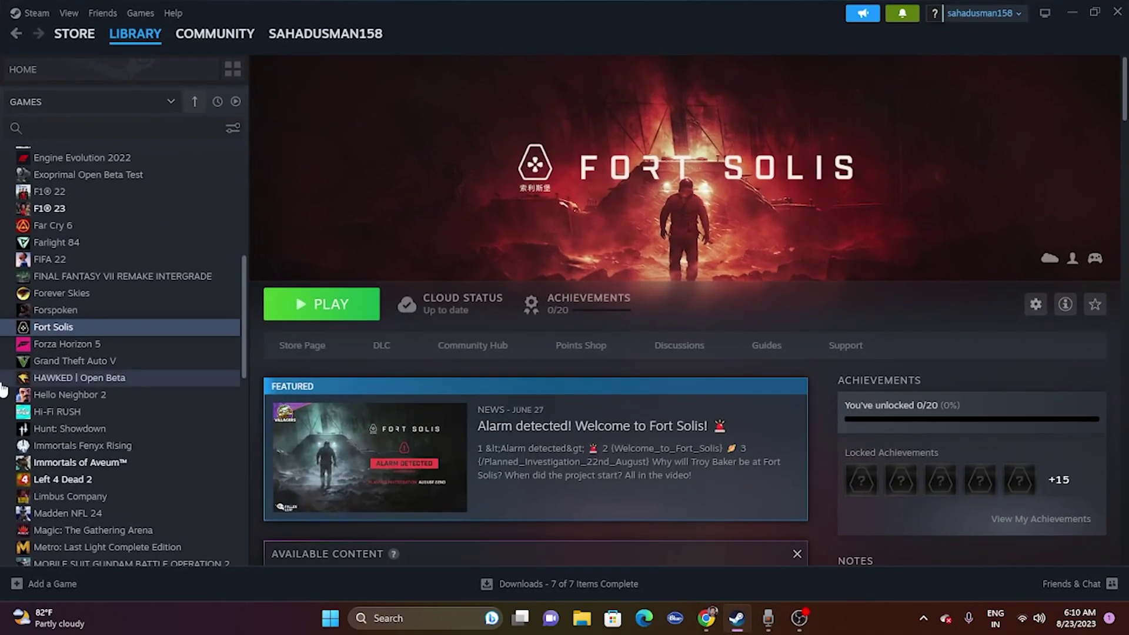
right_click(103, 334)
mouse_move(144, 415)
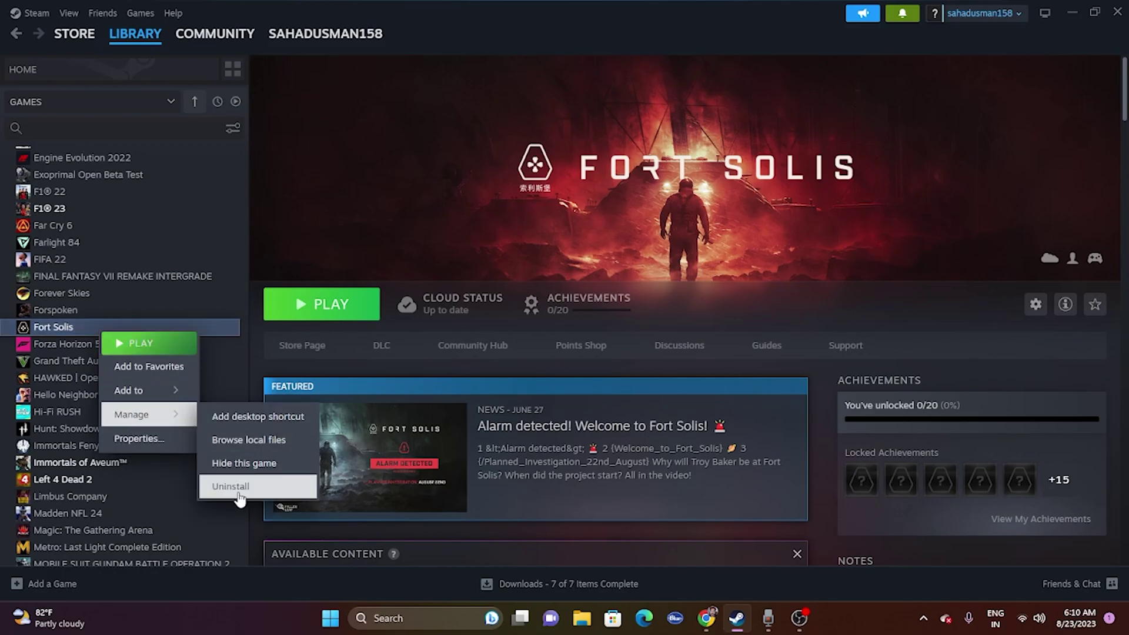
click(837, 629)
- Switch to File Explorer, view the drives listed under This PC, and close the window
click(571, 623)
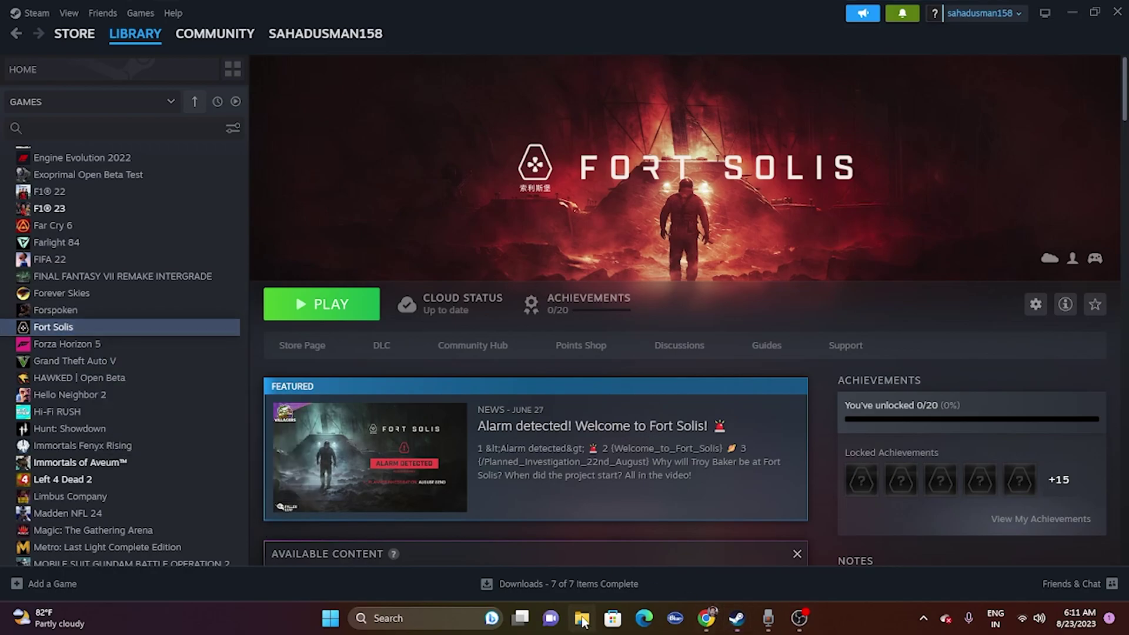
click(70, 405)
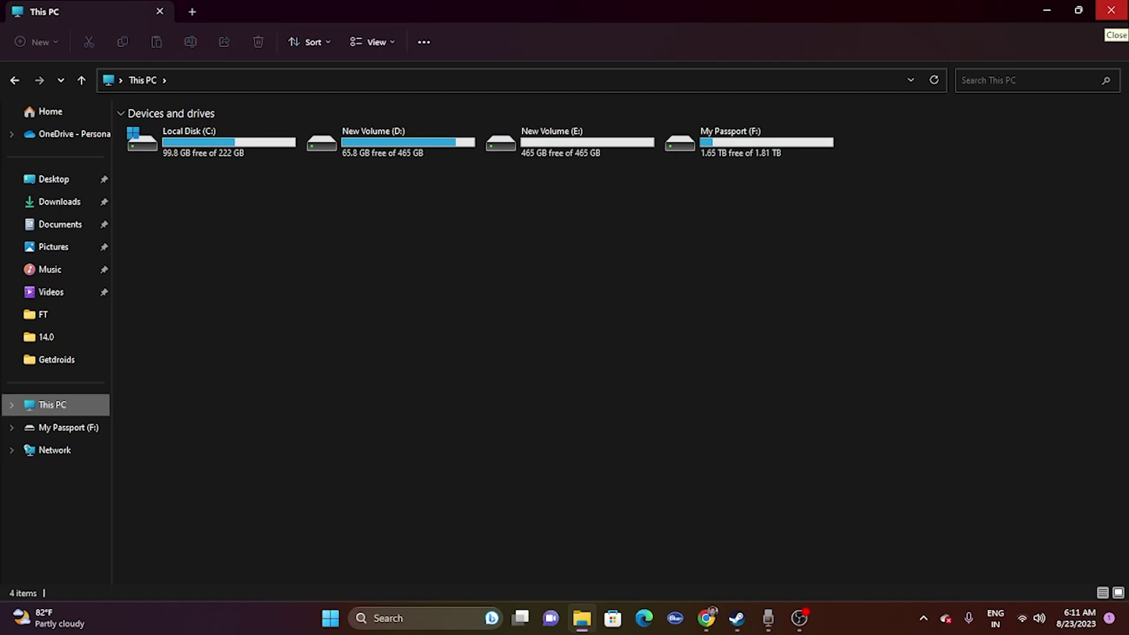
click(1111, 10)
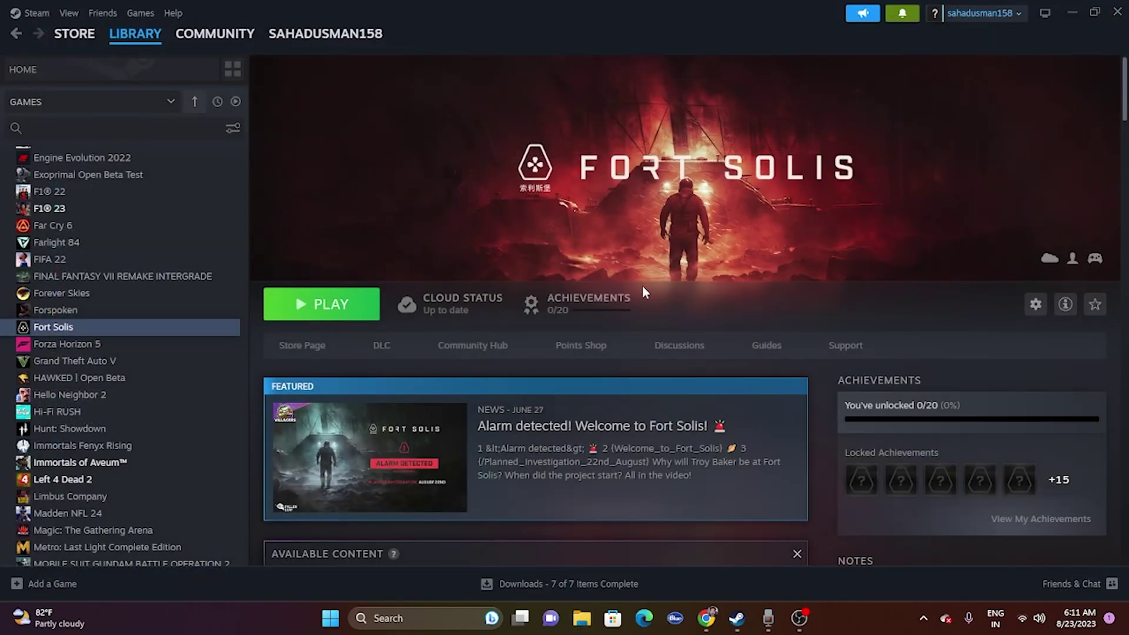